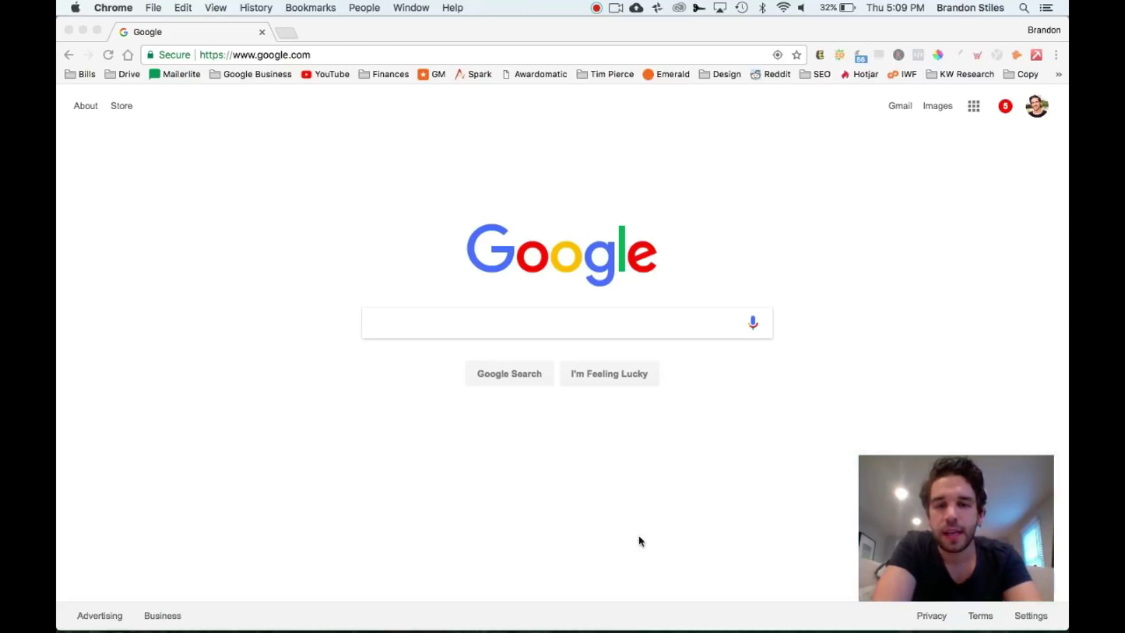
Search Google for 'orthodontists in dallas texas' and scroll through the first page of results
{"action": "left_click", "coordinate": [597, 326]}
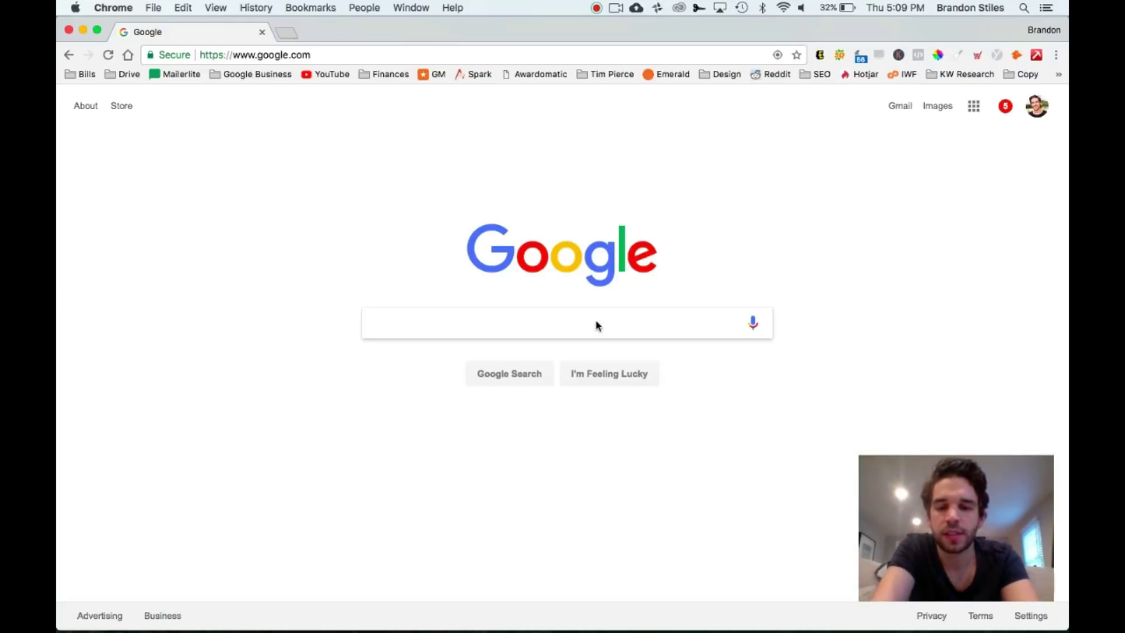
{"action": "type", "text": "orthod"}
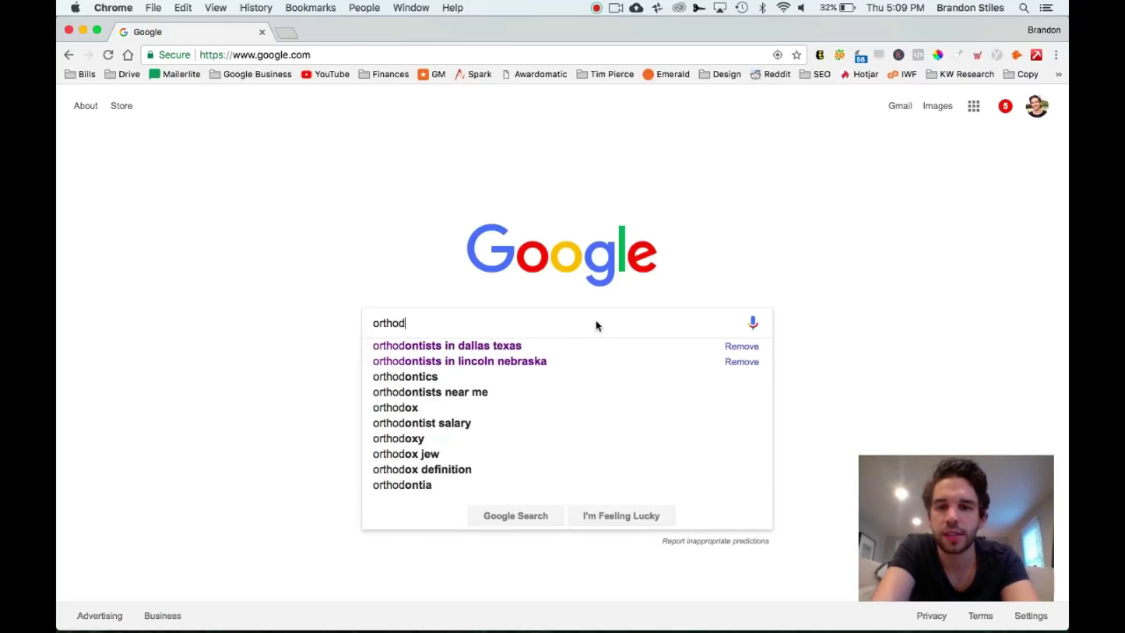
{"action": "type", "text": "ontists"}
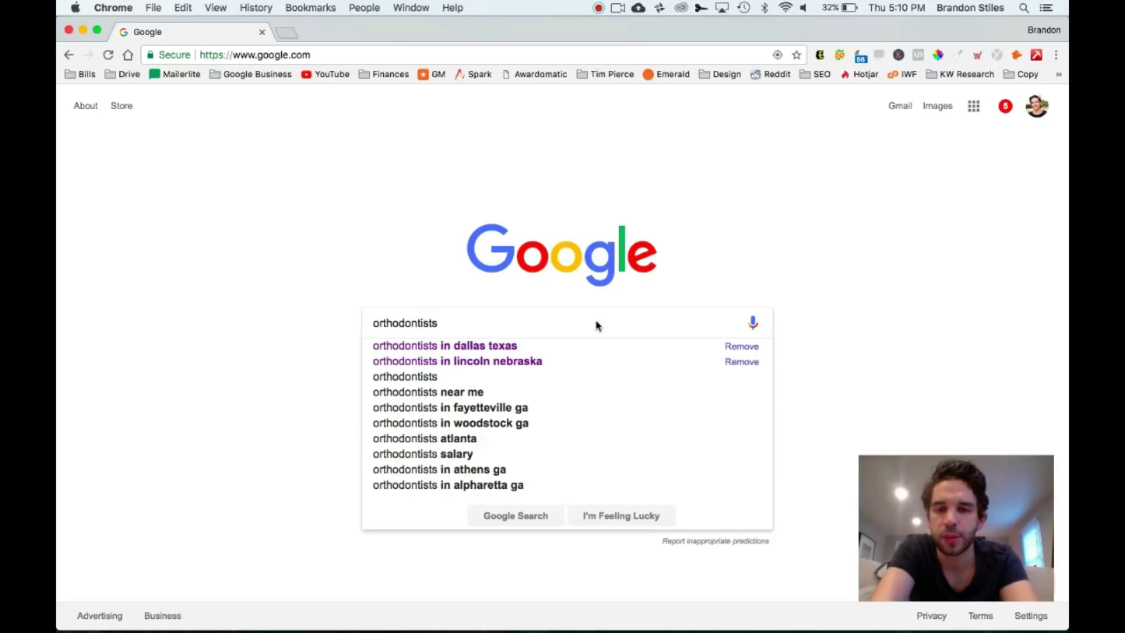
{"action": "key", "text": "Down"}
{"action": "key", "text": "Return"}
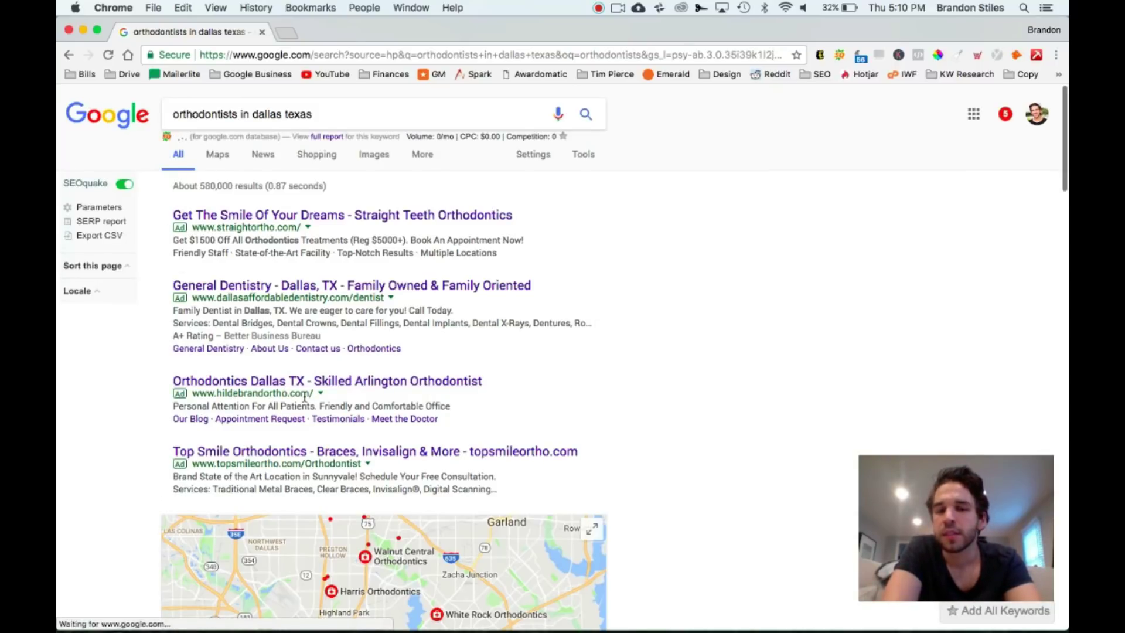
{"action": "scroll", "coordinate": [305, 399], "scroll_direction": "down", "scroll_amount": 5}
{"action": "scroll", "coordinate": [304, 400], "scroll_direction": "down", "scroll_amount": 3}
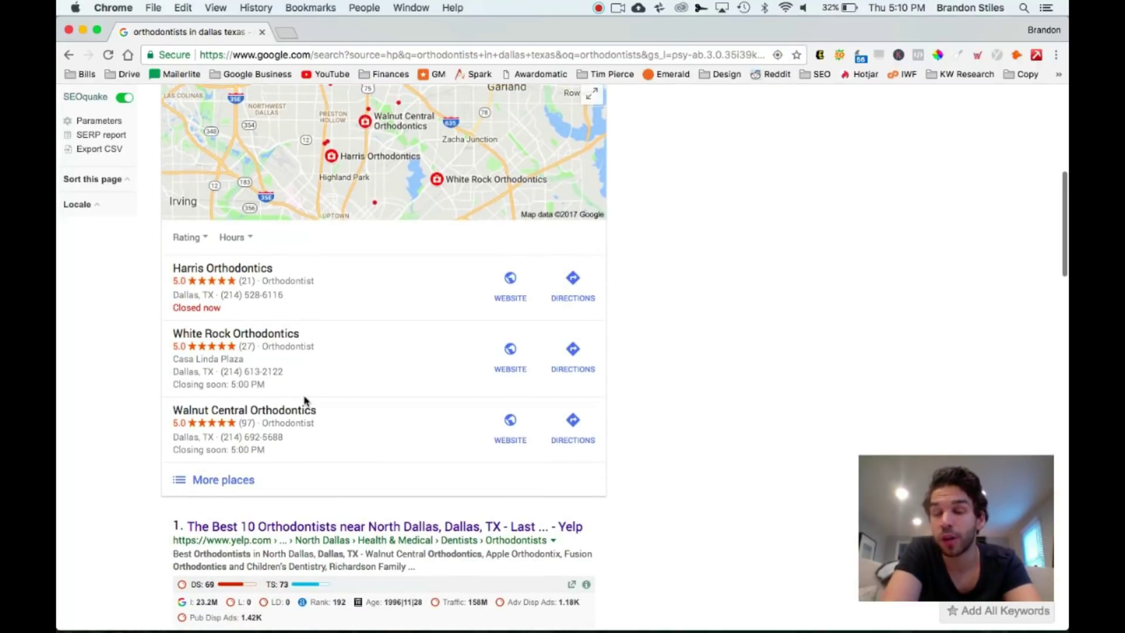
{"action": "scroll", "coordinate": [306, 401], "scroll_direction": "down", "scroll_amount": 3}
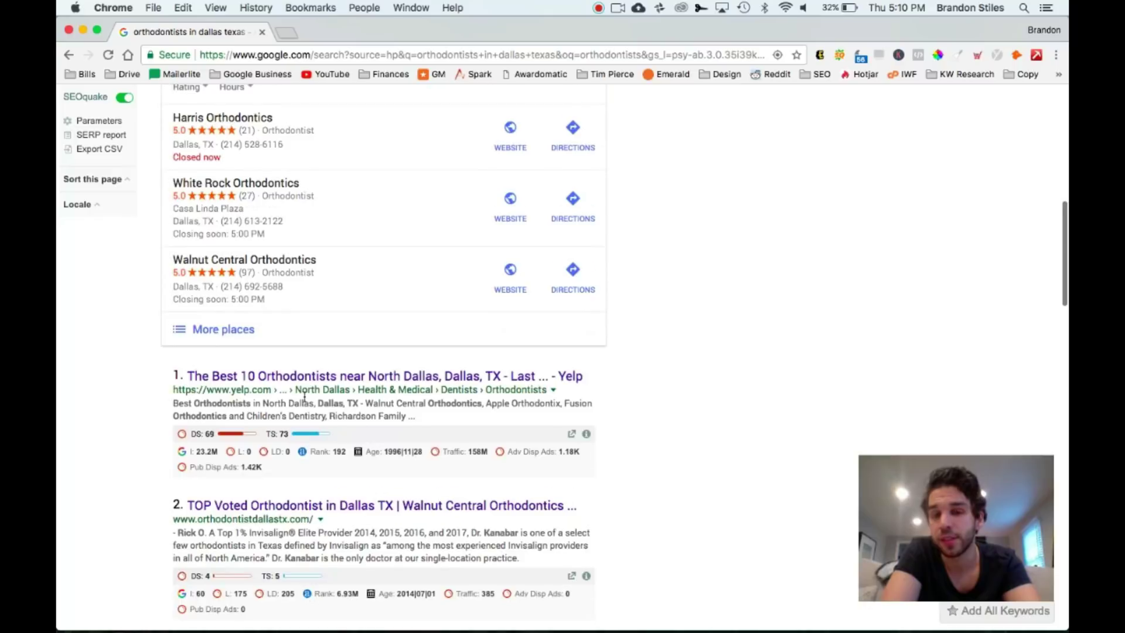
{"action": "scroll", "coordinate": [304, 399], "scroll_direction": "down", "scroll_amount": 3}
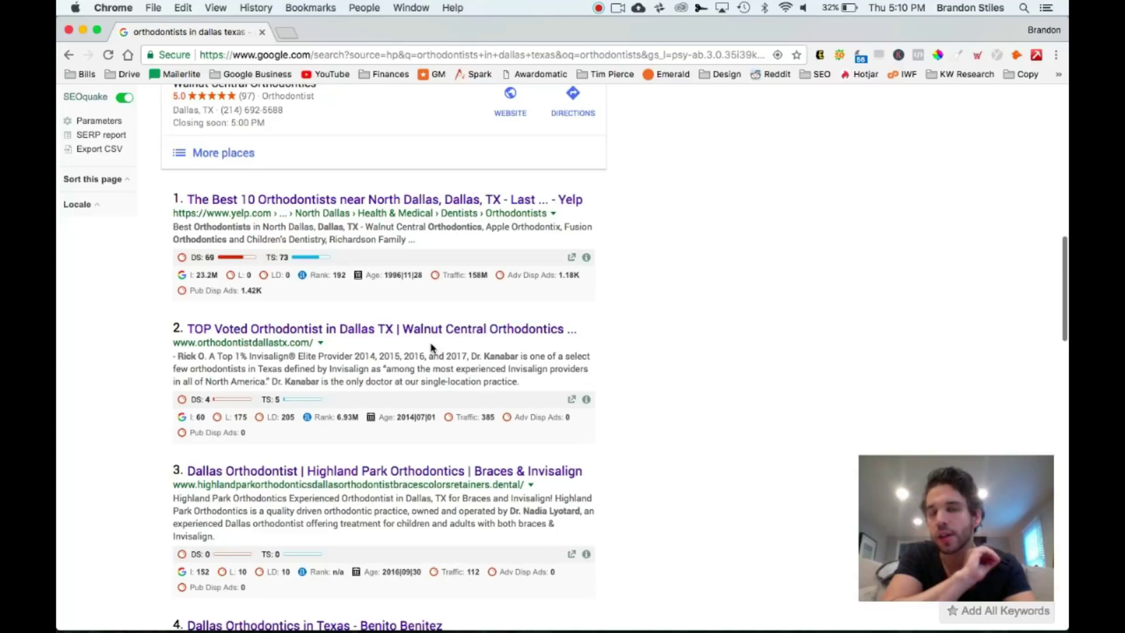
{"action": "scroll", "coordinate": [432, 348], "scroll_direction": "down", "scroll_amount": 4}
{"action": "scroll", "coordinate": [431, 346], "scroll_direction": "up", "scroll_amount": 1}
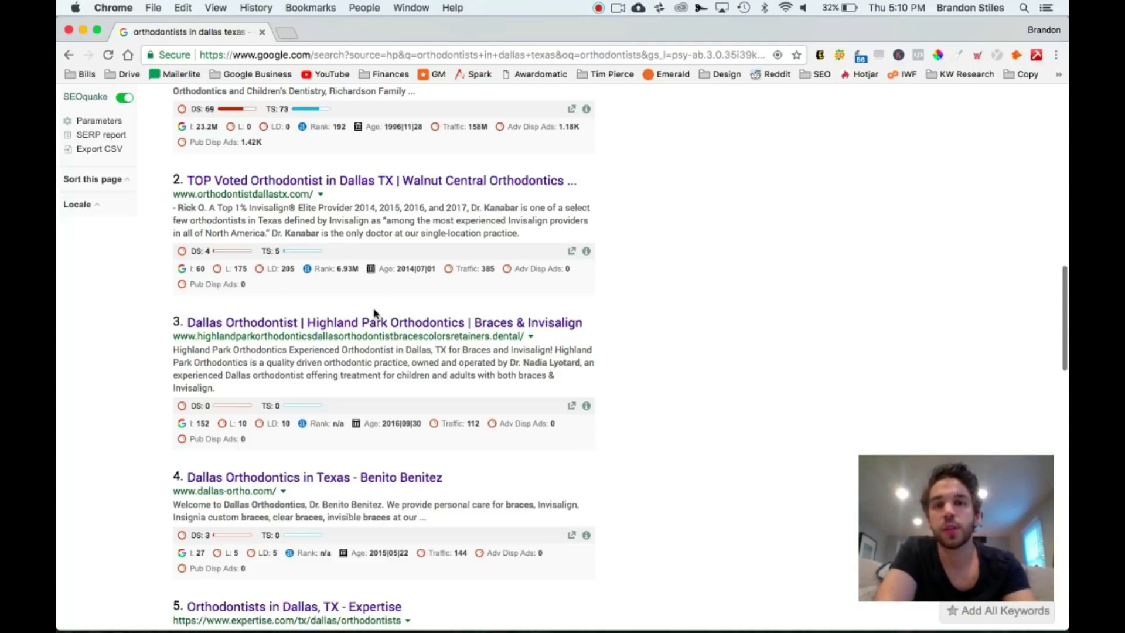
{"action": "scroll", "coordinate": [375, 313], "scroll_direction": "down", "scroll_amount": 20}
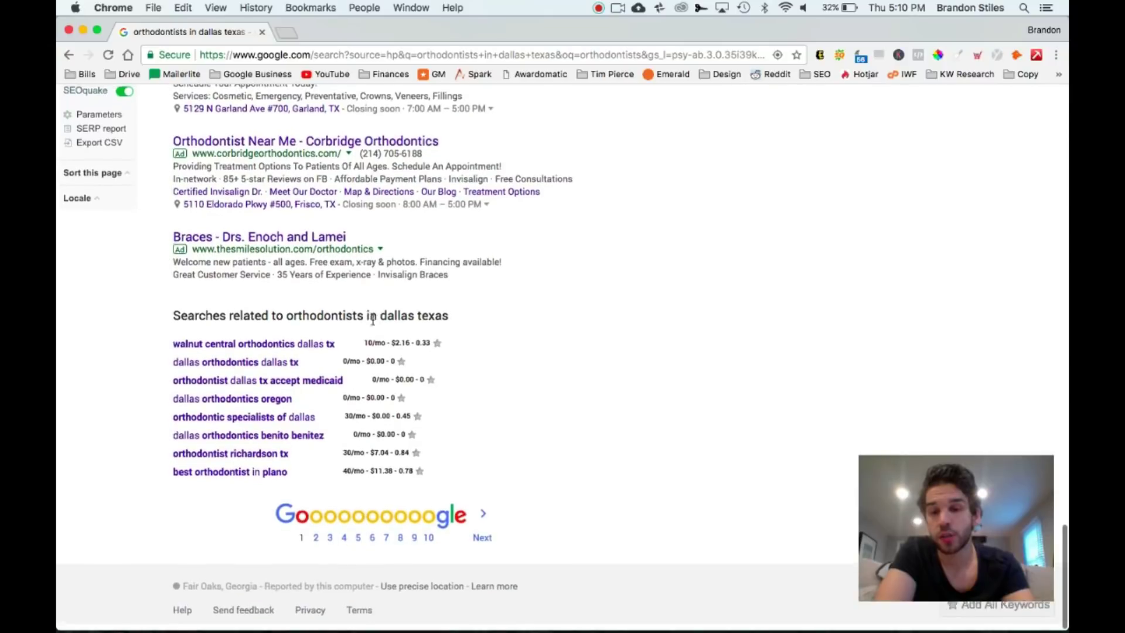
Go to page 3 of the orthodontist results and scroll through the listings
{"action": "left_click", "coordinate": [331, 525]}
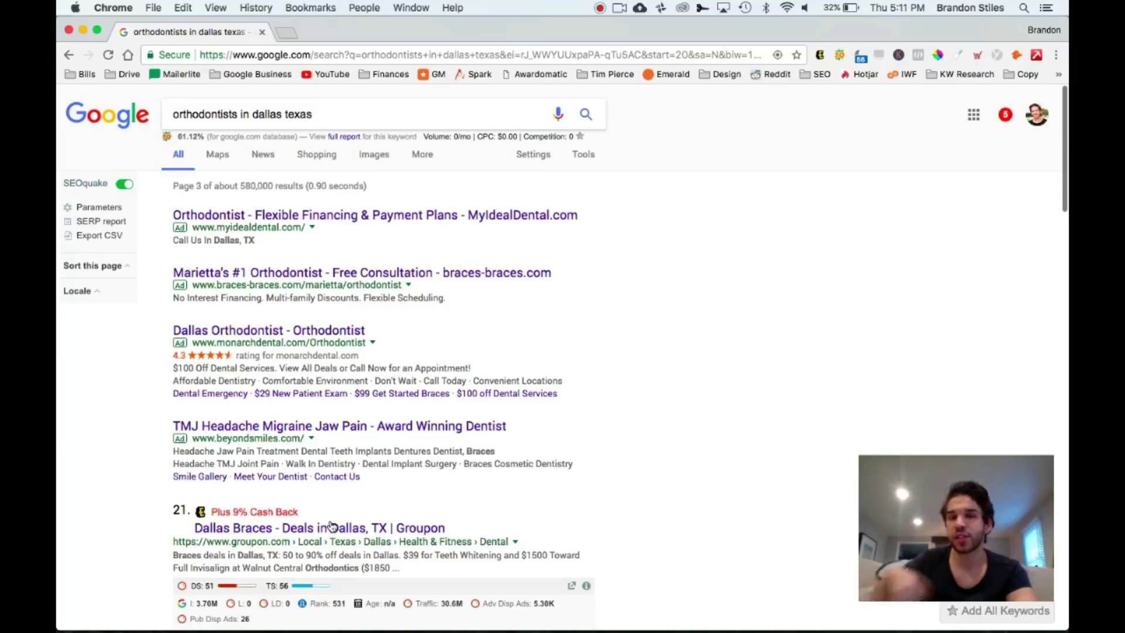
{"action": "scroll", "coordinate": [498, 545], "scroll_direction": "down", "scroll_amount": 7}
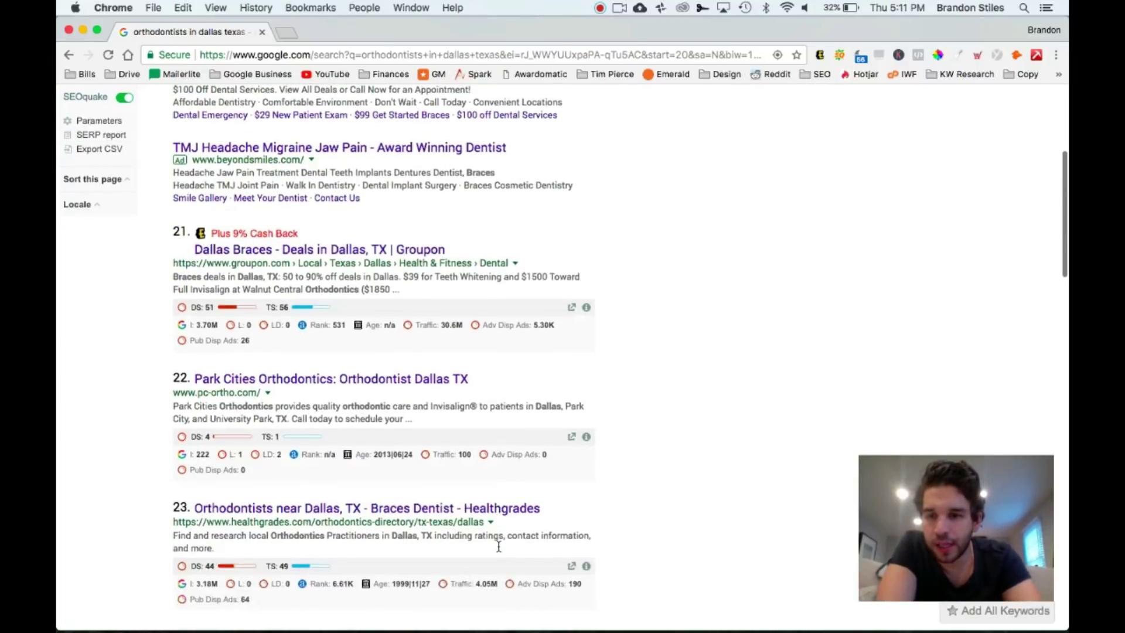
{"action": "scroll", "coordinate": [497, 547], "scroll_direction": "down", "scroll_amount": 2}
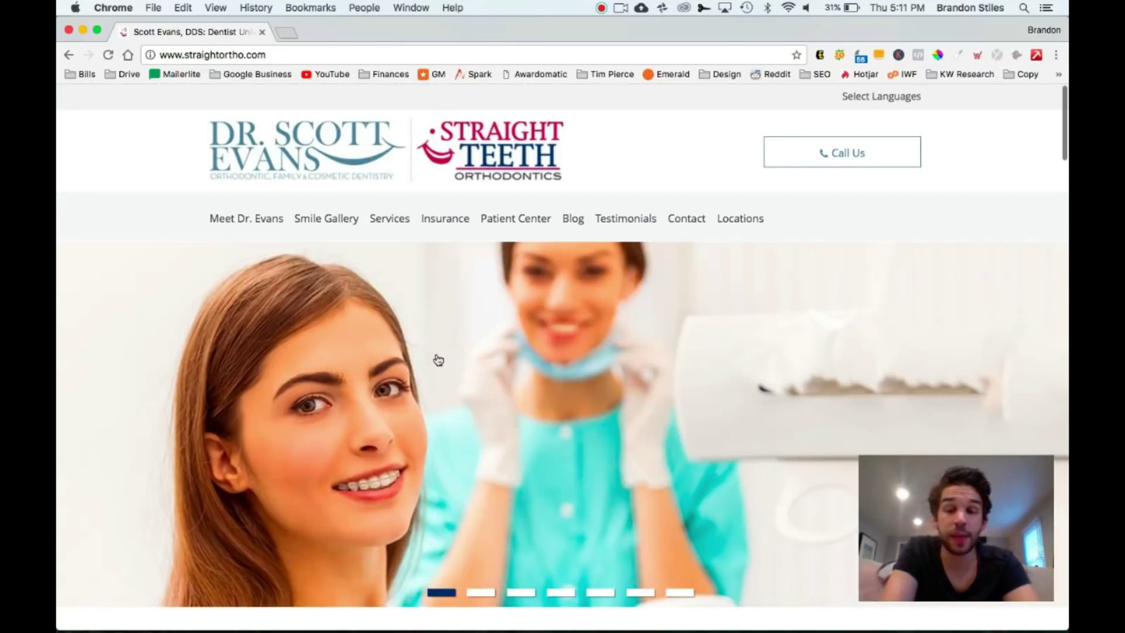
{"action": "scroll", "coordinate": [438, 359], "scroll_direction": "down", "scroll_amount": 6}
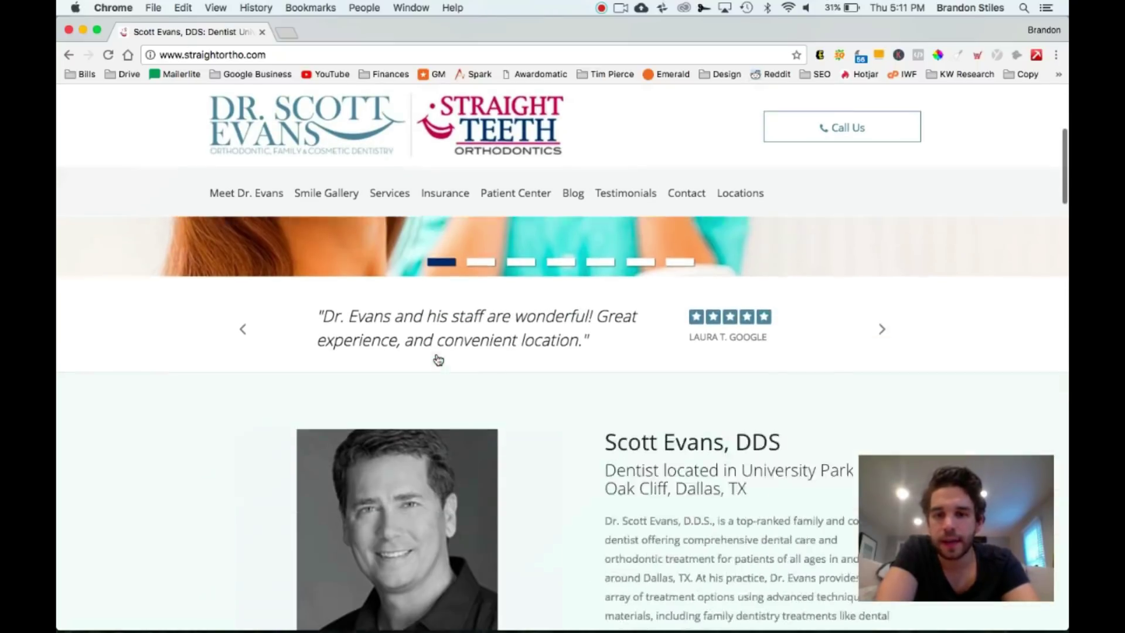
{"action": "scroll", "coordinate": [438, 360], "scroll_direction": "down", "scroll_amount": 2}
{"action": "scroll", "coordinate": [438, 359], "scroll_direction": "down", "scroll_amount": 8}
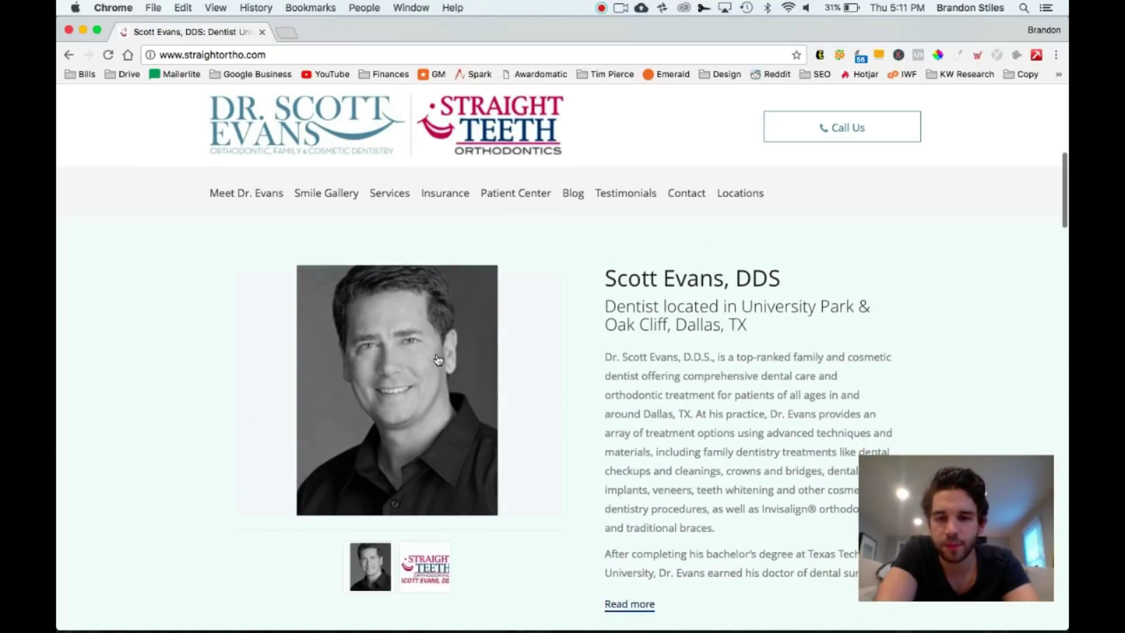
{"action": "scroll", "coordinate": [438, 360], "scroll_direction": "down", "scroll_amount": 10}
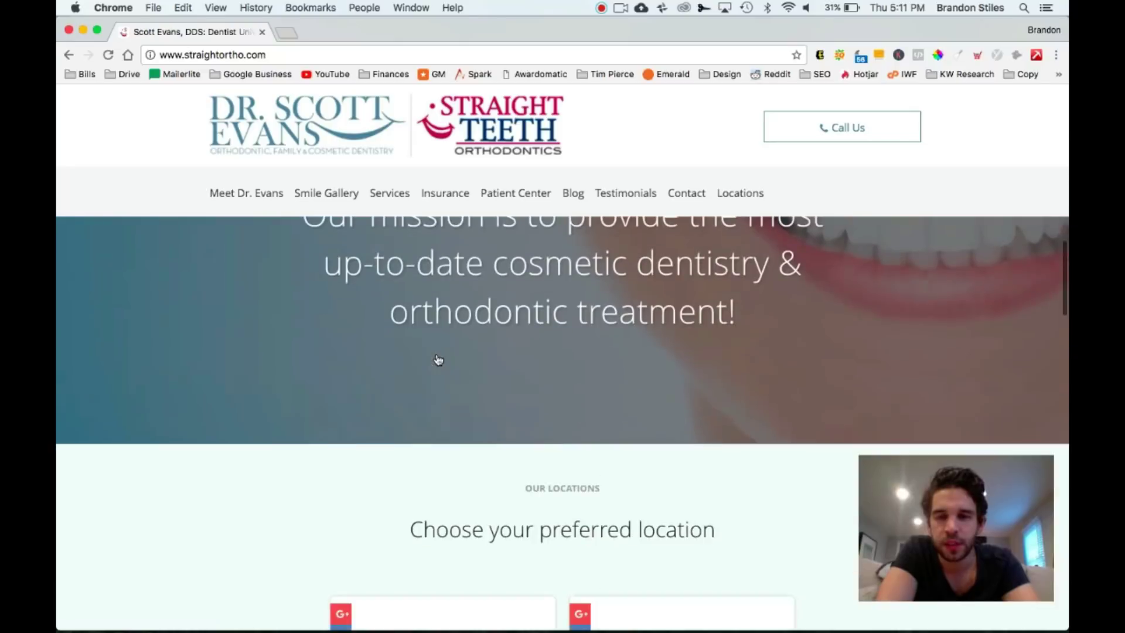
{"action": "scroll", "coordinate": [438, 359], "scroll_direction": "down", "scroll_amount": 3}
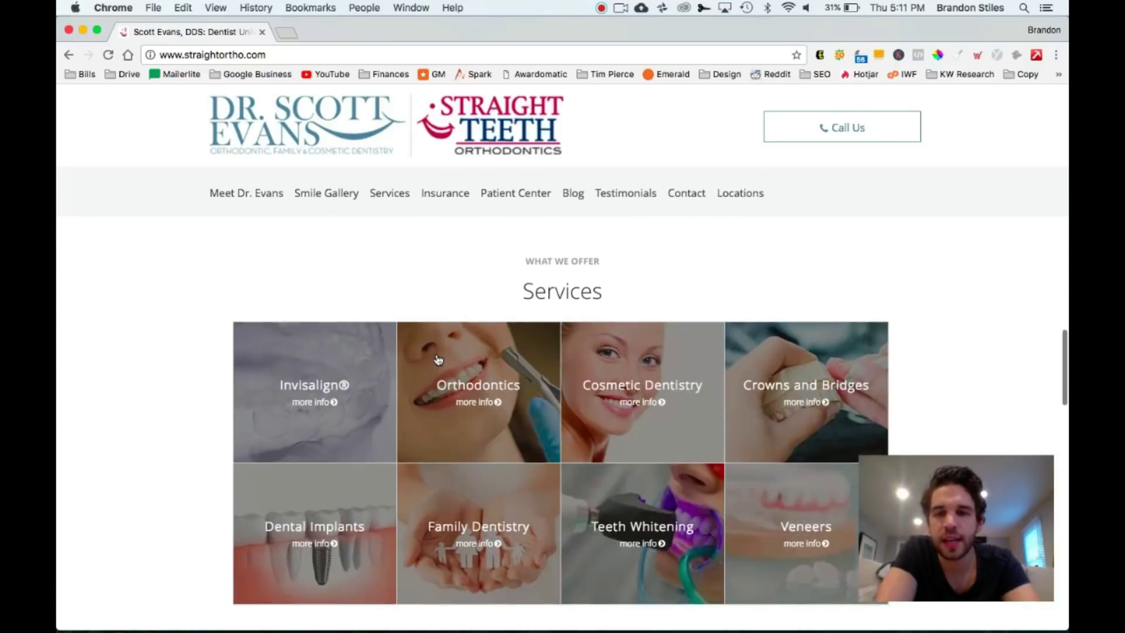
{"action": "scroll", "coordinate": [438, 360], "scroll_direction": "up", "scroll_amount": 12}
{"action": "scroll", "coordinate": [438, 359], "scroll_direction": "up", "scroll_amount": 5}
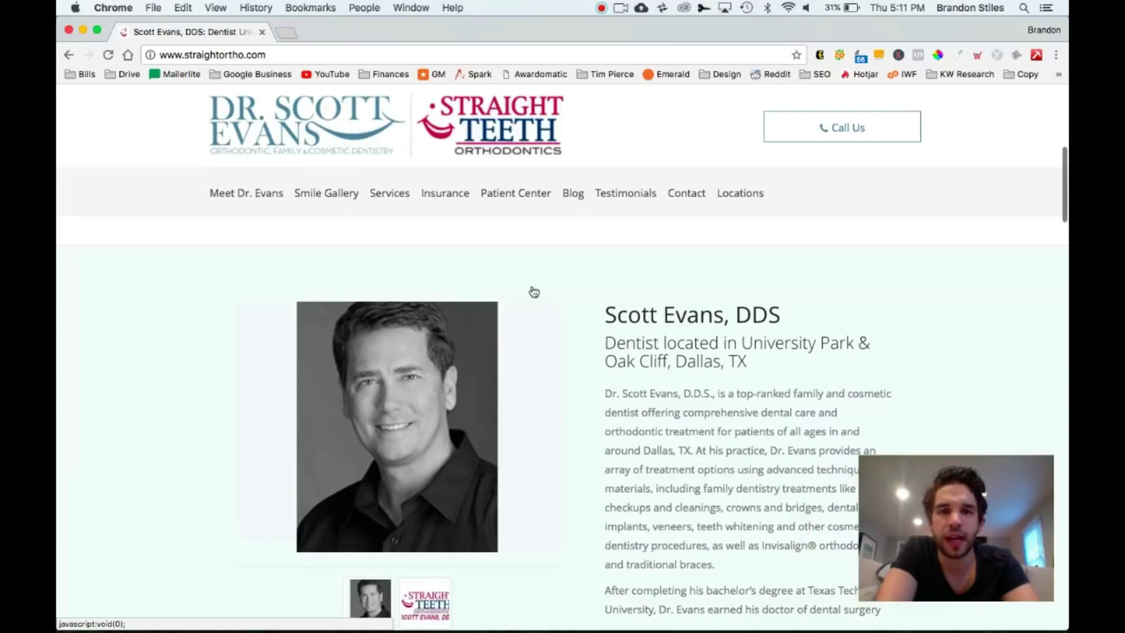
{"action": "left_click", "coordinate": [682, 198]}
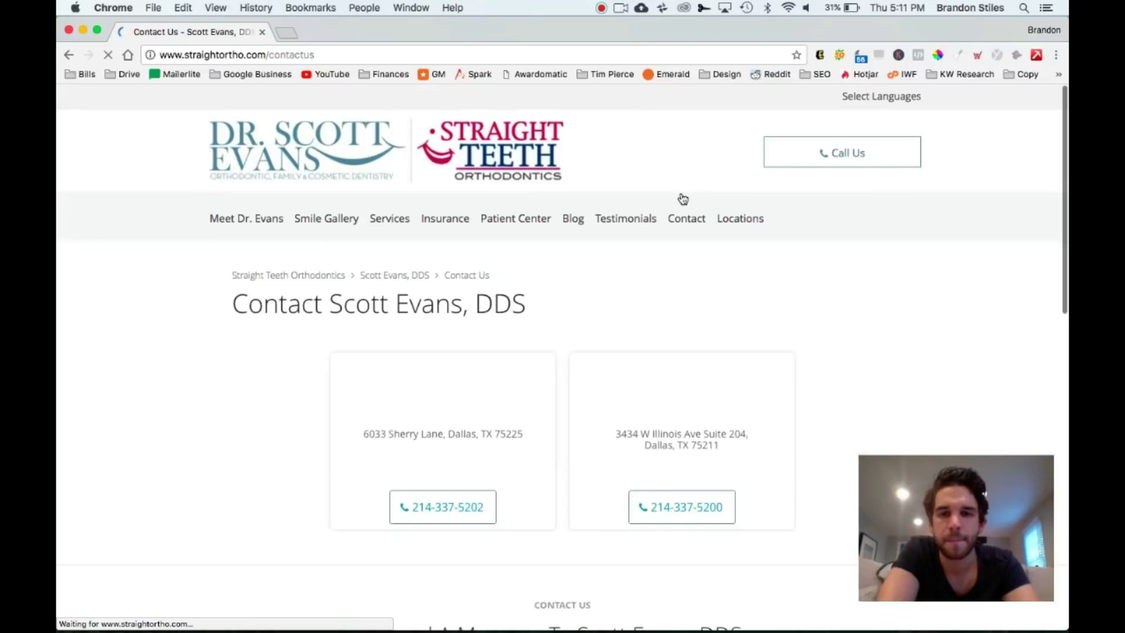
{"action": "scroll", "coordinate": [703, 285], "scroll_direction": "down", "scroll_amount": 5}
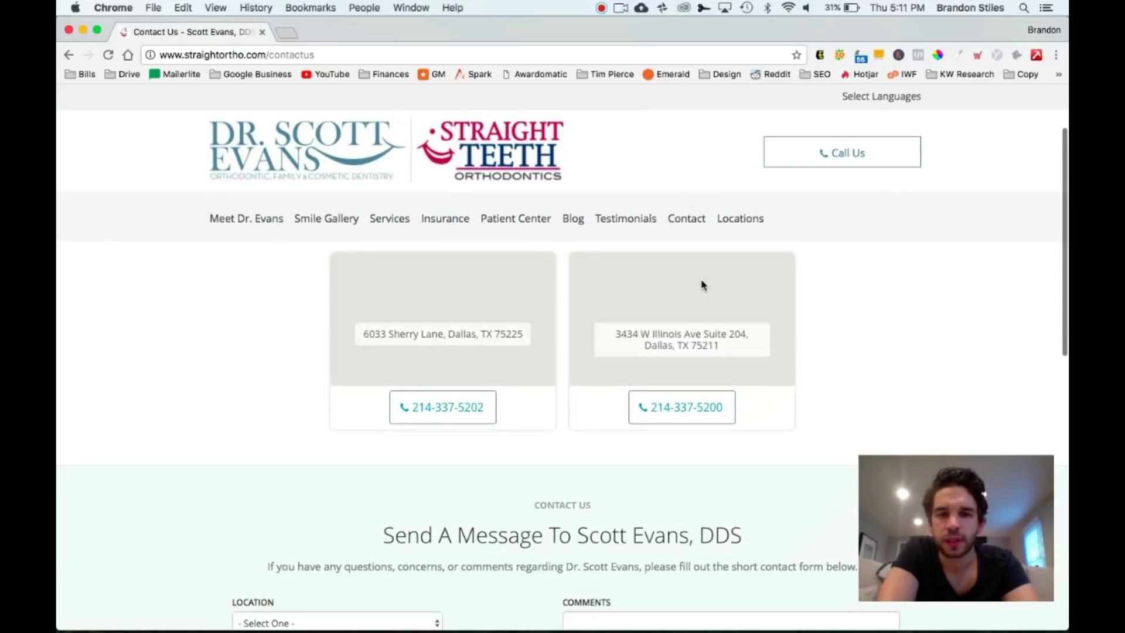
{"action": "scroll", "coordinate": [702, 286], "scroll_direction": "down", "scroll_amount": 5}
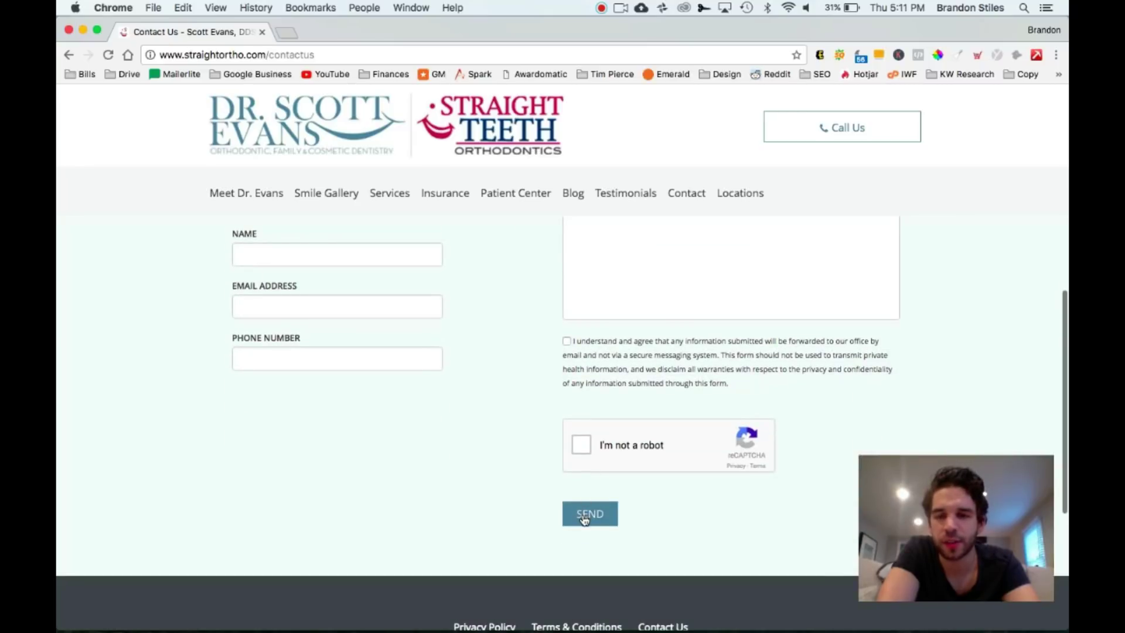
{"action": "scroll", "coordinate": [495, 522], "scroll_direction": "down", "scroll_amount": 5}
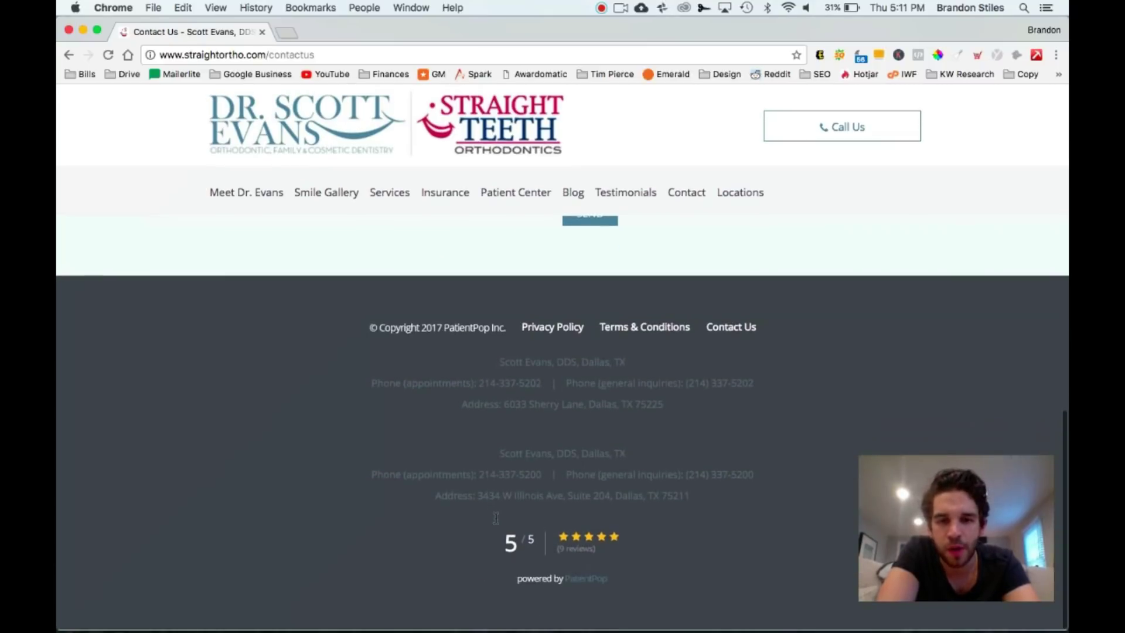
{"action": "scroll", "coordinate": [496, 518], "scroll_direction": "up", "scroll_amount": 2}
{"action": "scroll", "coordinate": [495, 518], "scroll_direction": "up", "scroll_amount": 10}
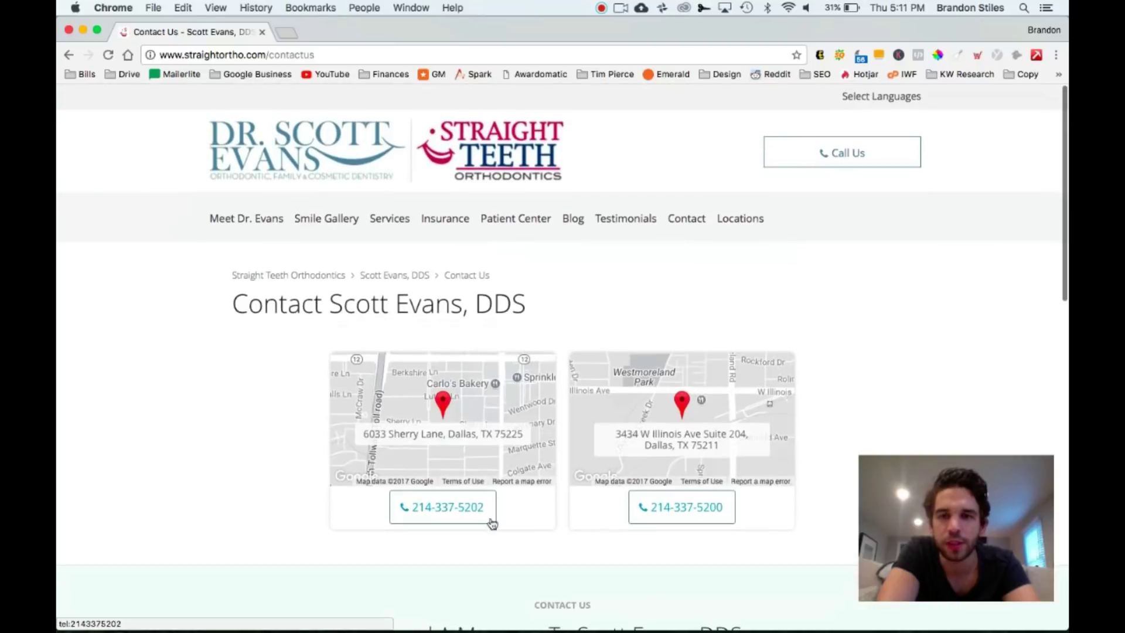
{"action": "left_click", "coordinate": [247, 230]}
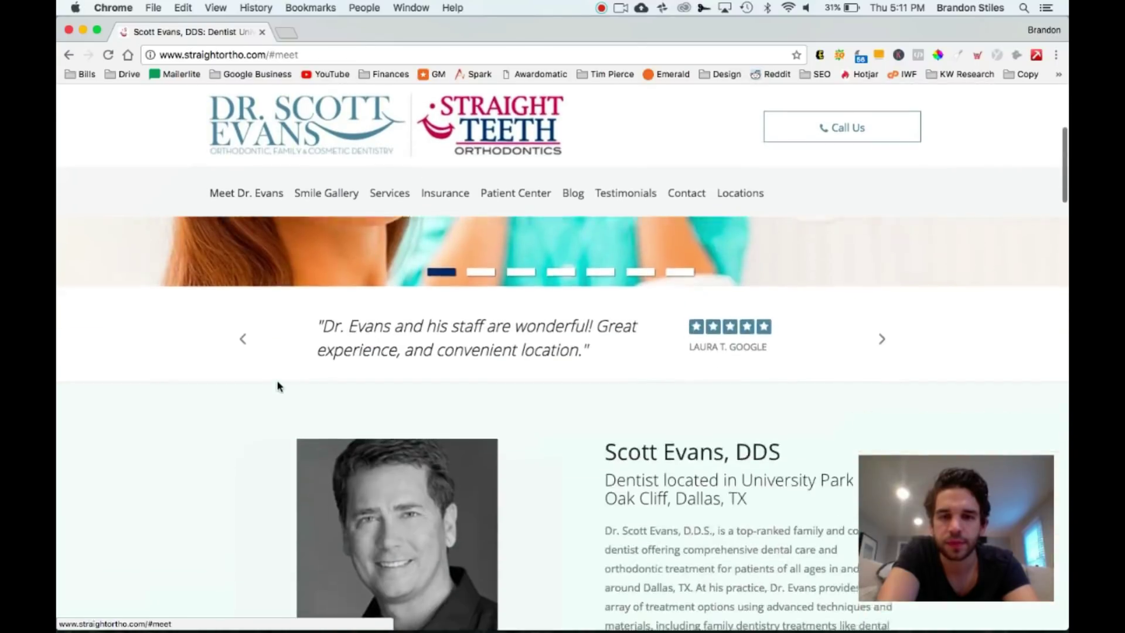
{"action": "scroll", "coordinate": [277, 387], "scroll_direction": "down", "scroll_amount": 4}
{"action": "scroll", "coordinate": [277, 387], "scroll_direction": "down", "scroll_amount": 6}
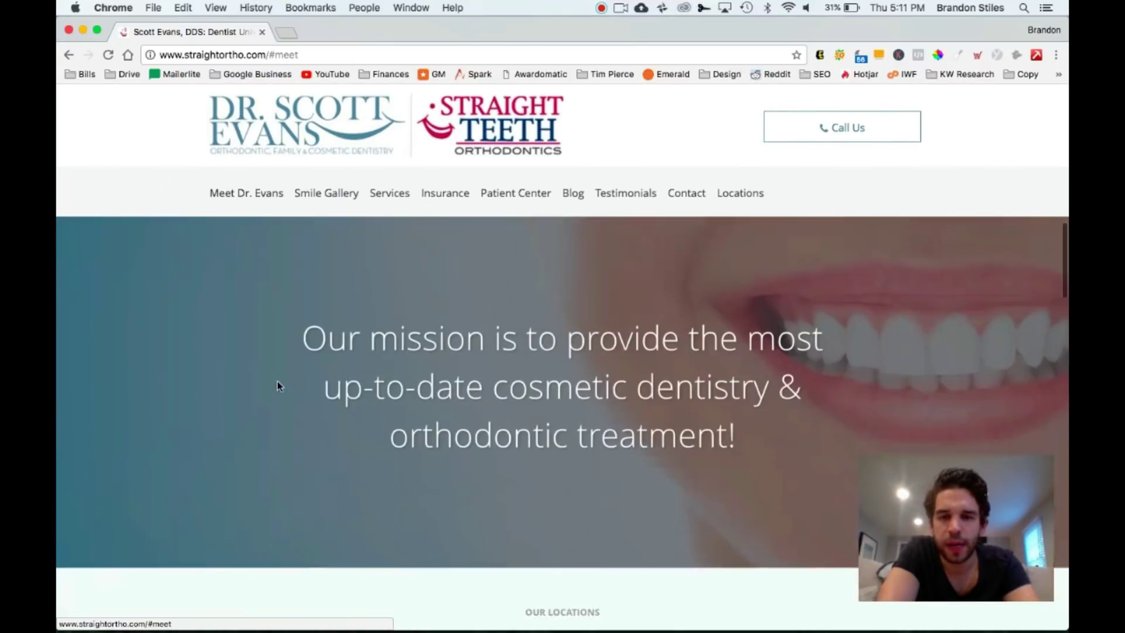
{"action": "scroll", "coordinate": [277, 382], "scroll_direction": "down", "scroll_amount": 15}
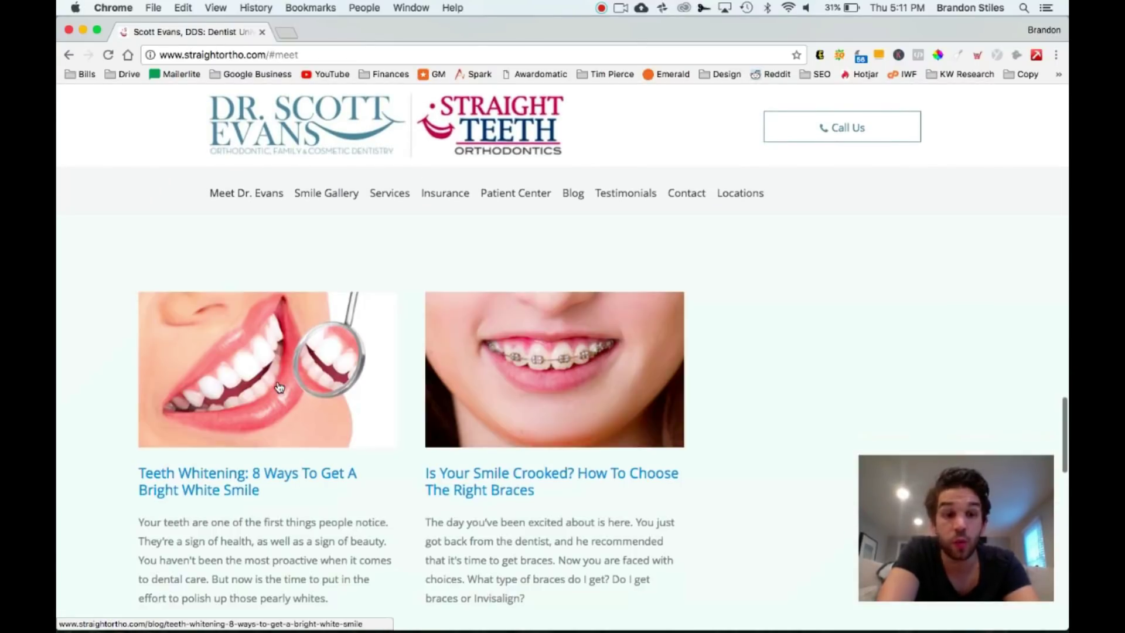
{"action": "scroll", "coordinate": [280, 387], "scroll_direction": "up", "scroll_amount": 20}
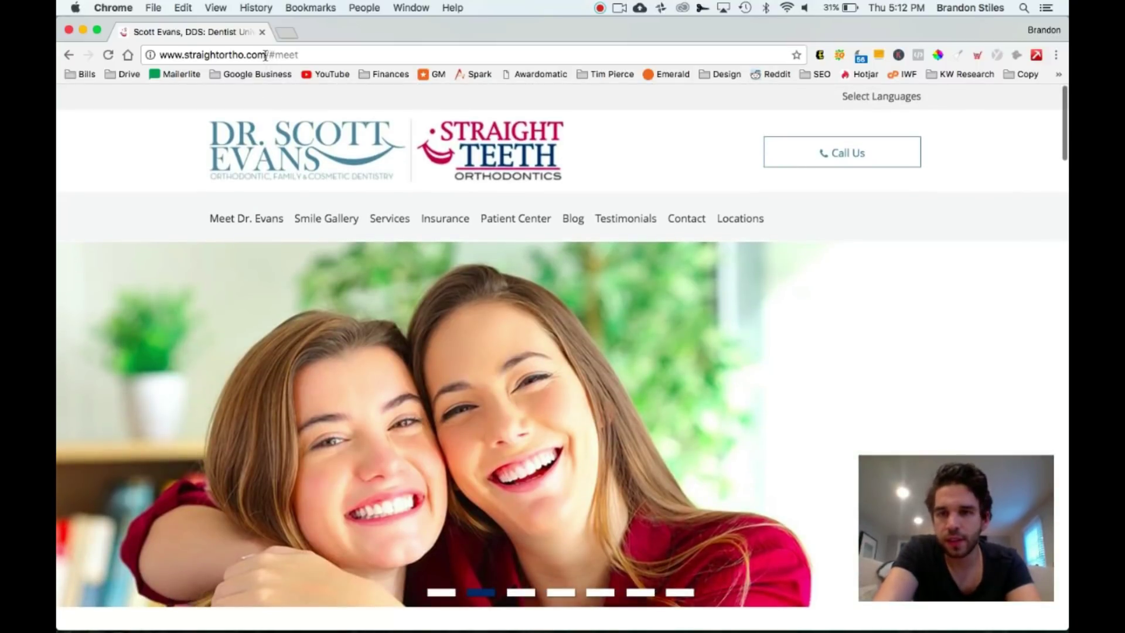
Copy the straightortho.com web address from the address bar
{"action": "left_click", "coordinate": [267, 54]}
{"action": "left_click", "coordinate": [265, 55]}
{"action": "left_click_drag", "start_coordinate": [265, 55], "coordinate": [158, 55]}
{"action": "left_click", "coordinate": [158, 55]}
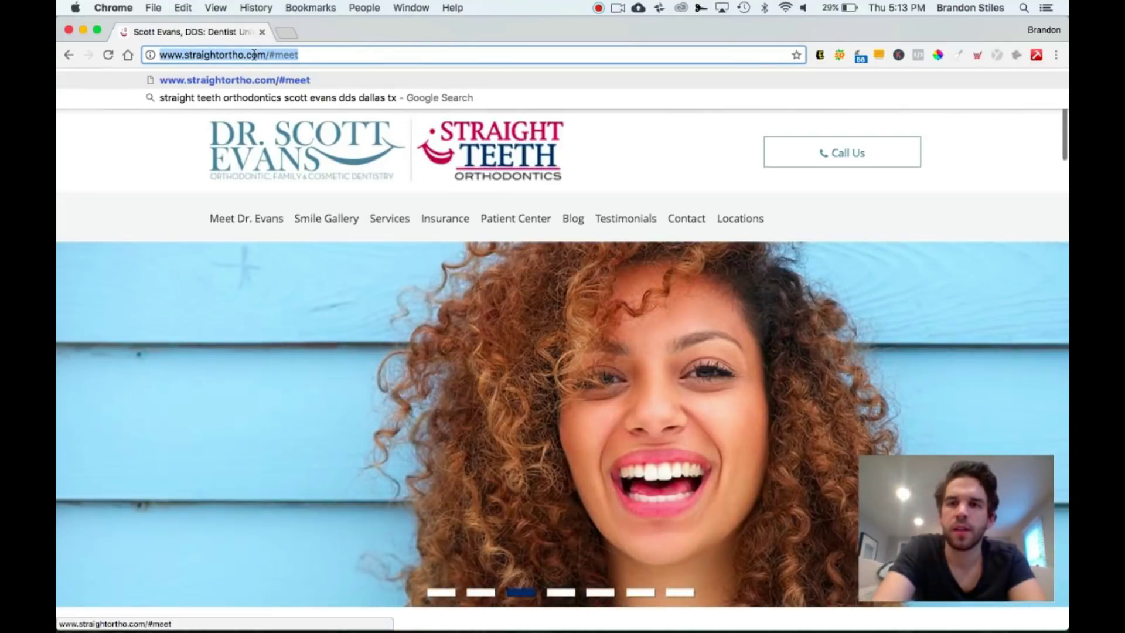
{"action": "left_click", "coordinate": [254, 55]}
{"action": "left_click", "coordinate": [265, 55]}
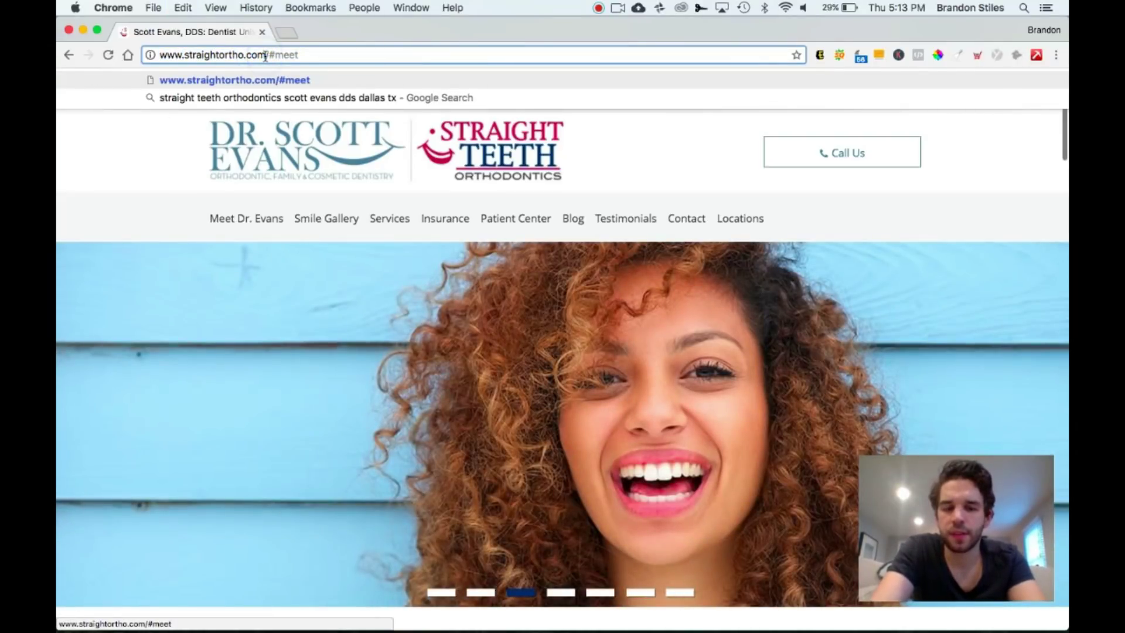
{"action": "key", "text": "shift+super+Left"}
{"action": "key", "text": "super+c"}
Open email-checker.net in a new tab and focus its email address field
{"action": "key", "text": "super+t"}
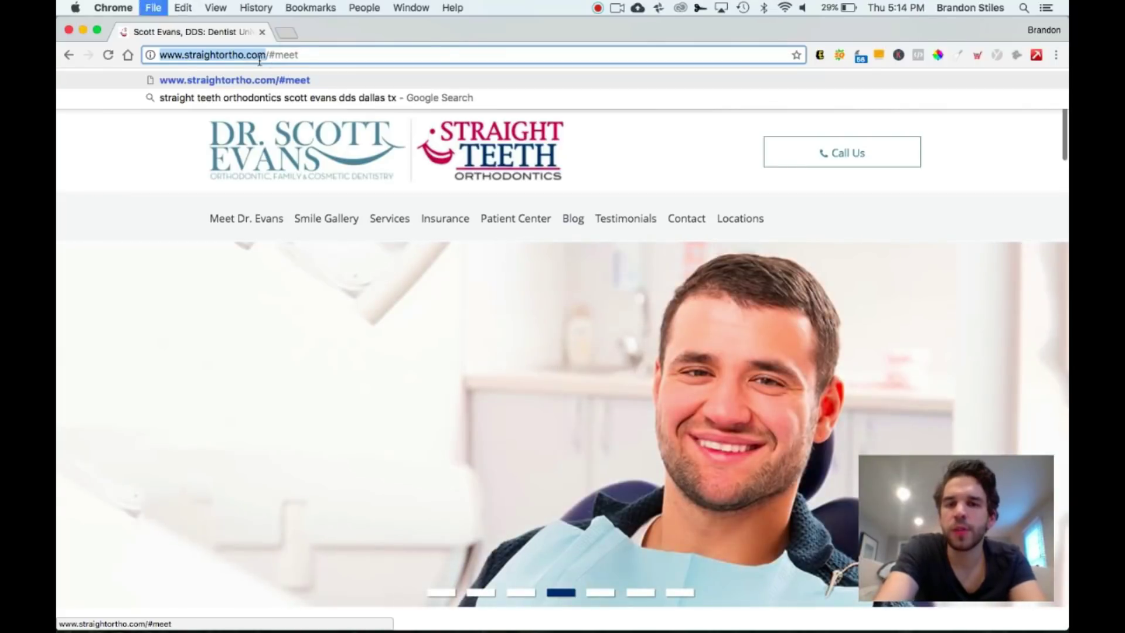
{"action": "type", "text": "email-cher"}
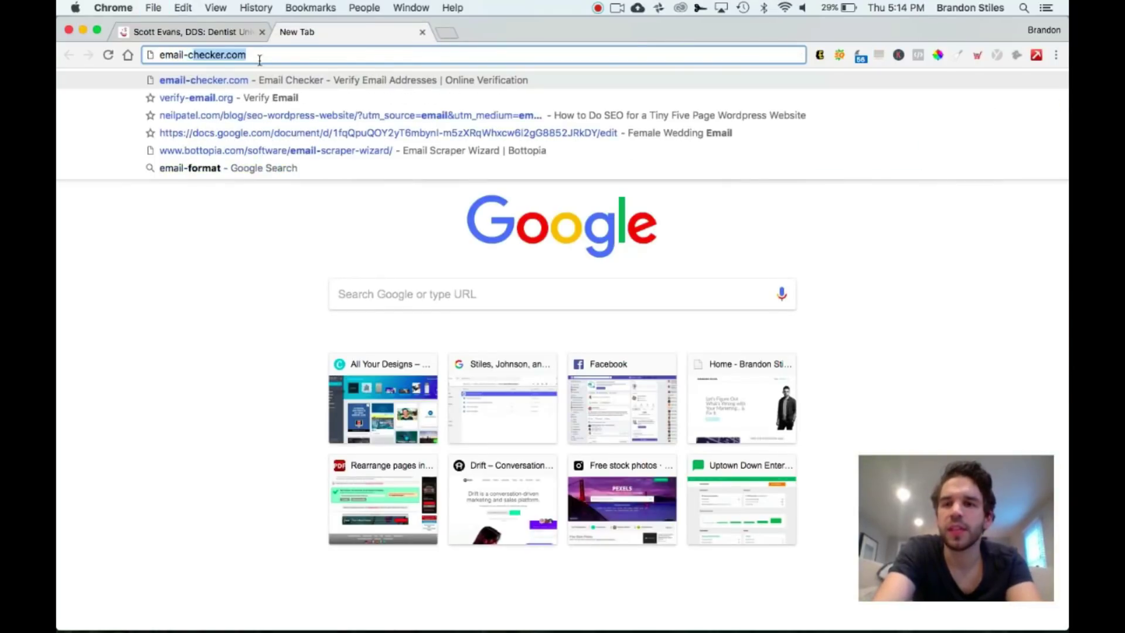
{"action": "type", "text": "ker.net"}
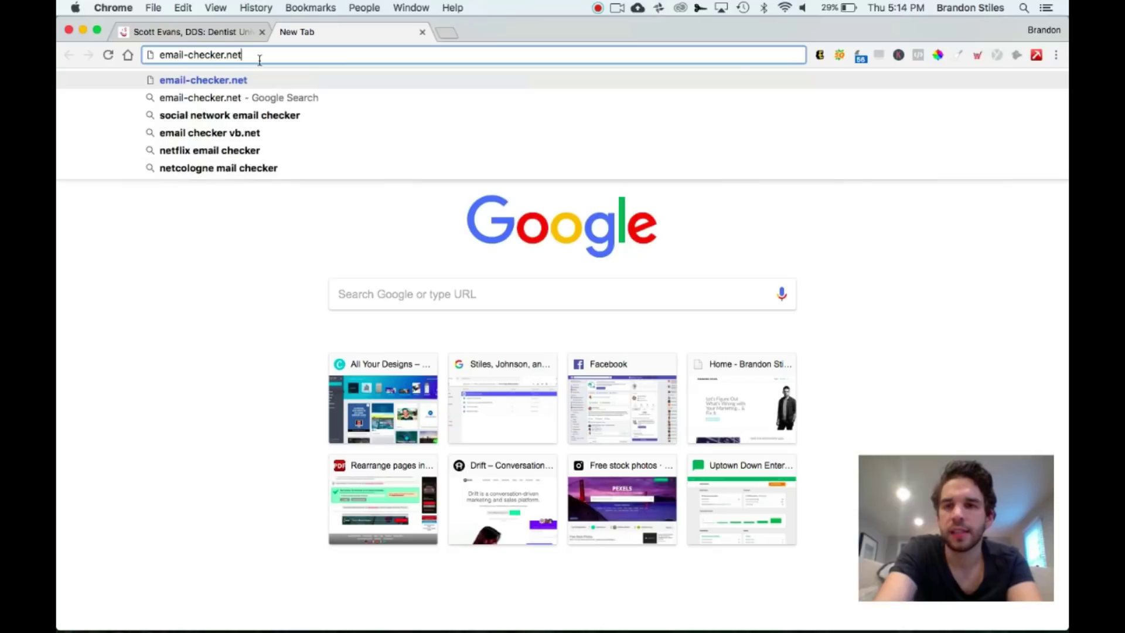
{"action": "key", "text": "Return"}
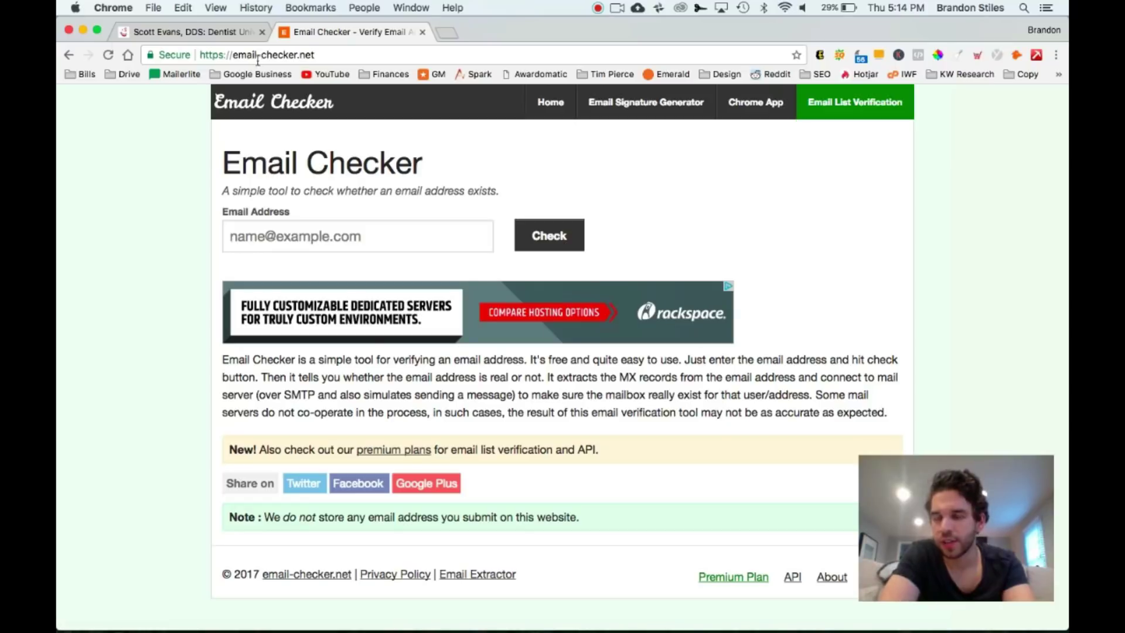
{"action": "left_click", "coordinate": [353, 237]}
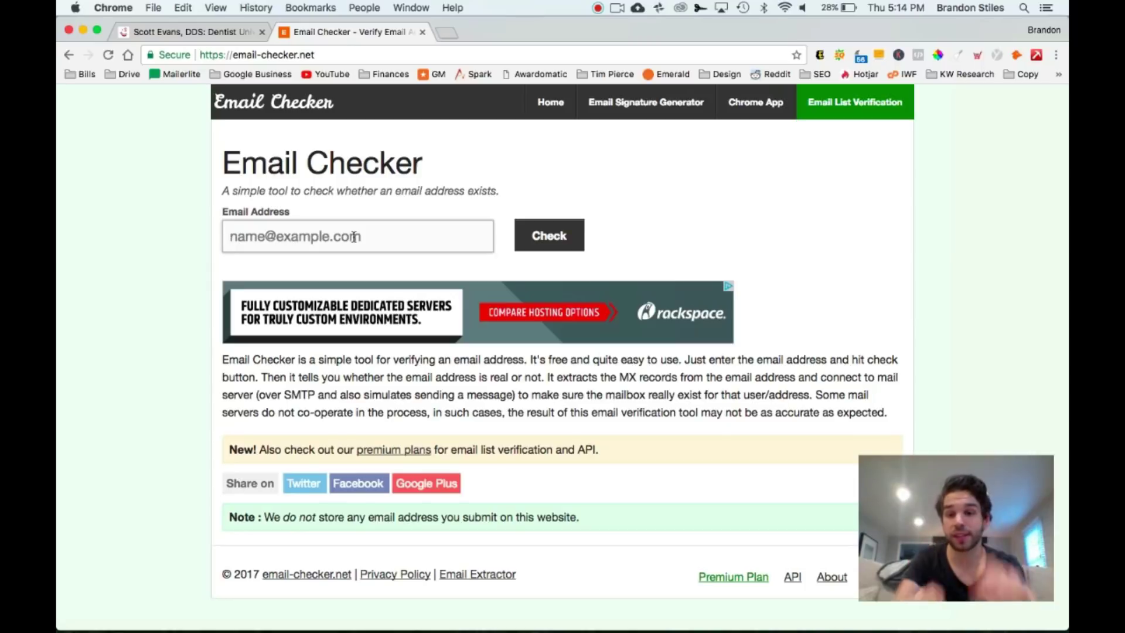
Turn the pasted URL into a guessed doctor's address at straightortho.com and check it
{"action": "key", "text": "super+v"}
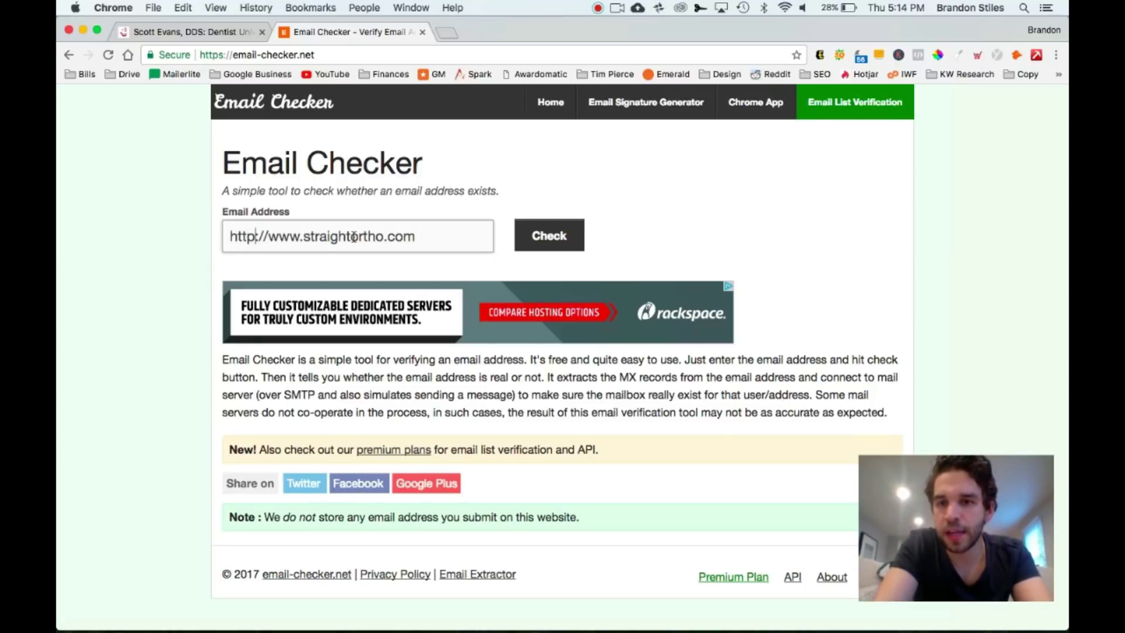
{"action": "key", "text": "super+shift+Left"}
{"action": "key", "text": "BackSpace"}
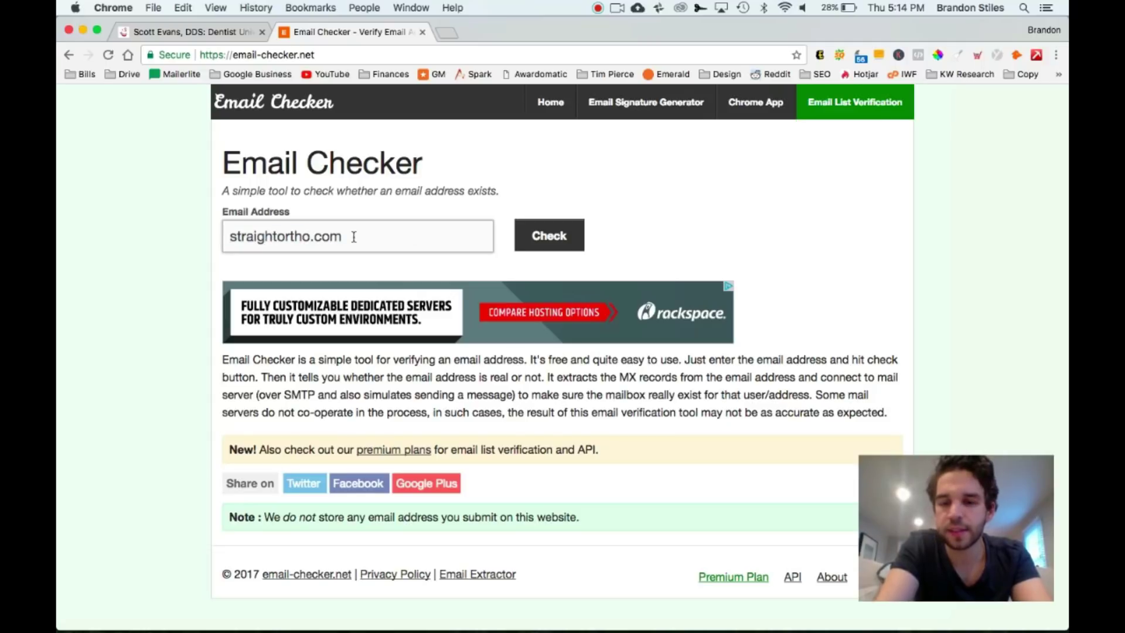
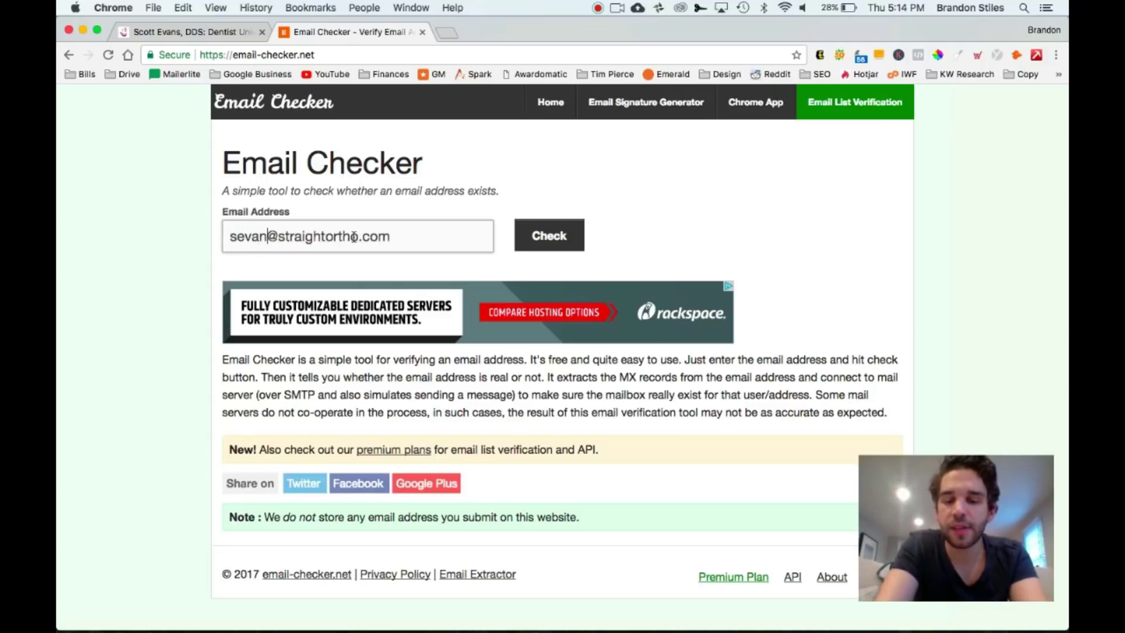
{"action": "left_click", "coordinate": [546, 238]}
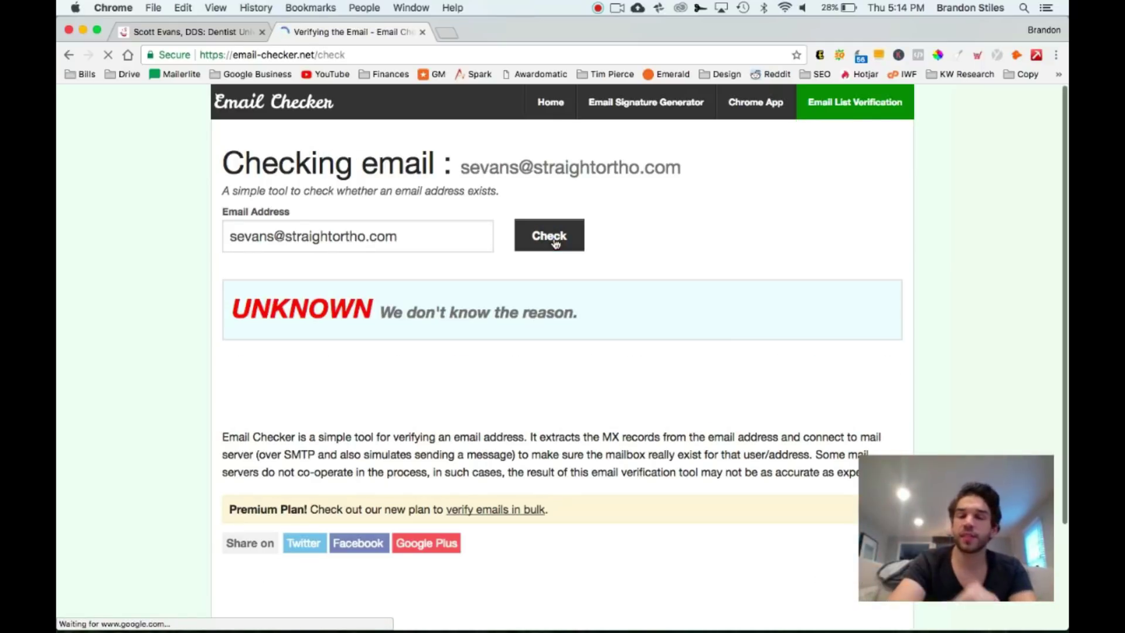
Change the name to a 'dr' variant and check the revised address again
{"action": "left_click", "coordinate": [413, 234]}
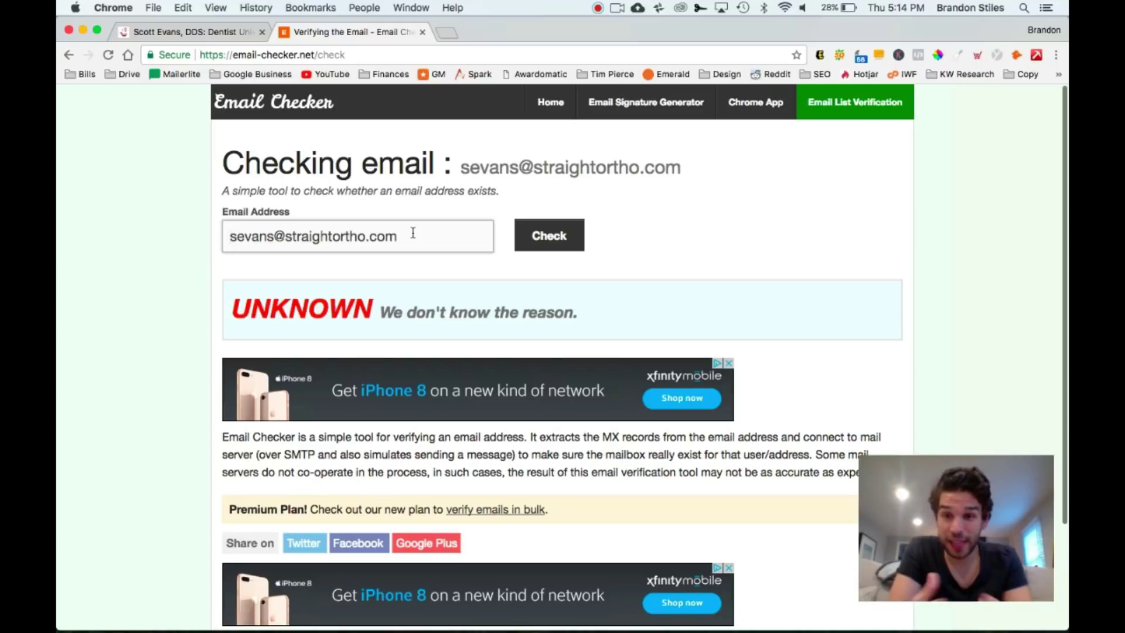
{"action": "key", "text": "Right"}
{"action": "key", "text": "BackSpace"}
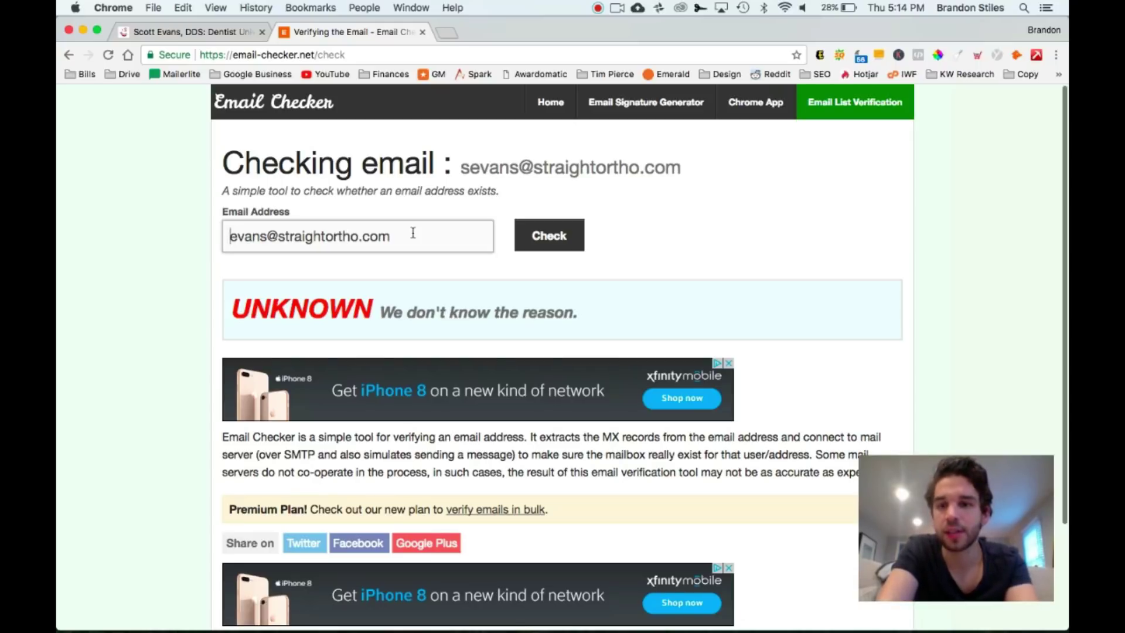
{"action": "type", "text": "dr"}
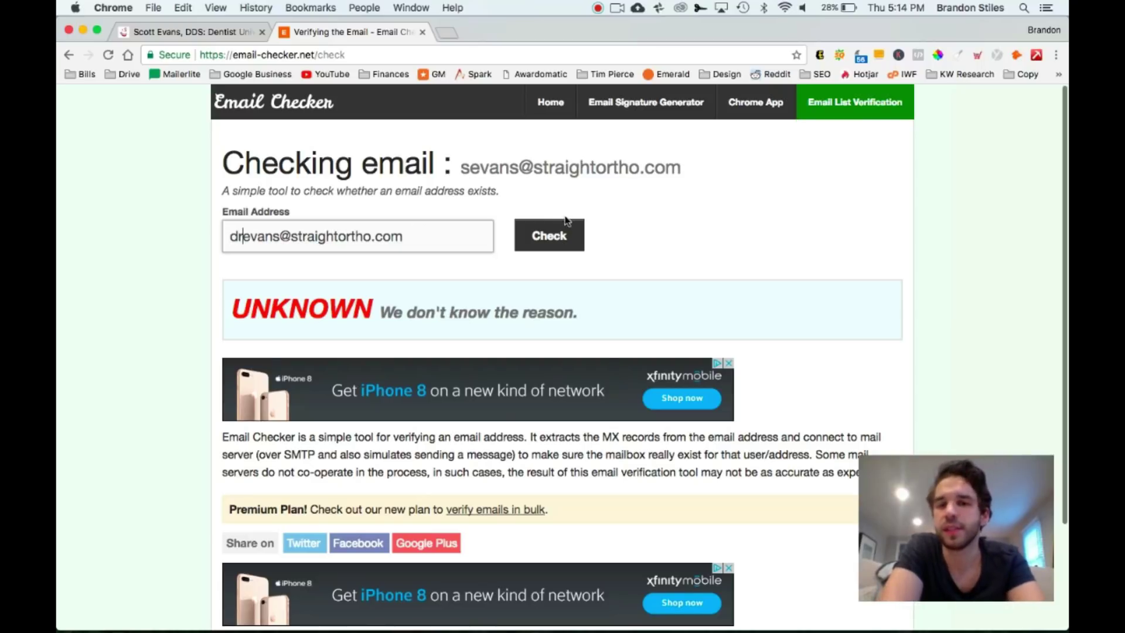
{"action": "left_click", "coordinate": [557, 235]}
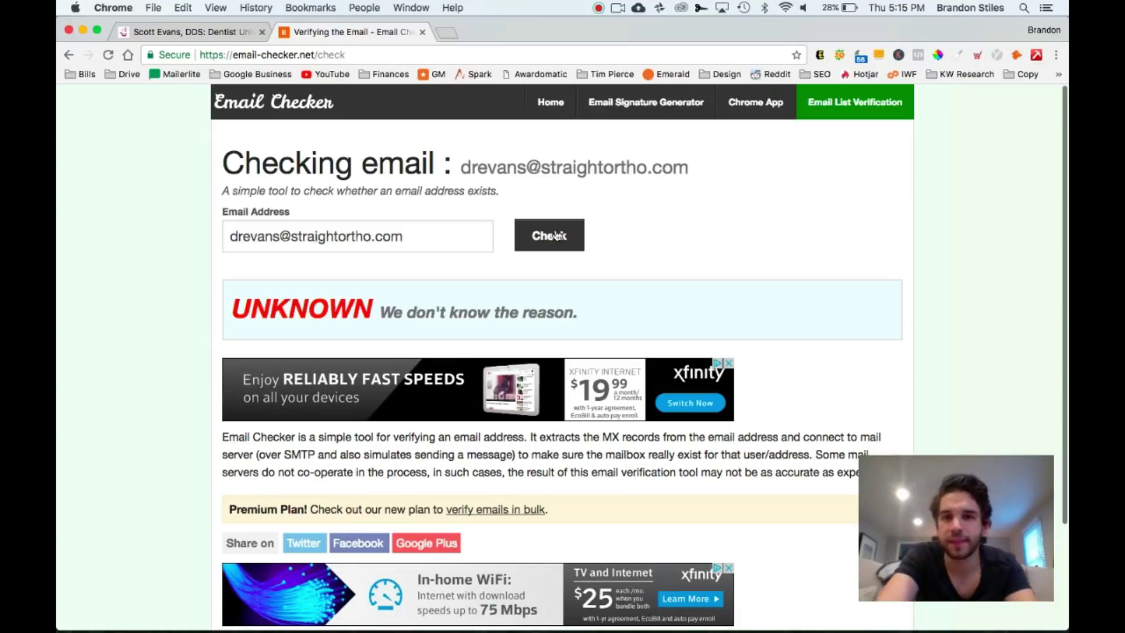
Load hunter.io in a new tab and go to the account Dashboard
{"action": "left_click", "coordinate": [451, 30]}
{"action": "type", "text": "hunter.io"}
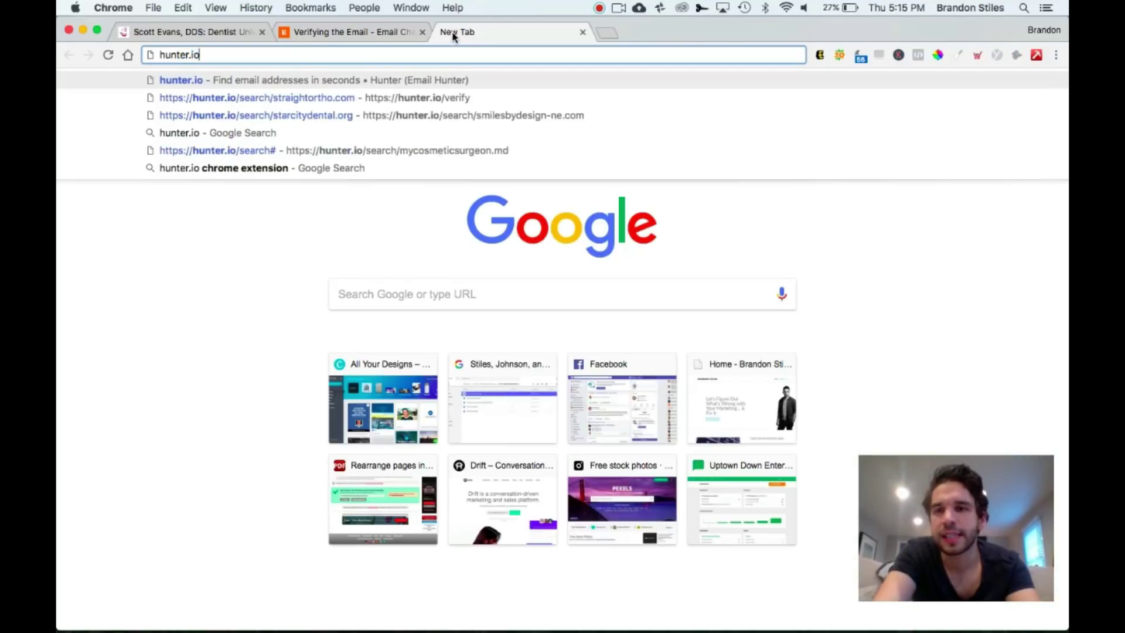
{"action": "key", "text": "Return"}
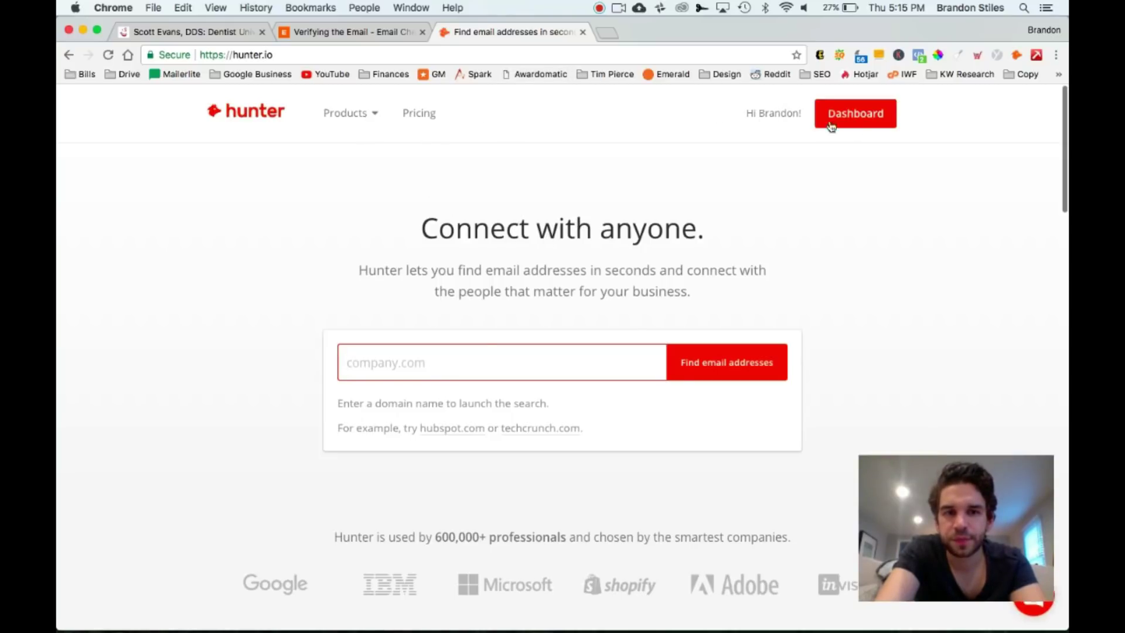
{"action": "left_click", "coordinate": [866, 127]}
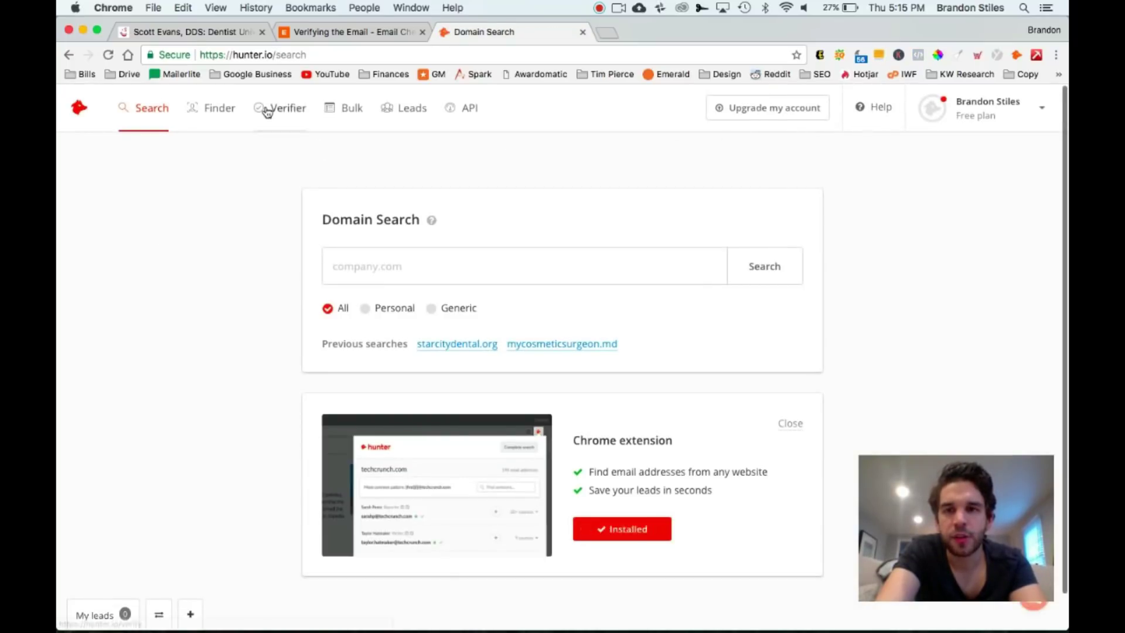
In Hunter's Email Verifier, verify the guessed doctor's address at straightortho.com; it comes back valid
{"action": "left_click", "coordinate": [265, 109]}
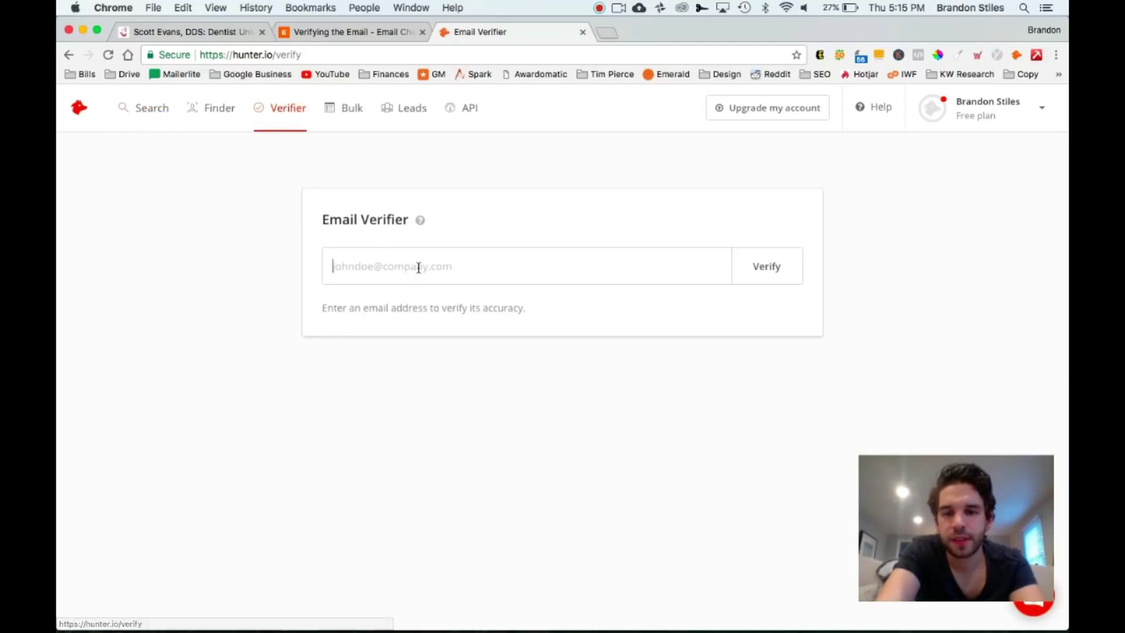
{"action": "key", "text": "super+v"}
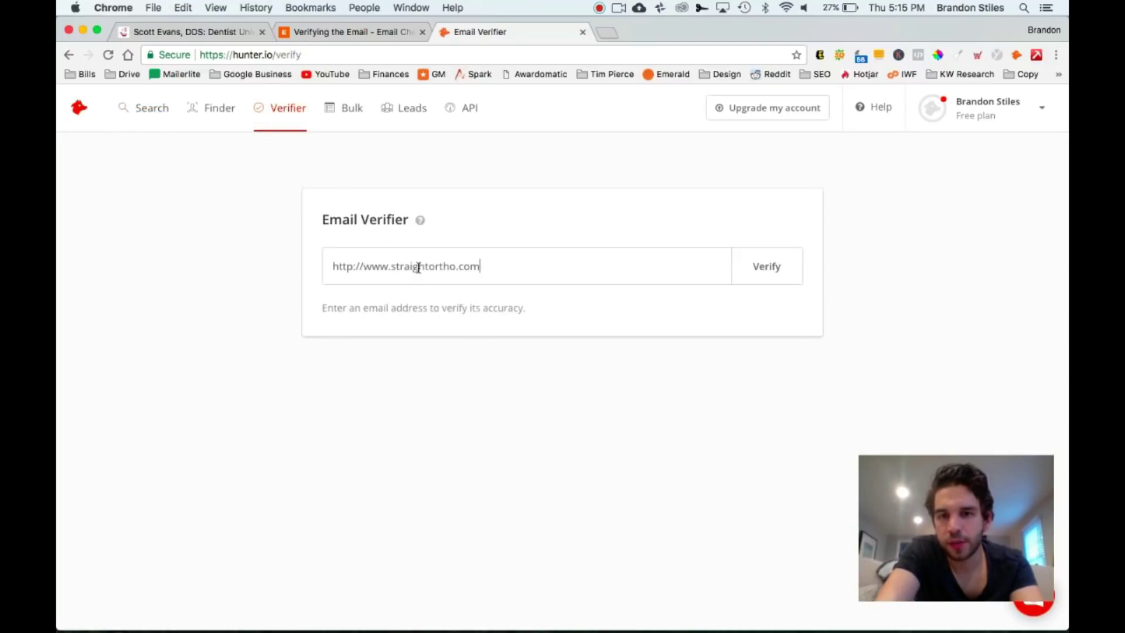
{"action": "left_click_drag", "start_coordinate": [390, 267], "coordinate": [332, 267]}
{"action": "key", "text": "BackSpace"}
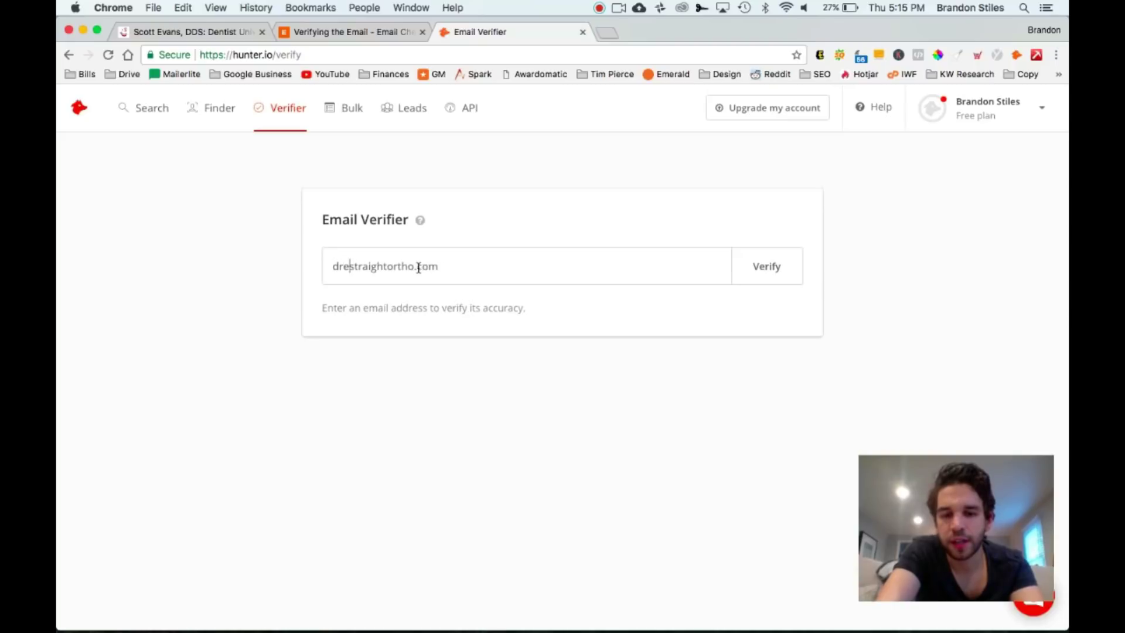
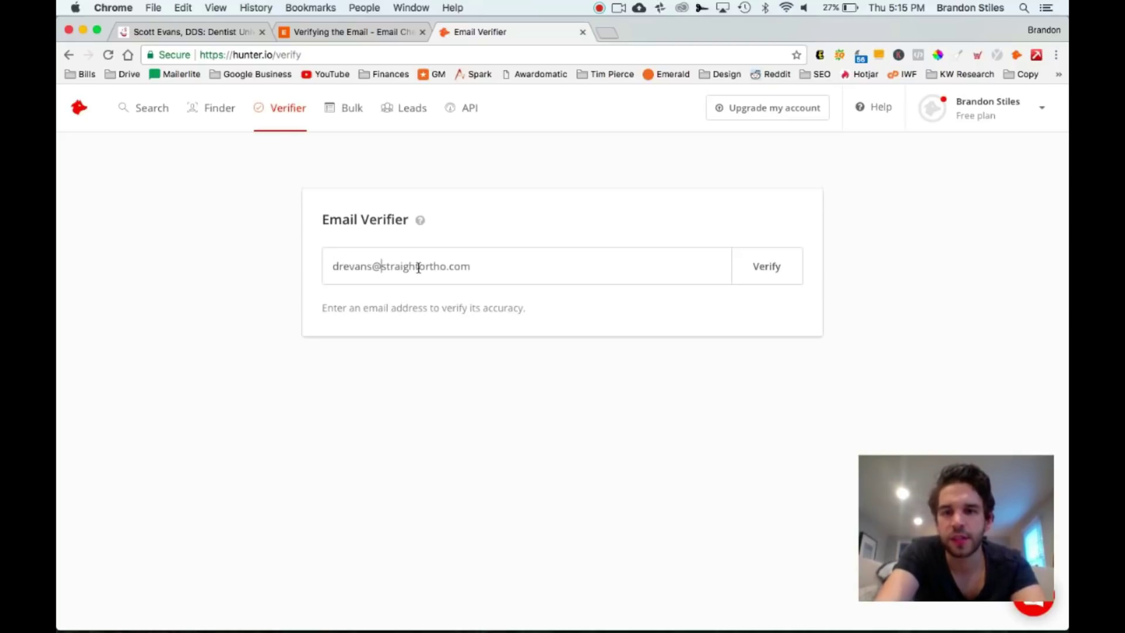
{"action": "left_click", "coordinate": [754, 268]}
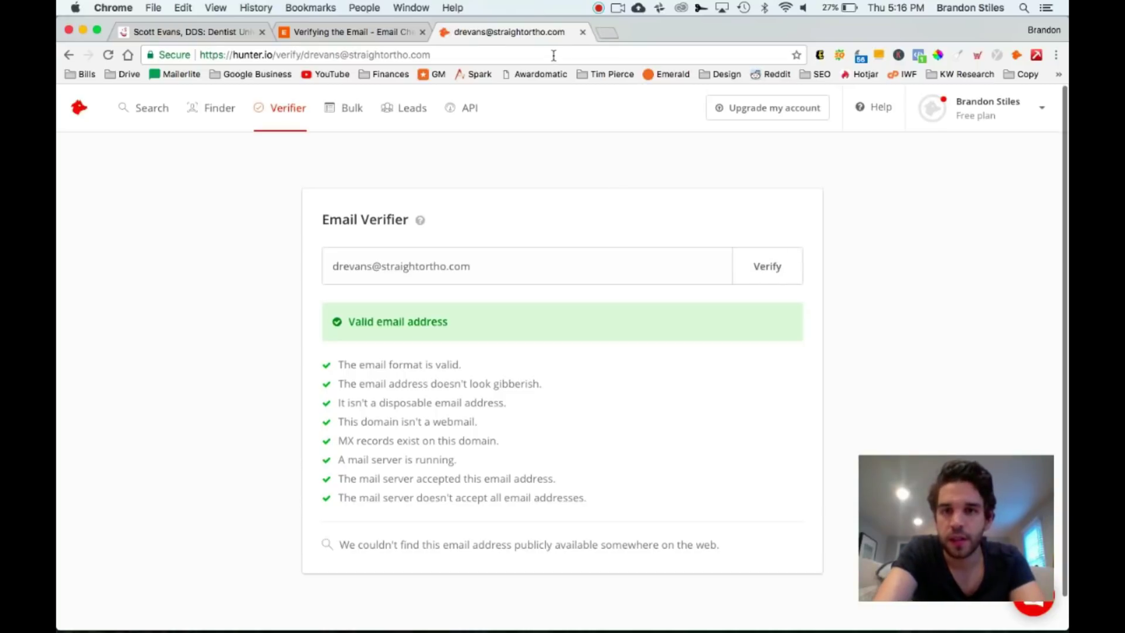
{"action": "left_click", "coordinate": [571, 55]}
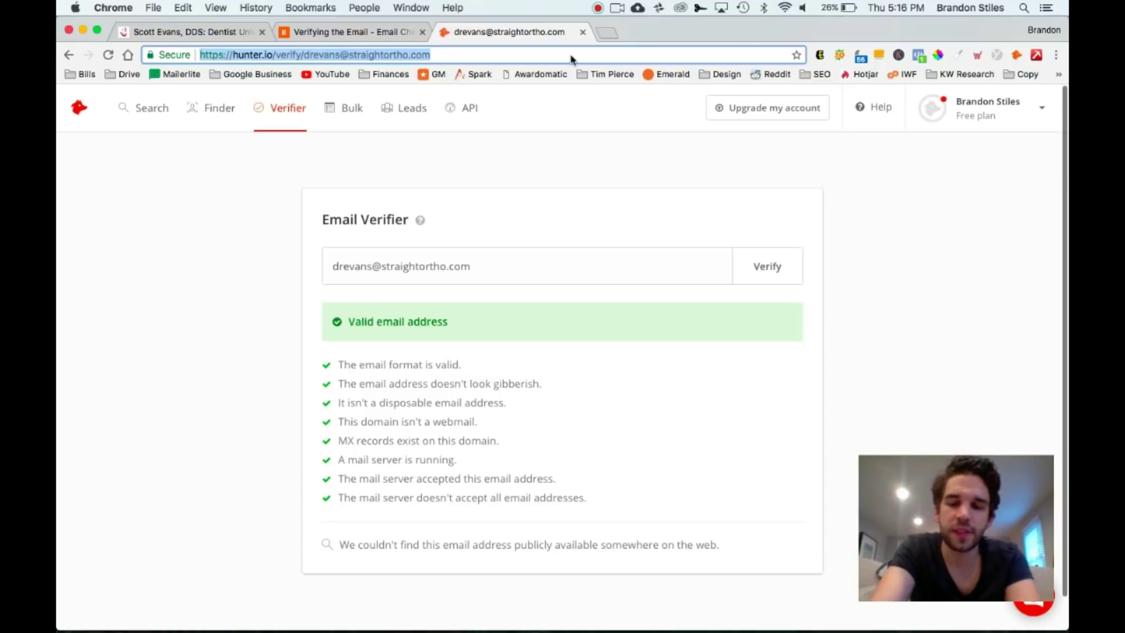
{"action": "type", "text": "orthodontis"}
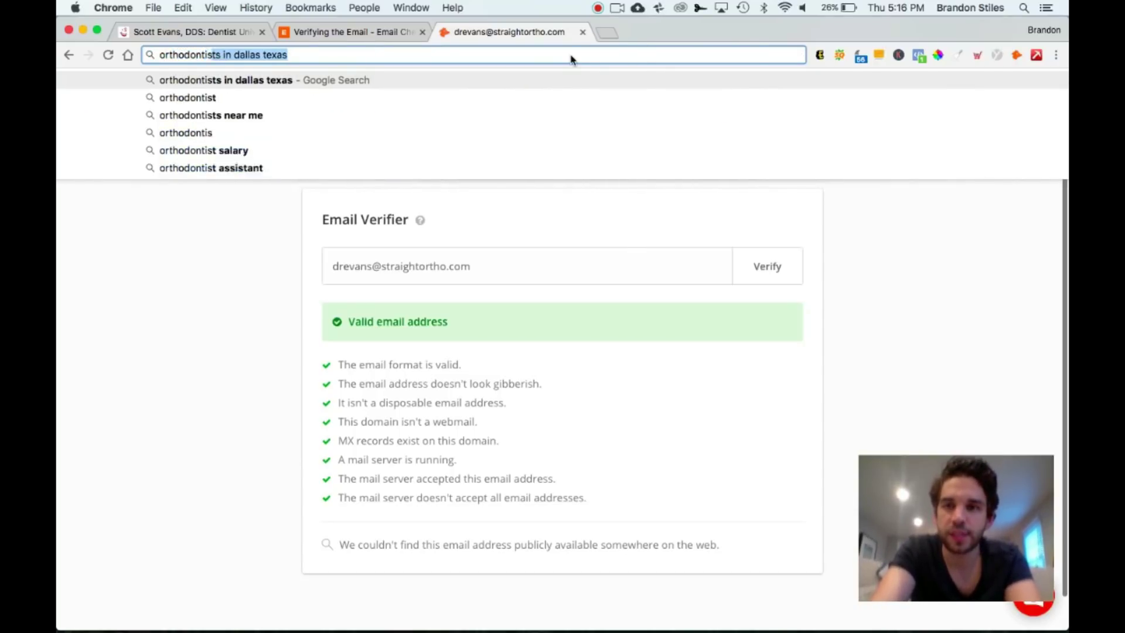
{"action": "type", "text": "ts association"}
{"action": "key", "text": "Return"}
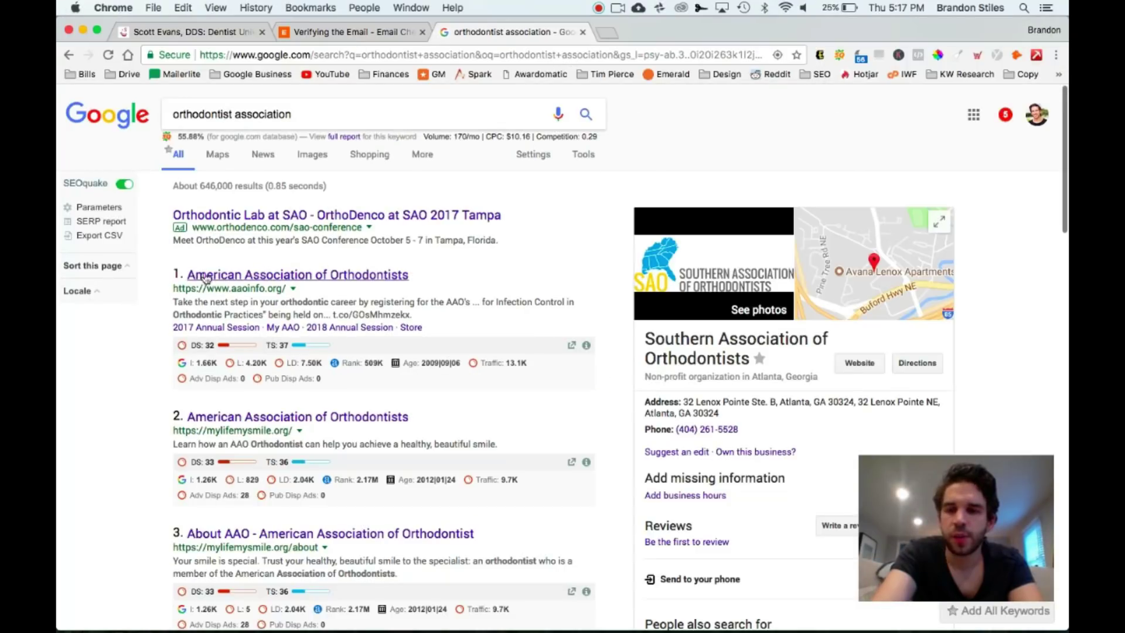
{"action": "left_click_drag", "start_coordinate": [170, 292], "coordinate": [286, 291]}
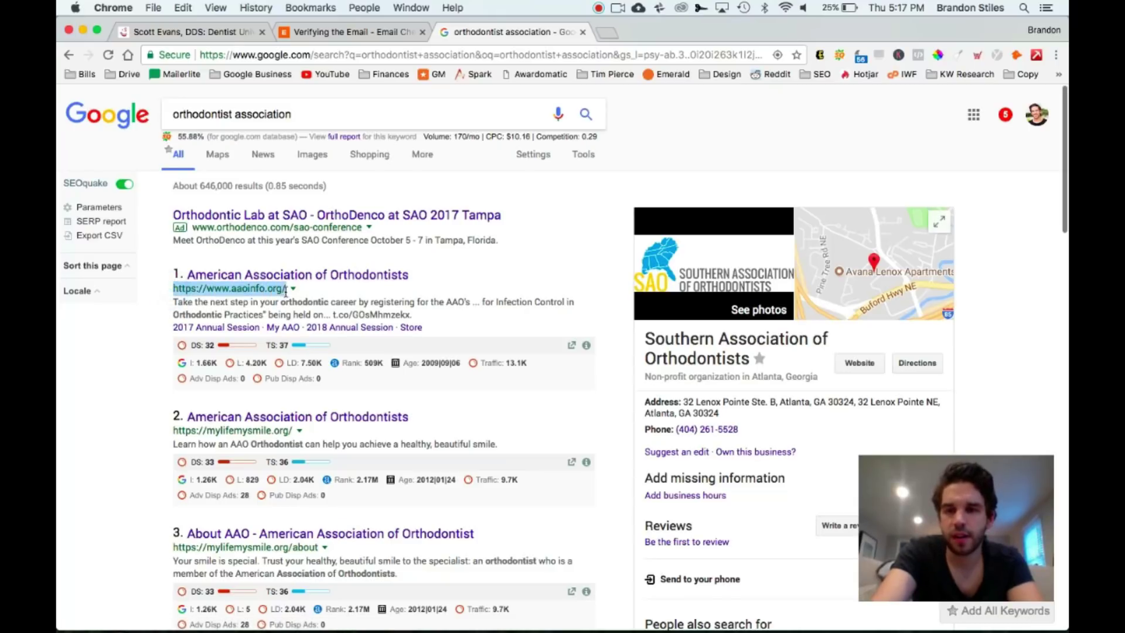
{"action": "left_click", "coordinate": [305, 119]}
{"action": "key", "text": "super+v"}
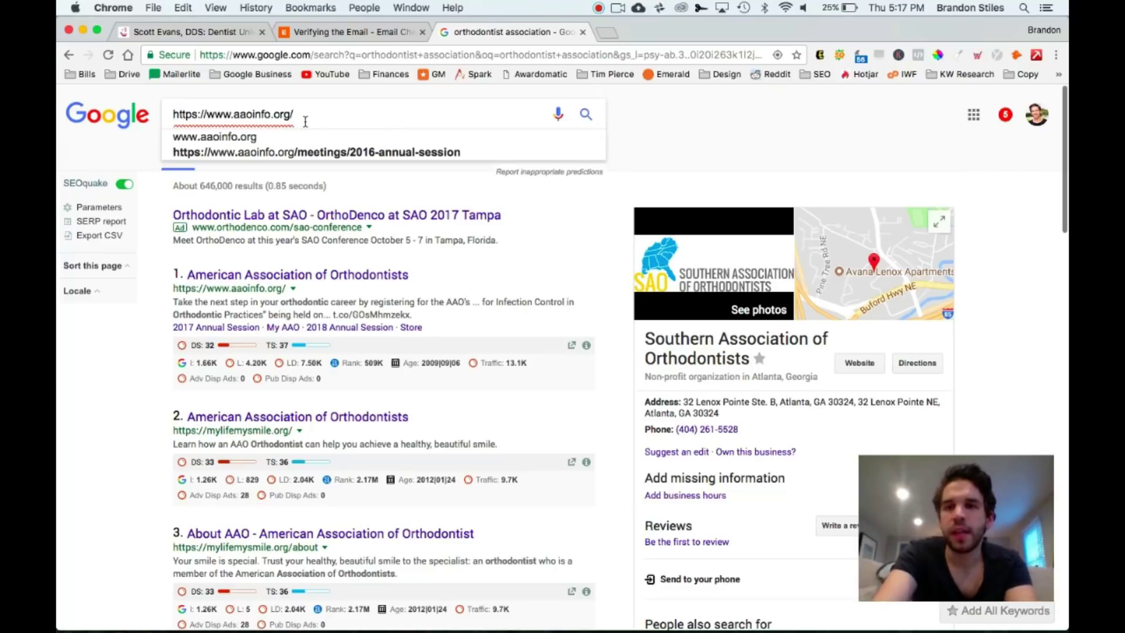
{"action": "key", "text": "super+Left"}
{"action": "type", "text": "site:"}
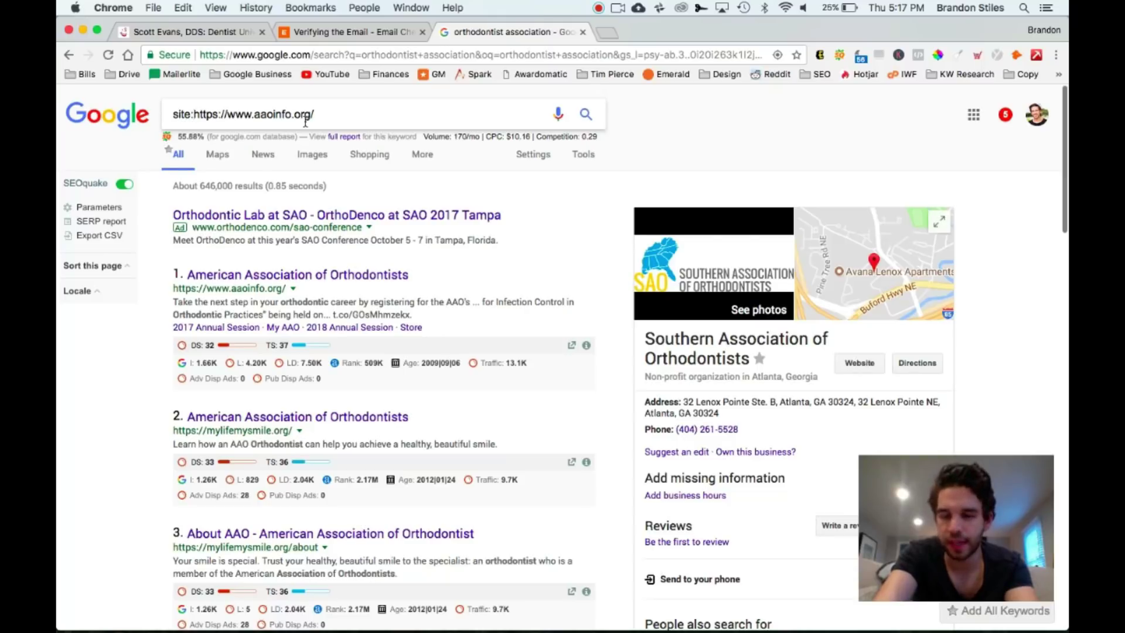
{"action": "left_click", "coordinate": [358, 110]}
{"action": "type", "text": "\""}
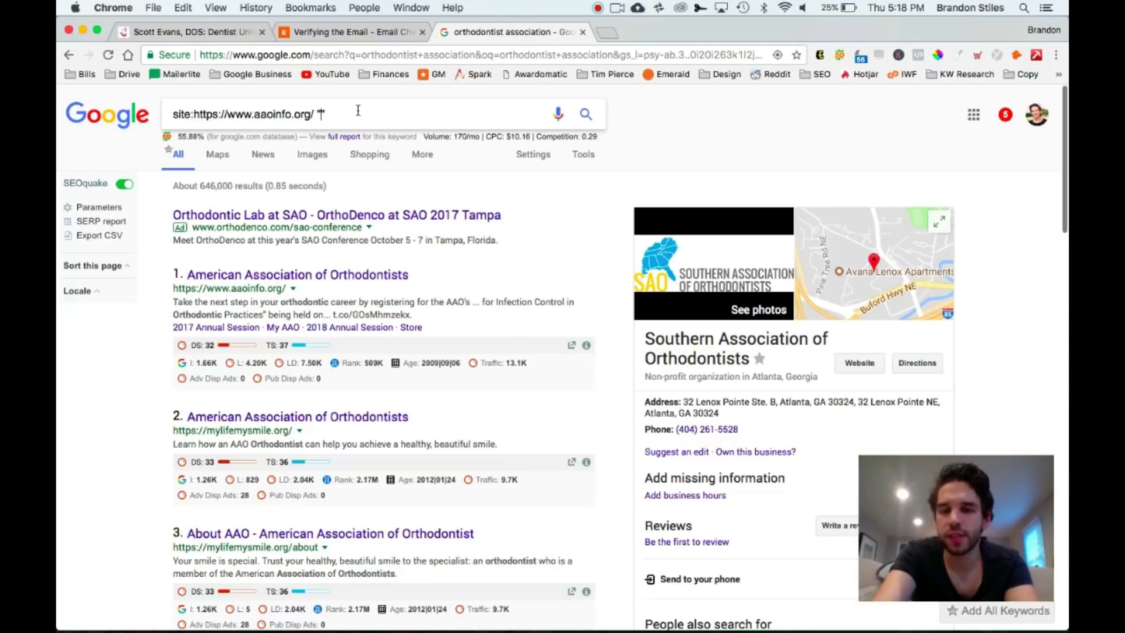
{"action": "type", "text": "@"}
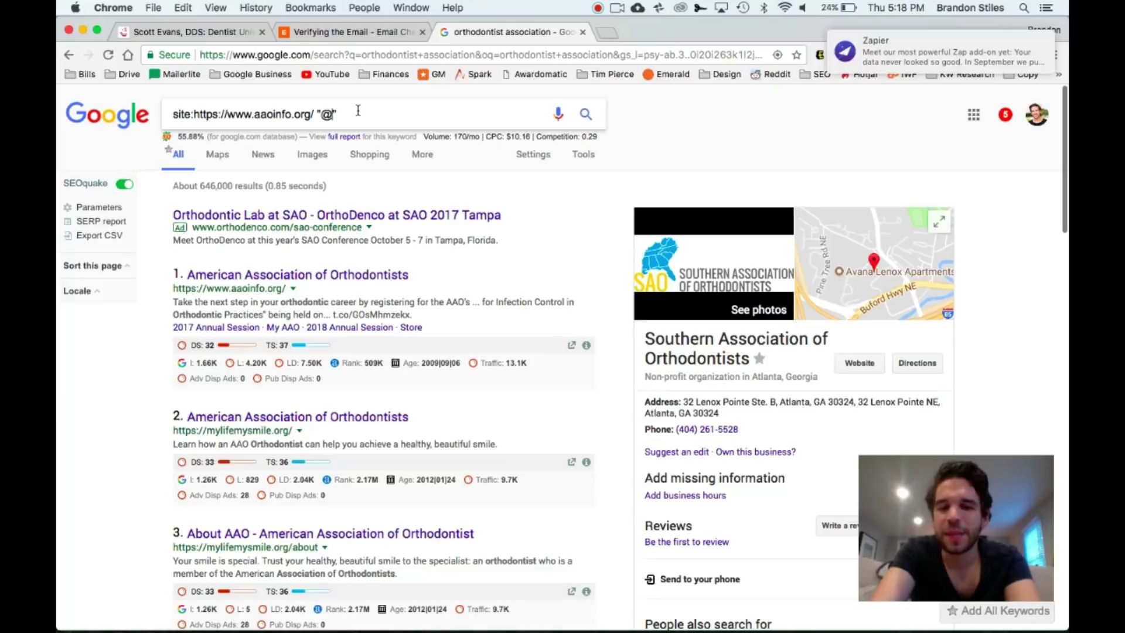
{"action": "type", "text": "yahoo.c"}
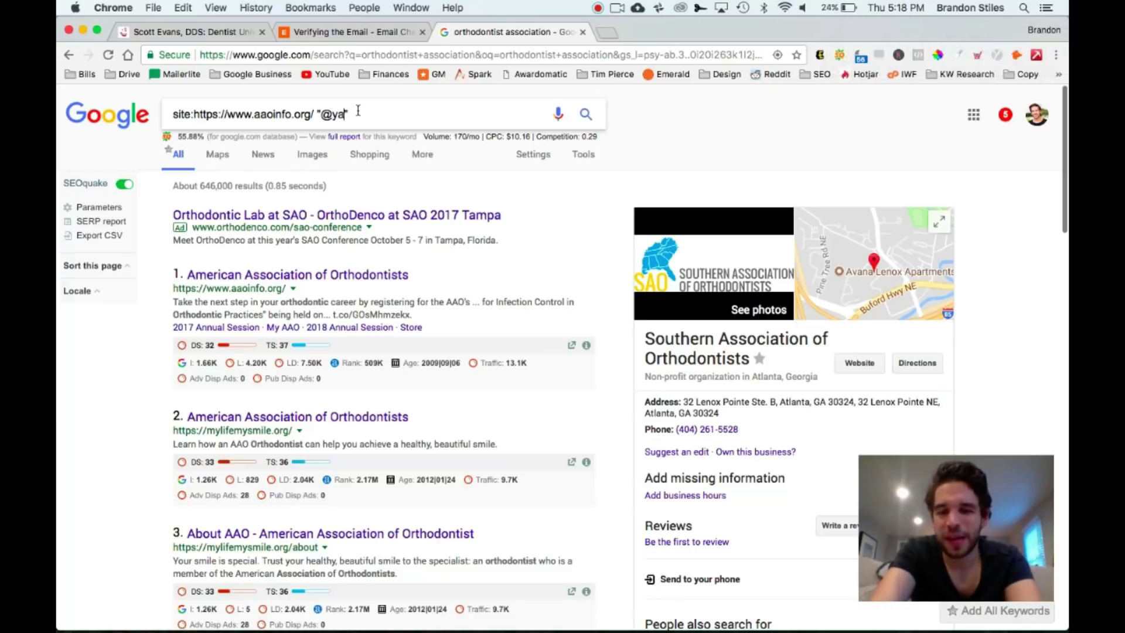
{"action": "type", "text": "om"}
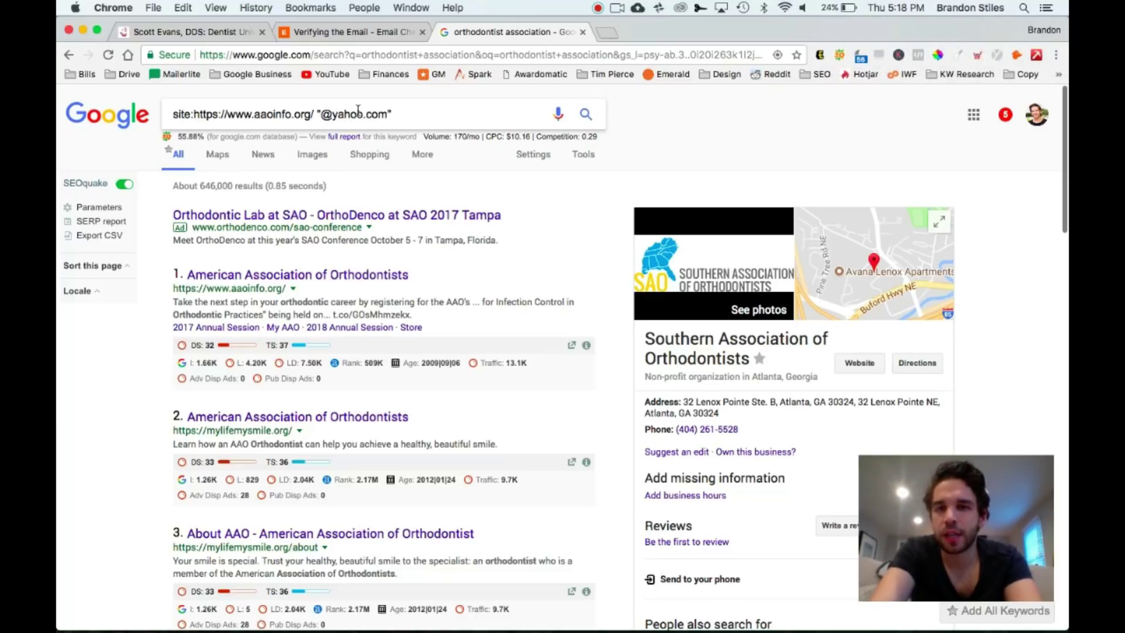
{"action": "key", "text": "Return"}
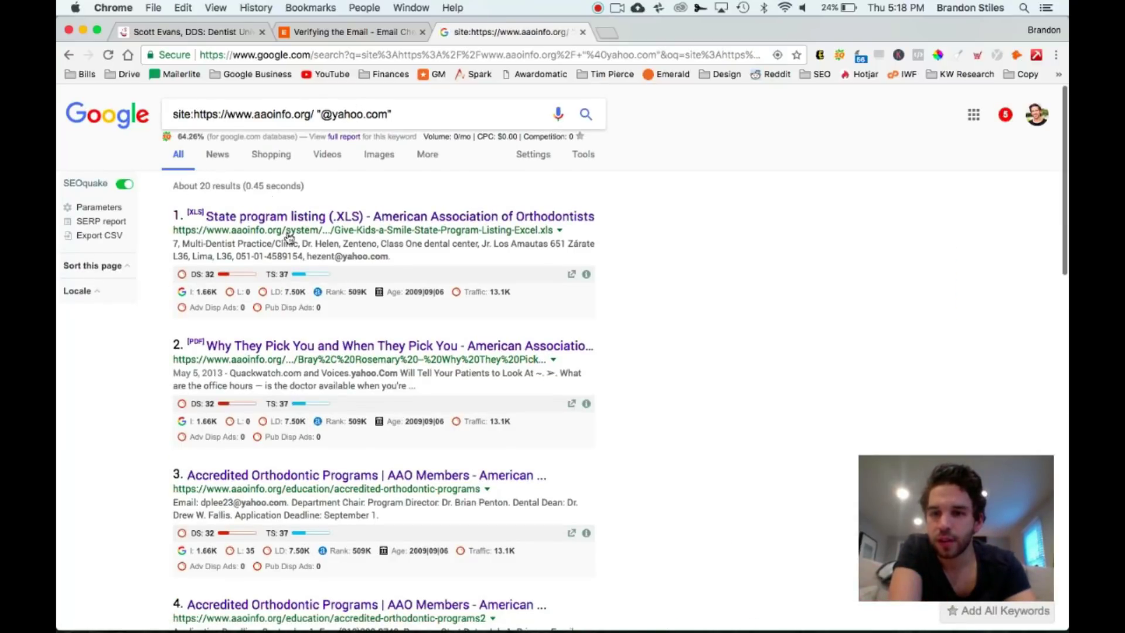
{"action": "scroll", "coordinate": [354, 376], "scroll_direction": "down", "scroll_amount": 2}
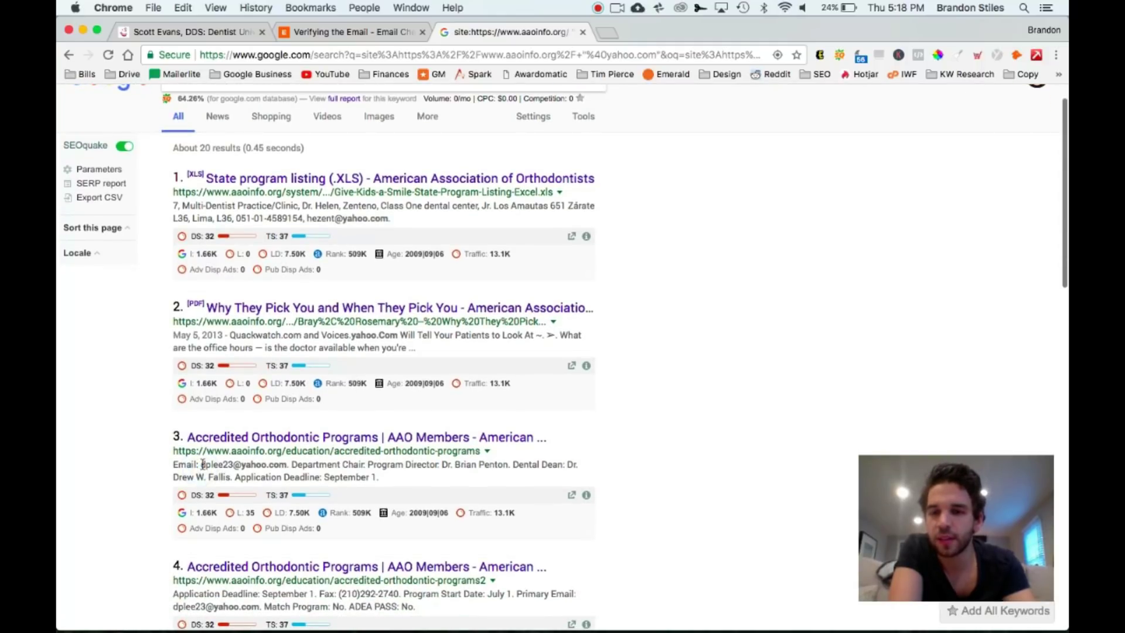
{"action": "left_click_drag", "start_coordinate": [201, 465], "coordinate": [287, 463]}
{"action": "scroll", "coordinate": [284, 463], "scroll_direction": "down", "scroll_amount": 5}
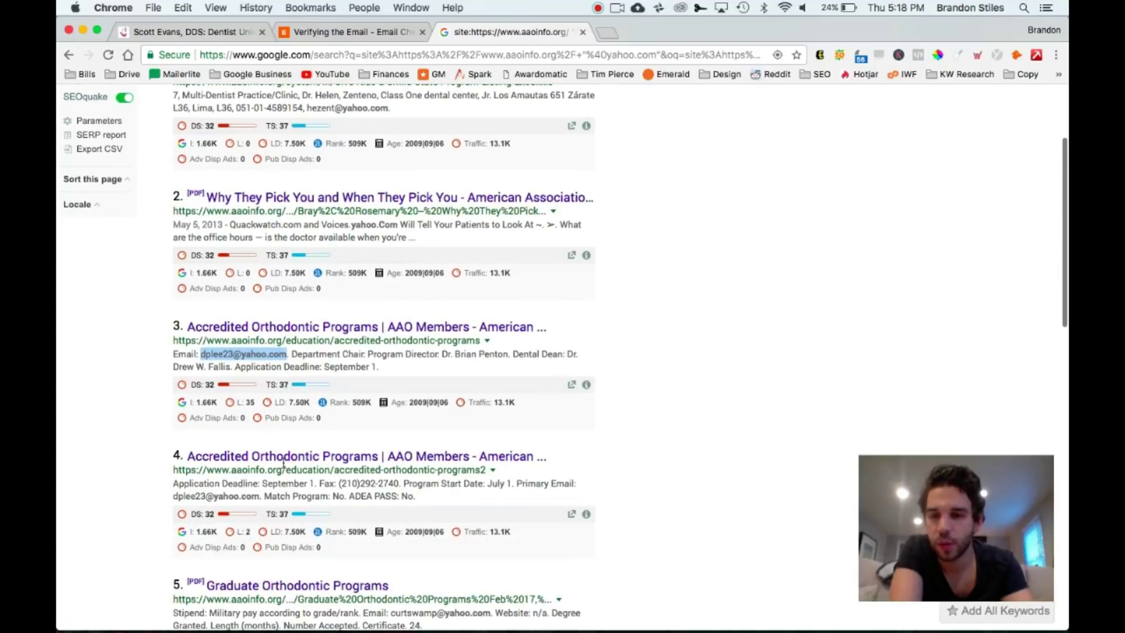
{"action": "scroll", "coordinate": [215, 450], "scroll_direction": "down", "scroll_amount": 7}
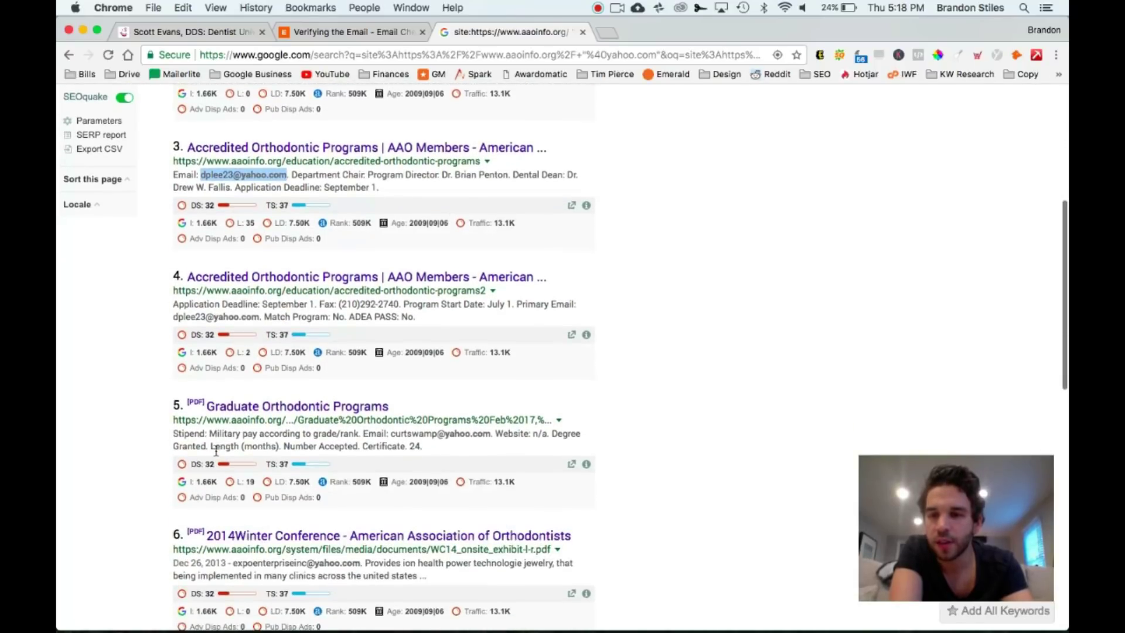
{"action": "scroll", "coordinate": [216, 450], "scroll_direction": "down", "scroll_amount": 10}
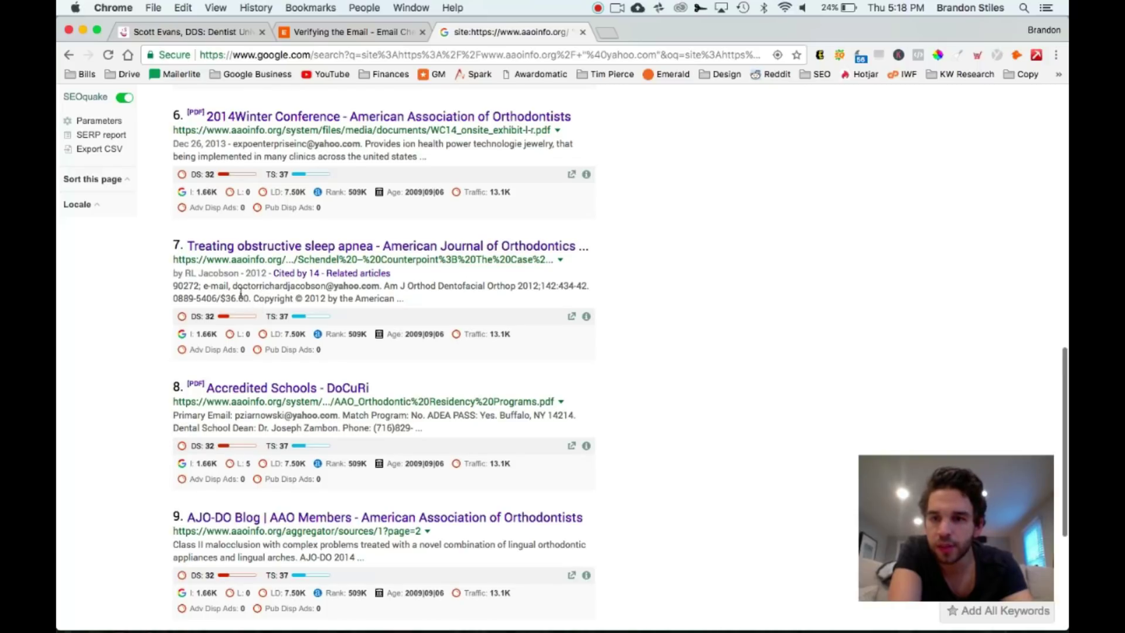
{"action": "scroll", "coordinate": [241, 289], "scroll_direction": "down", "scroll_amount": 8}
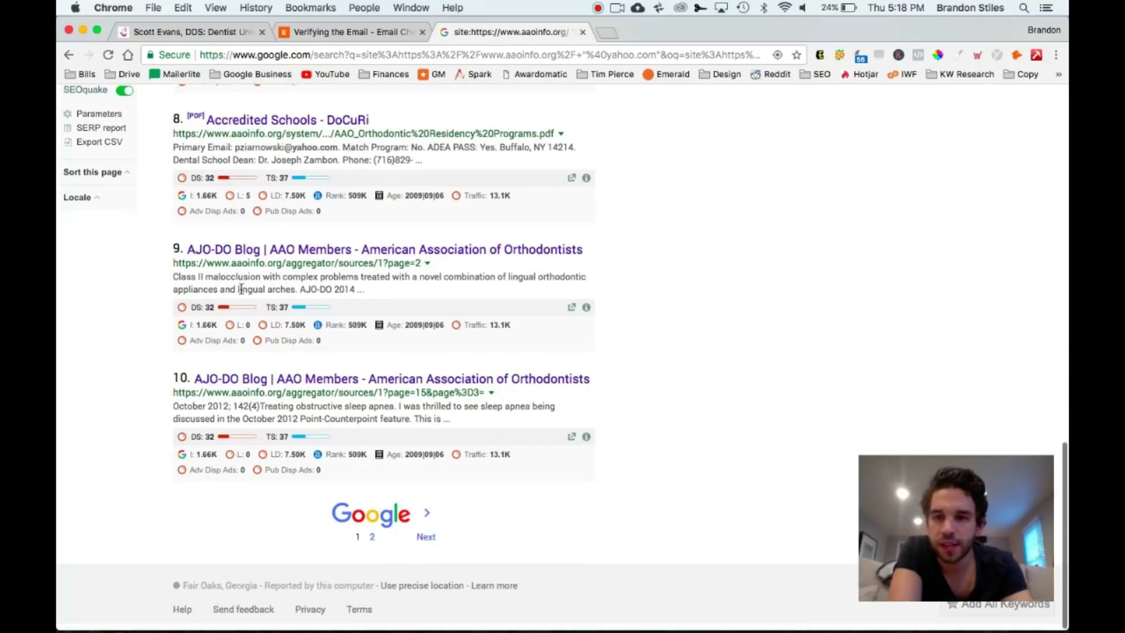
{"action": "scroll", "coordinate": [241, 289], "scroll_direction": "up", "scroll_amount": 20}
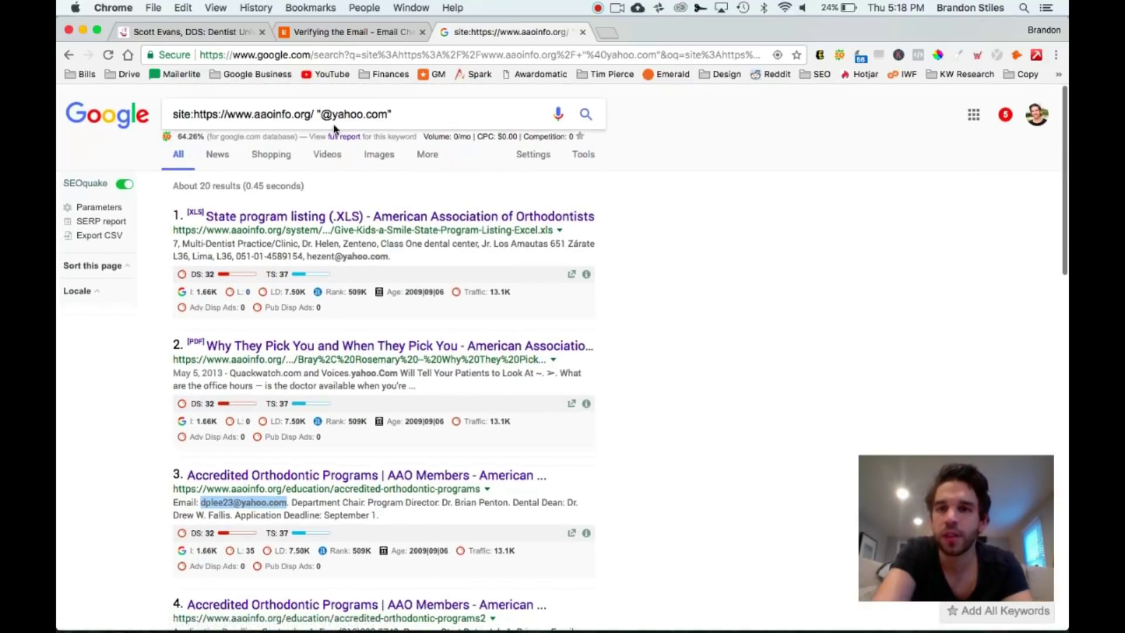
Replace yahoo with gmail in the query and scan the roughly 42 aaoinfo.org results
{"action": "double_click", "coordinate": [342, 112]}
{"action": "type", "text": "gmail"}
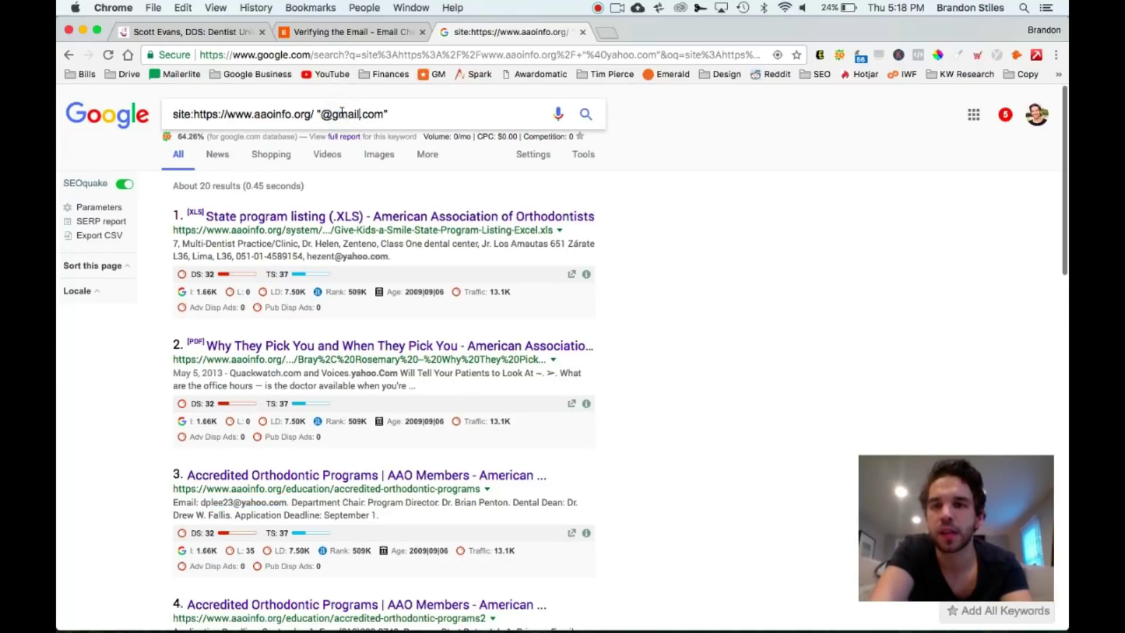
{"action": "key", "text": "Return"}
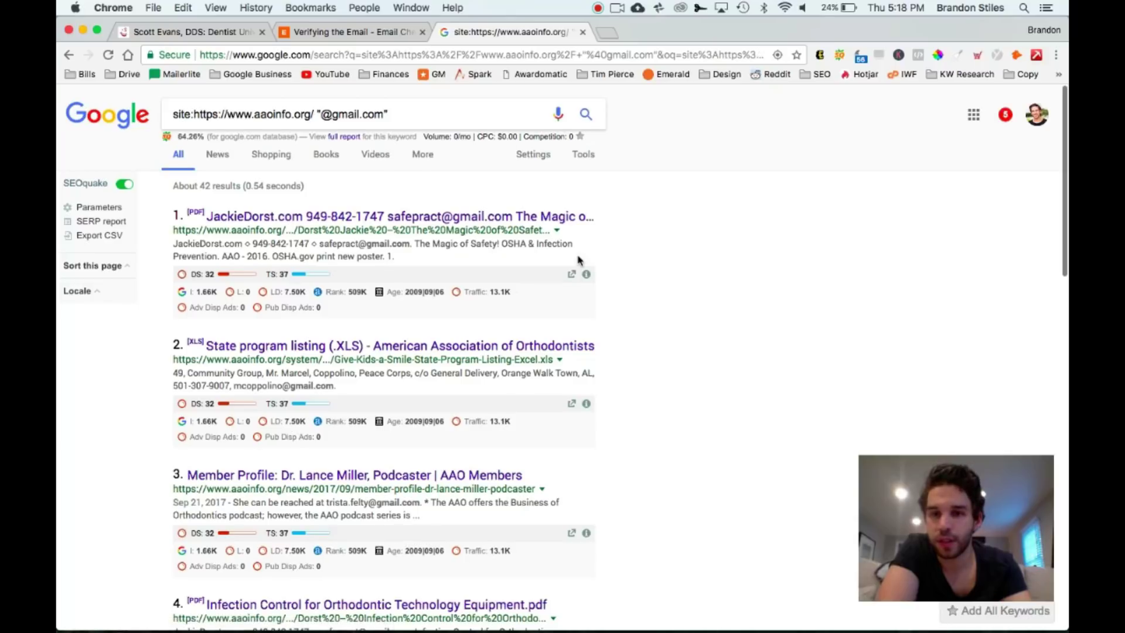
{"action": "scroll", "coordinate": [578, 259], "scroll_direction": "down", "scroll_amount": 2}
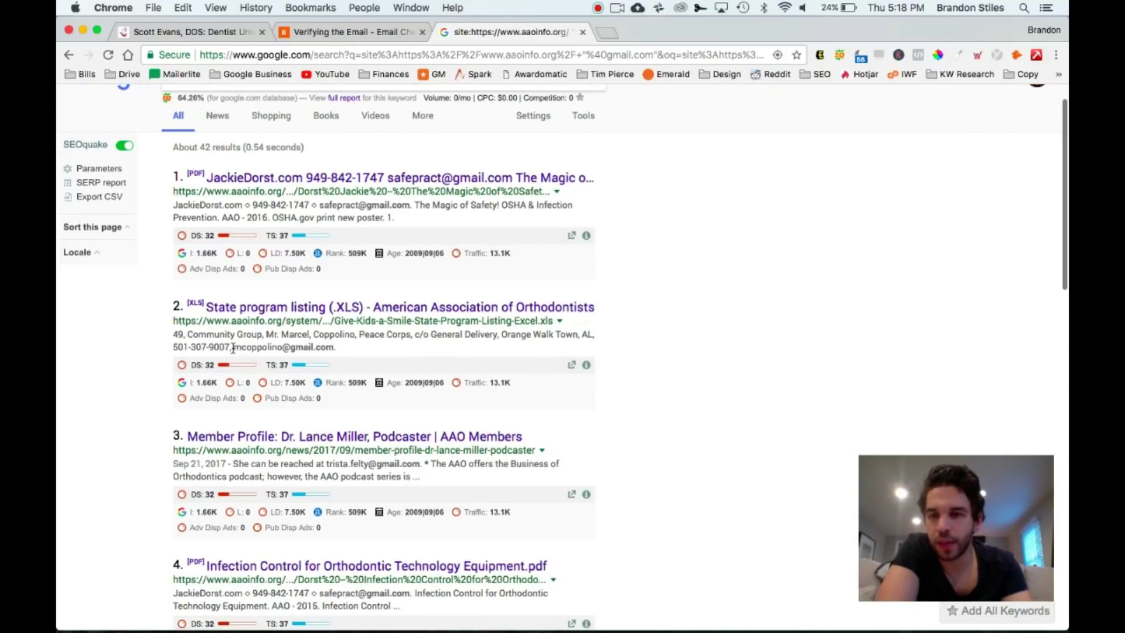
{"action": "left_click_drag", "start_coordinate": [234, 349], "coordinate": [338, 354]}
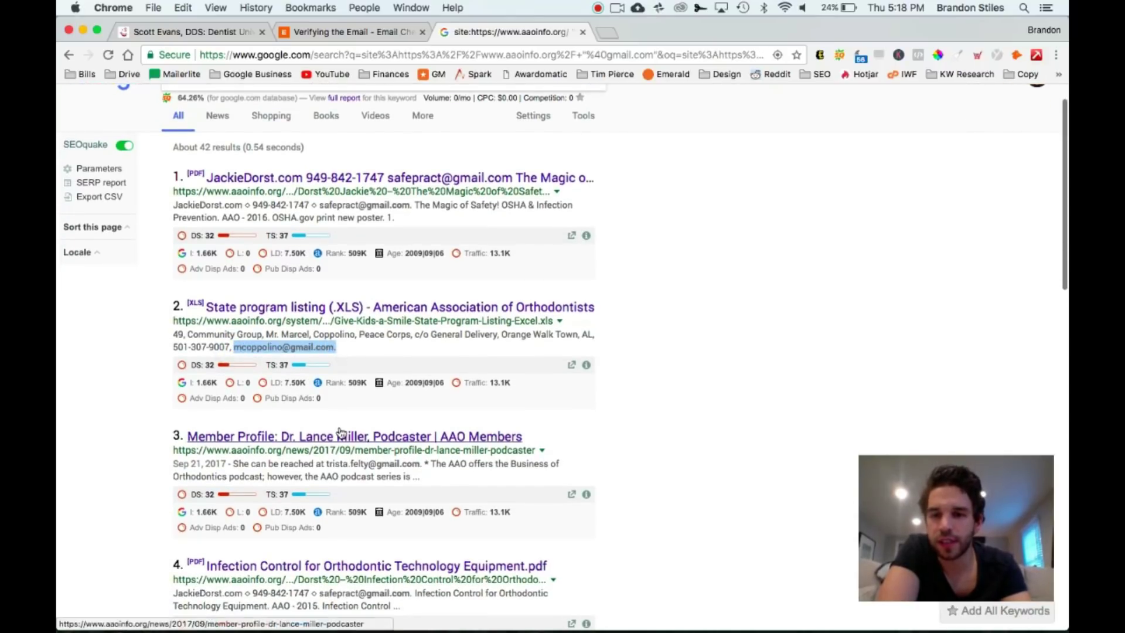
{"action": "scroll", "coordinate": [341, 434], "scroll_direction": "down", "scroll_amount": 4}
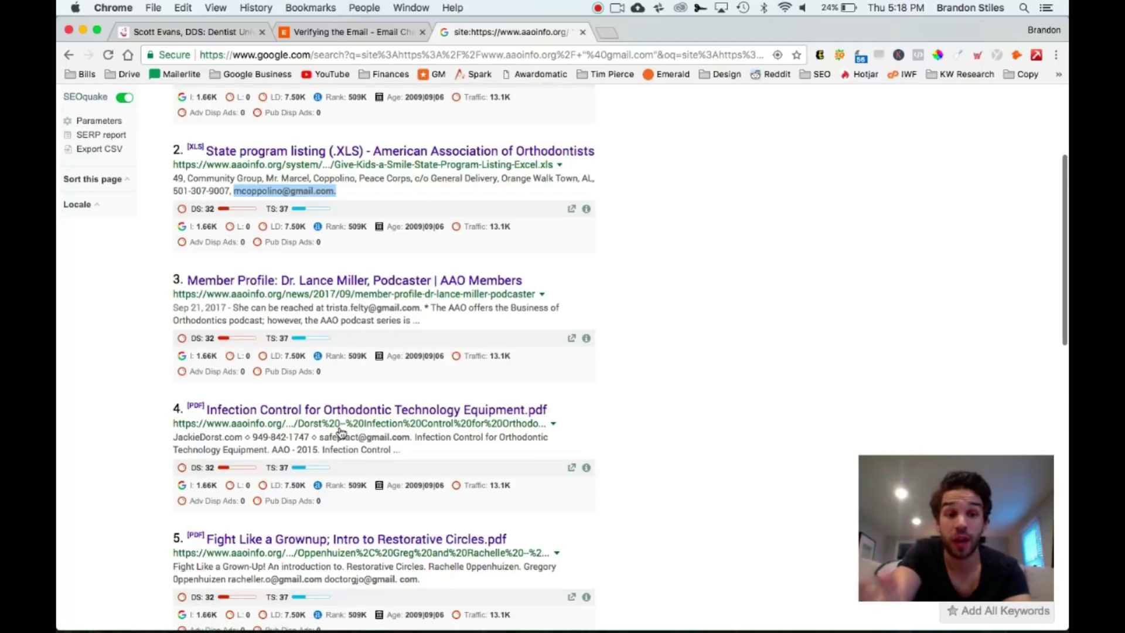
{"action": "scroll", "coordinate": [341, 434], "scroll_direction": "up", "scroll_amount": 5}
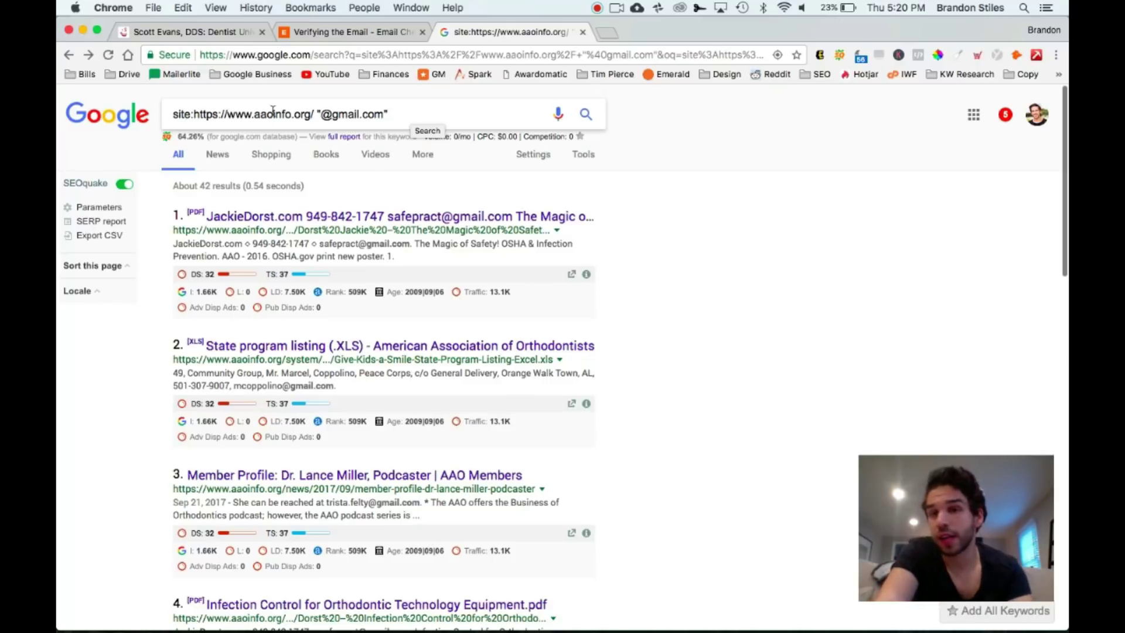
{"action": "triple_click", "coordinate": [351, 112]}
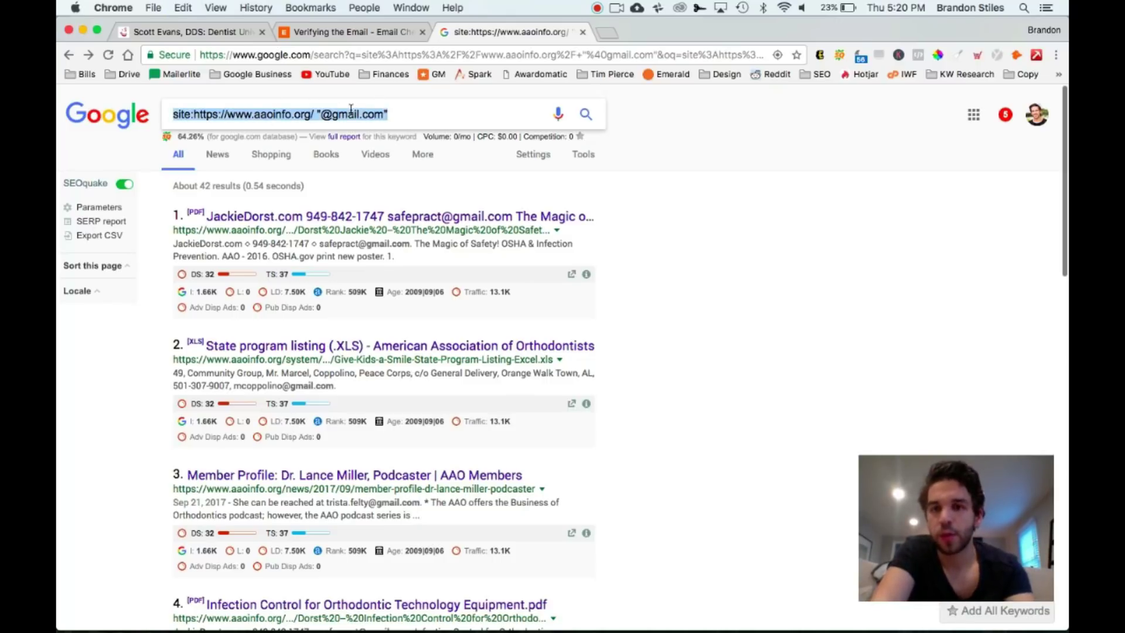
Search Google for 'general contractors association'
{"action": "type", "text": "general c"}
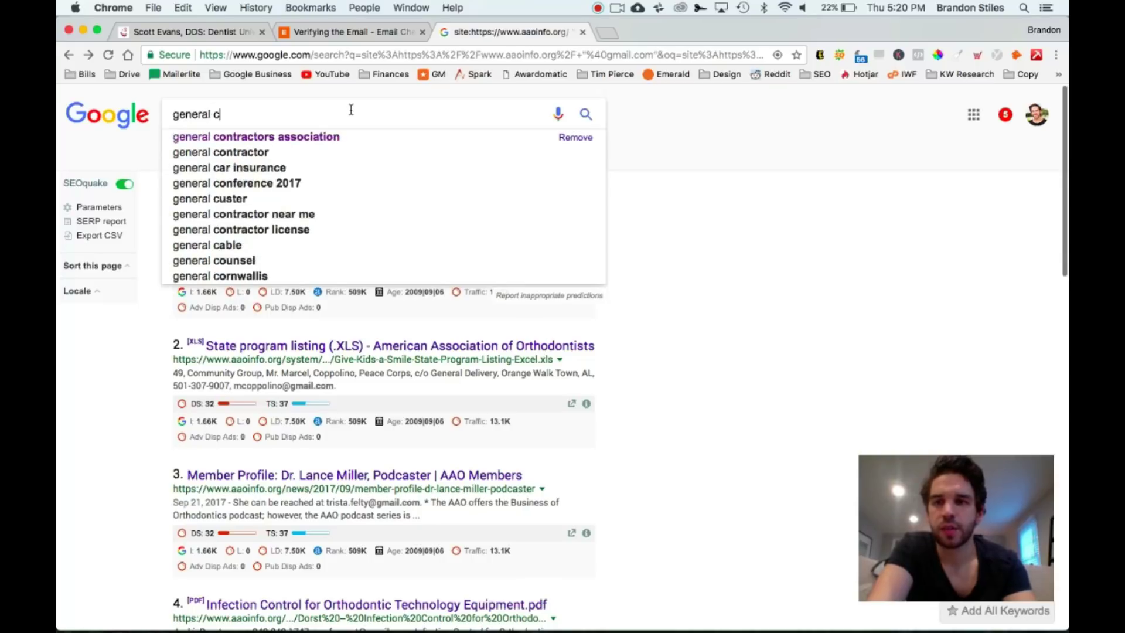
{"action": "key", "text": "Down"}
{"action": "key", "text": "Return"}
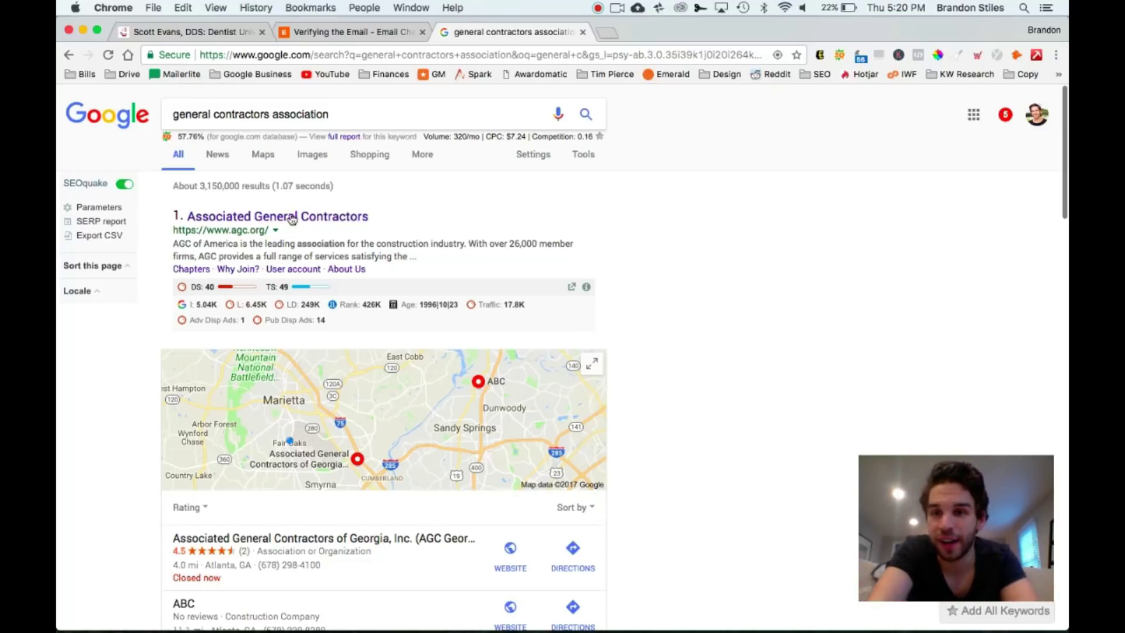
{"action": "left_click_drag", "start_coordinate": [267, 230], "coordinate": [174, 231]}
{"action": "key", "text": "super+c"}
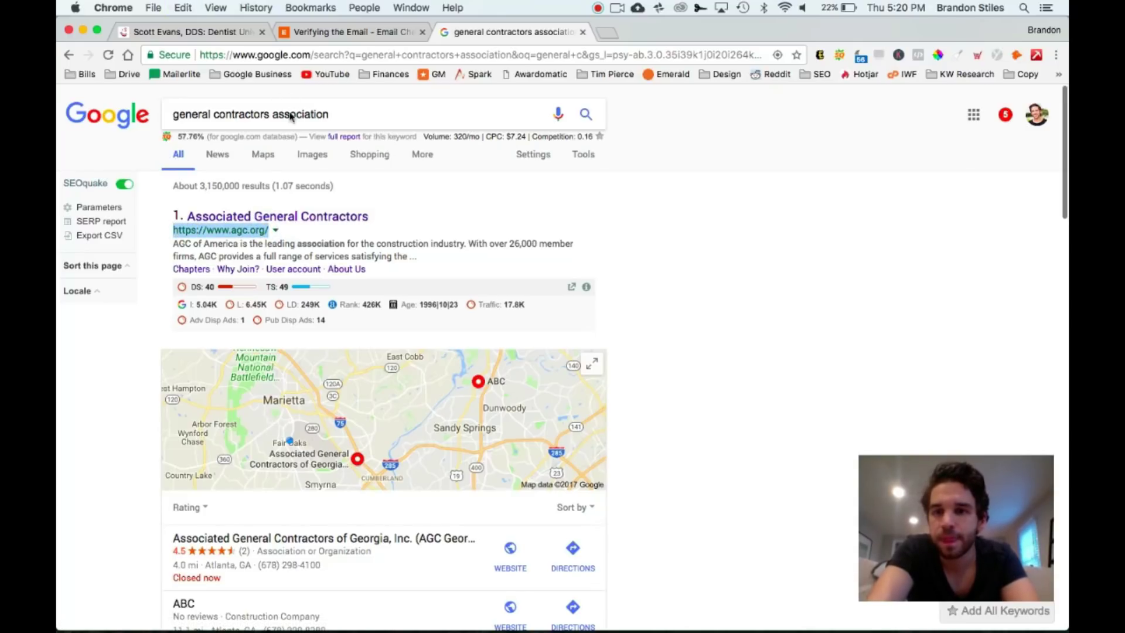
{"action": "left_click", "coordinate": [293, 112]}
{"action": "key", "text": "super+a"}
{"action": "type", "text": "site:"}
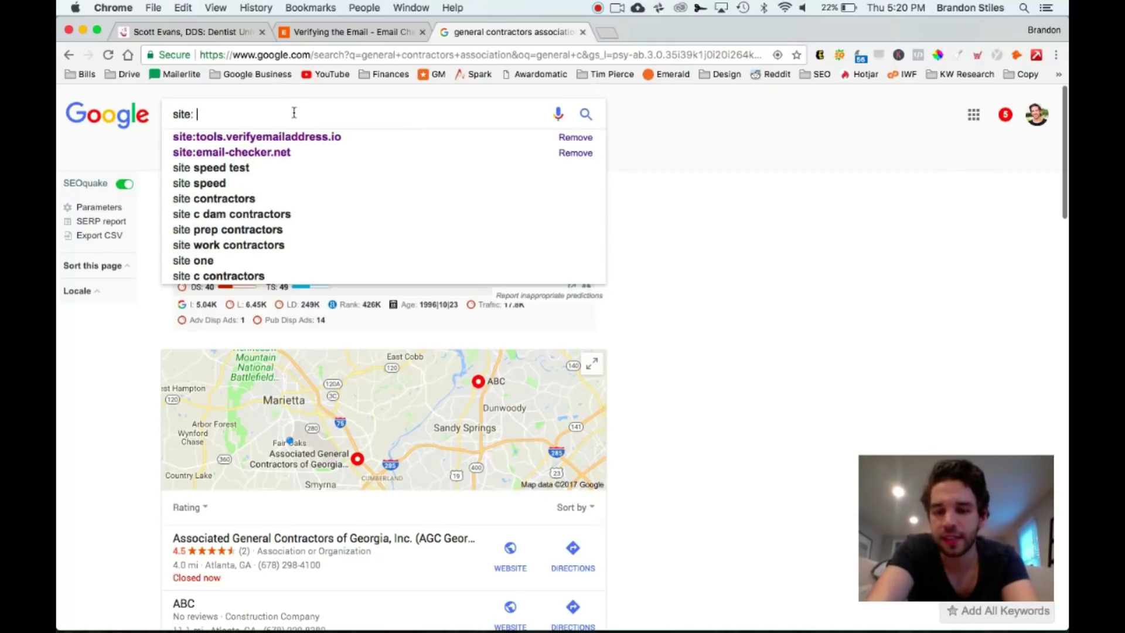
{"action": "key", "text": "super+v"}
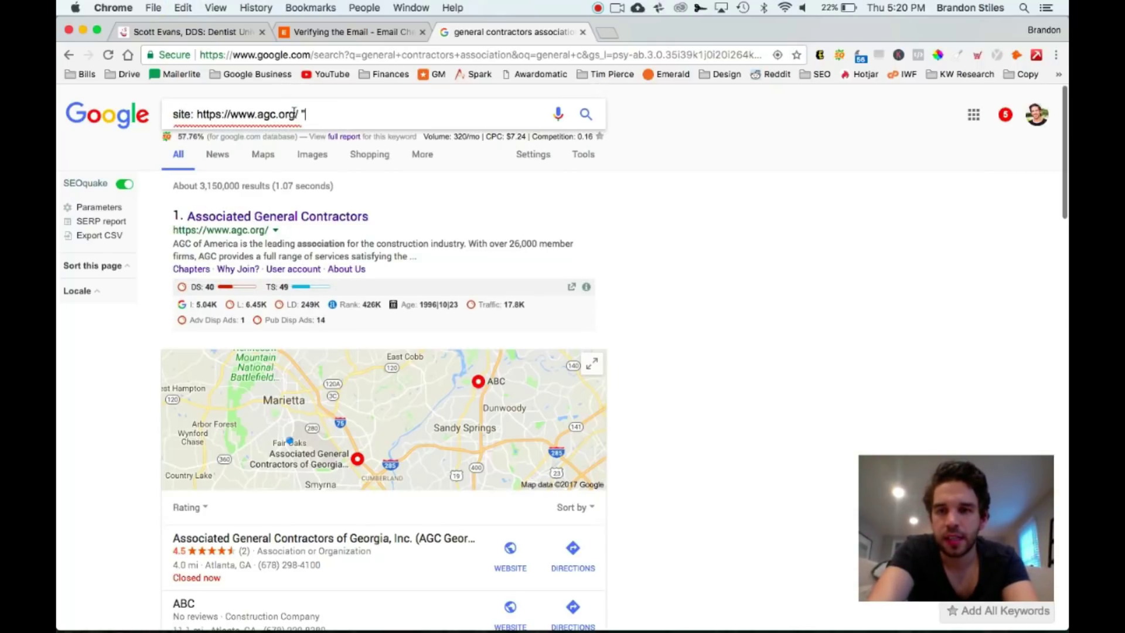
{"action": "type", "text": "\"\""}
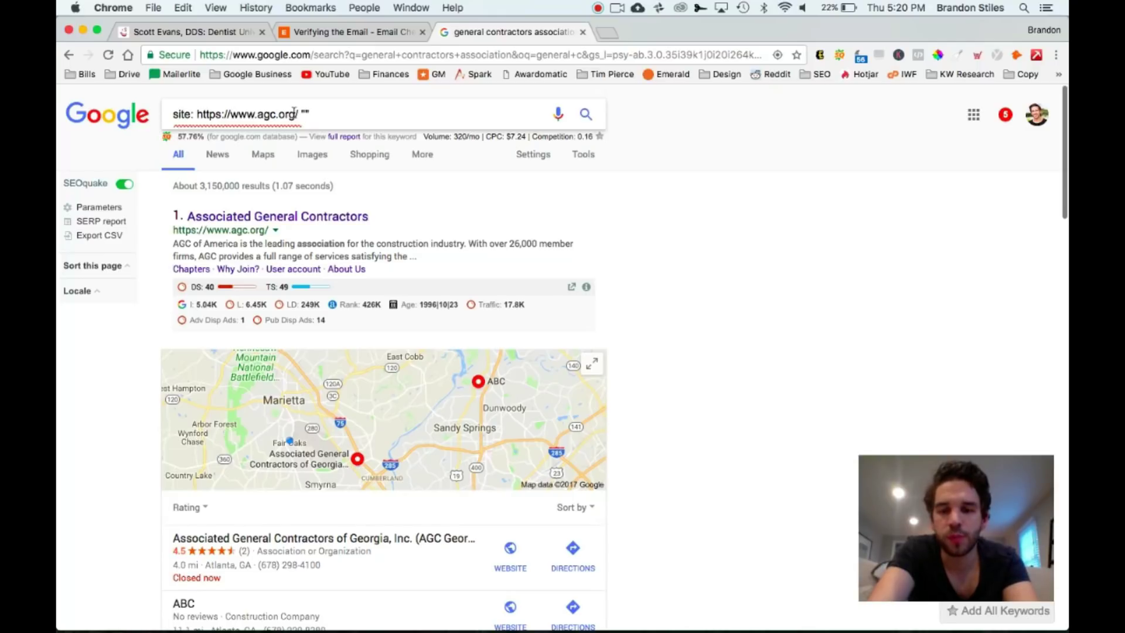
{"action": "type", "text": "@gmail.com"}
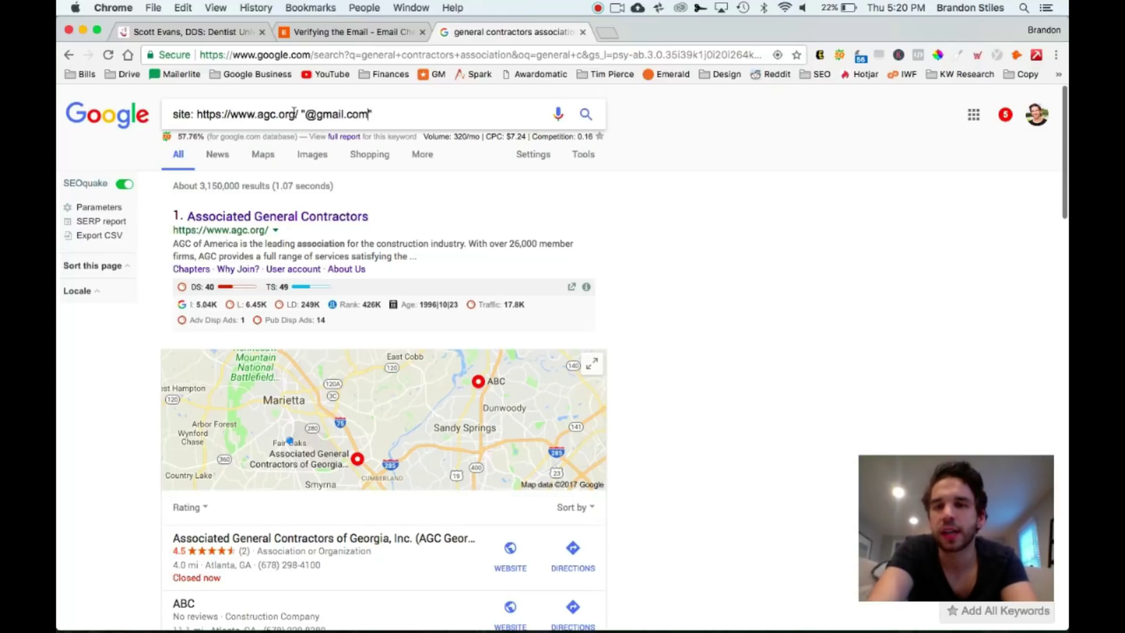
{"action": "key", "text": "Return"}
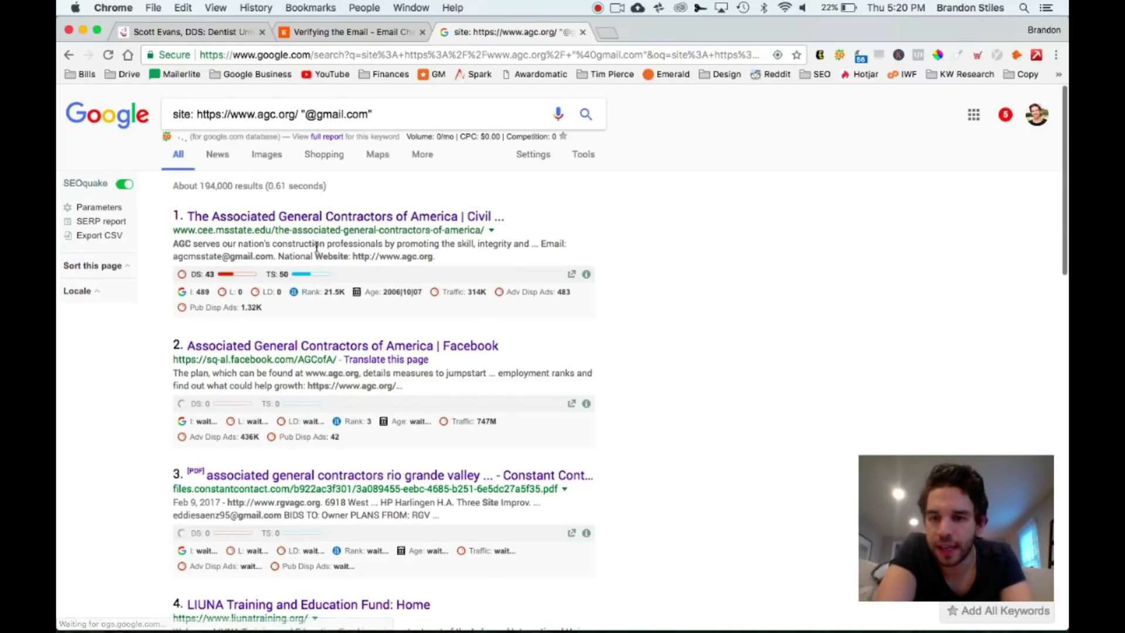
Scroll the agc.org Gmail results down to the RGV-AGC contractor members listing, then switch to the Dashboard
{"action": "scroll", "coordinate": [323, 296], "scroll_direction": "down", "scroll_amount": 2}
{"action": "scroll", "coordinate": [321, 295], "scroll_direction": "down", "scroll_amount": 5}
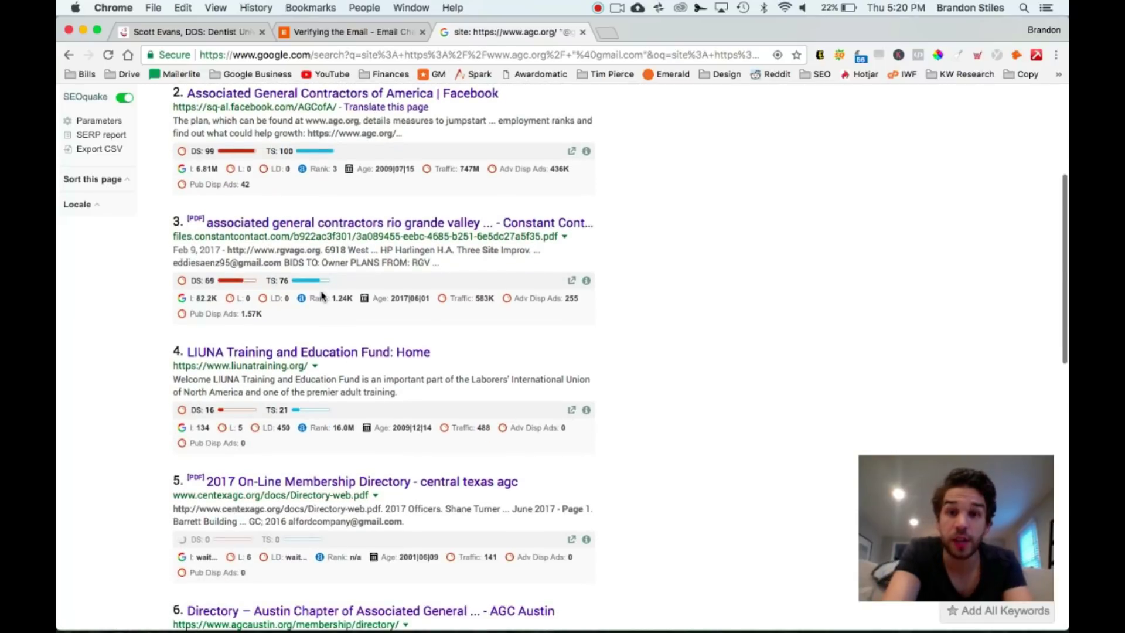
{"action": "scroll", "coordinate": [321, 296], "scroll_direction": "down", "scroll_amount": 3}
{"action": "scroll", "coordinate": [321, 296], "scroll_direction": "down", "scroll_amount": 1}
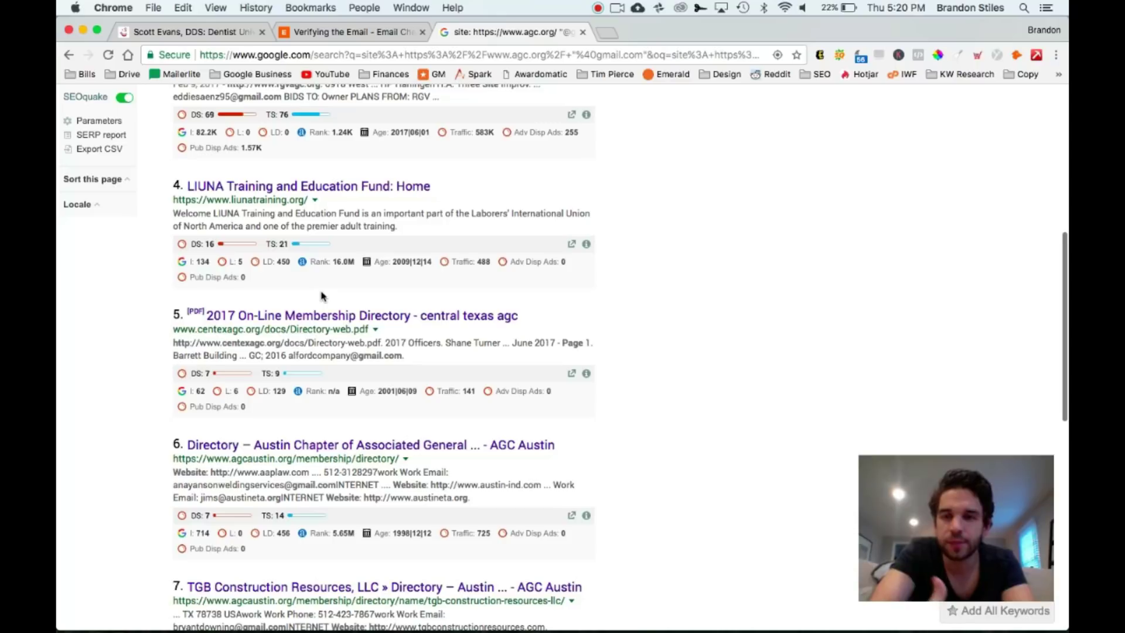
{"action": "scroll", "coordinate": [321, 296], "scroll_direction": "down", "scroll_amount": 2}
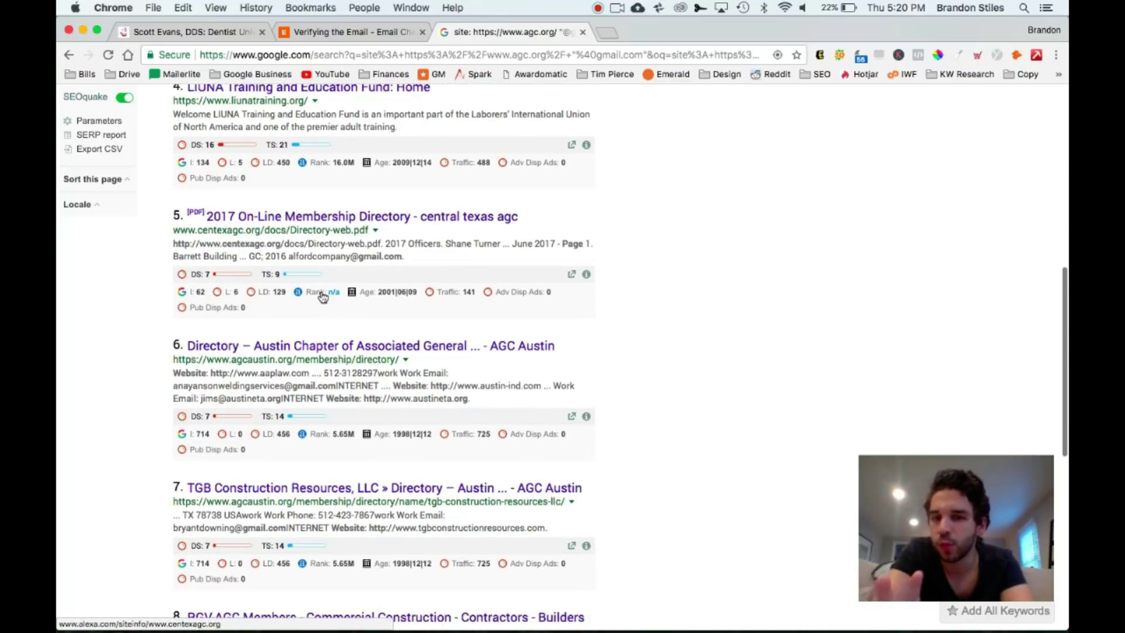
{"action": "scroll", "coordinate": [321, 296], "scroll_direction": "down", "scroll_amount": 6}
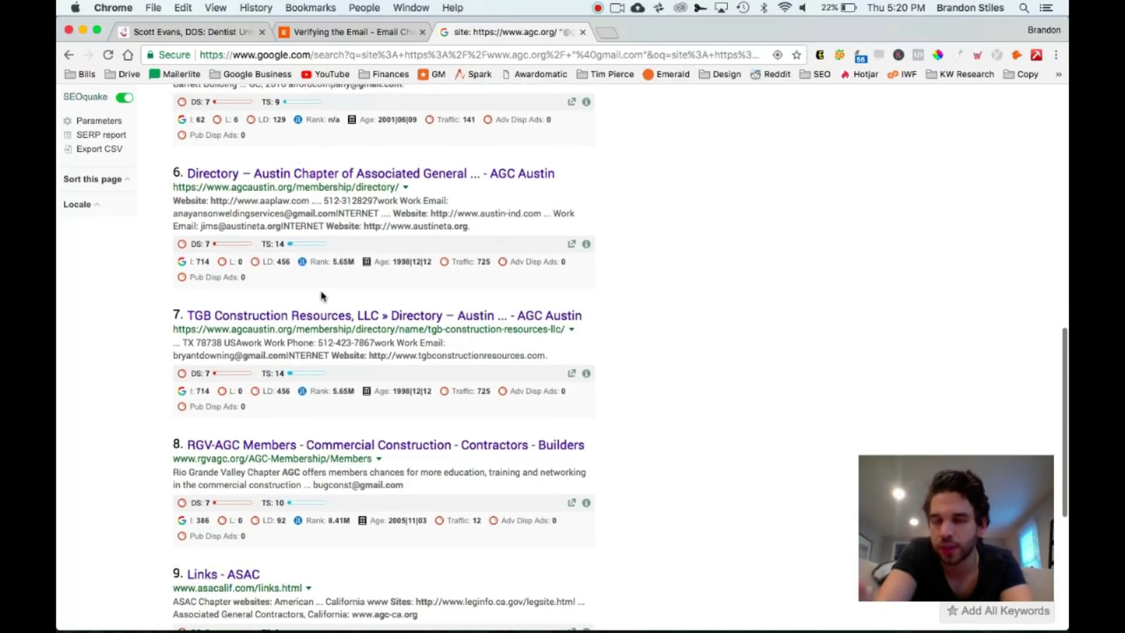
{"action": "scroll", "coordinate": [321, 296], "scroll_direction": "down", "scroll_amount": 1}
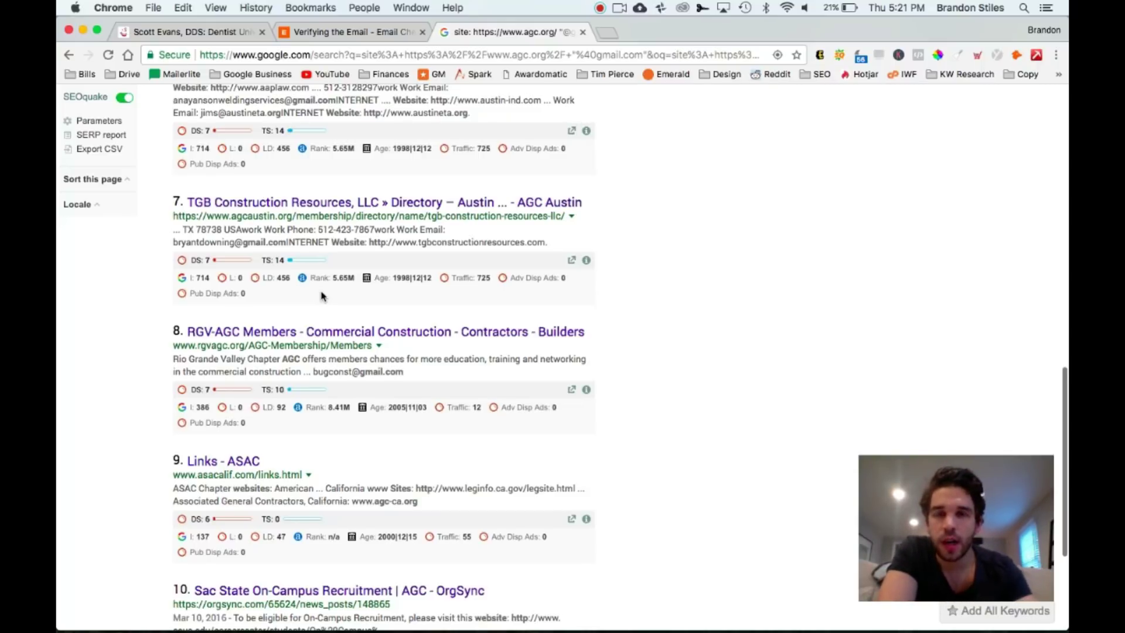
{"action": "key", "text": "ctrl+Left"}
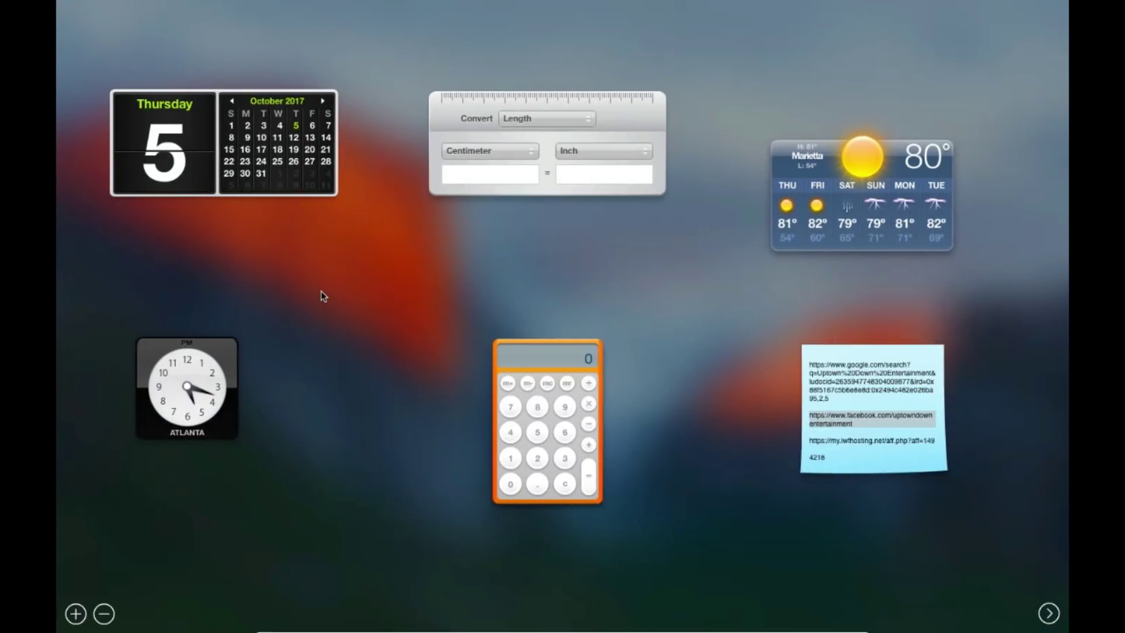
Open and close Launchpad, then leave the Dashboard to return to the Chrome search results
{"action": "key", "text": "F4"}
{"action": "scroll", "coordinate": [589, 307], "scroll_direction": "right", "scroll_amount": 5}
{"action": "scroll", "coordinate": [589, 307], "scroll_direction": "left", "scroll_amount": 5}
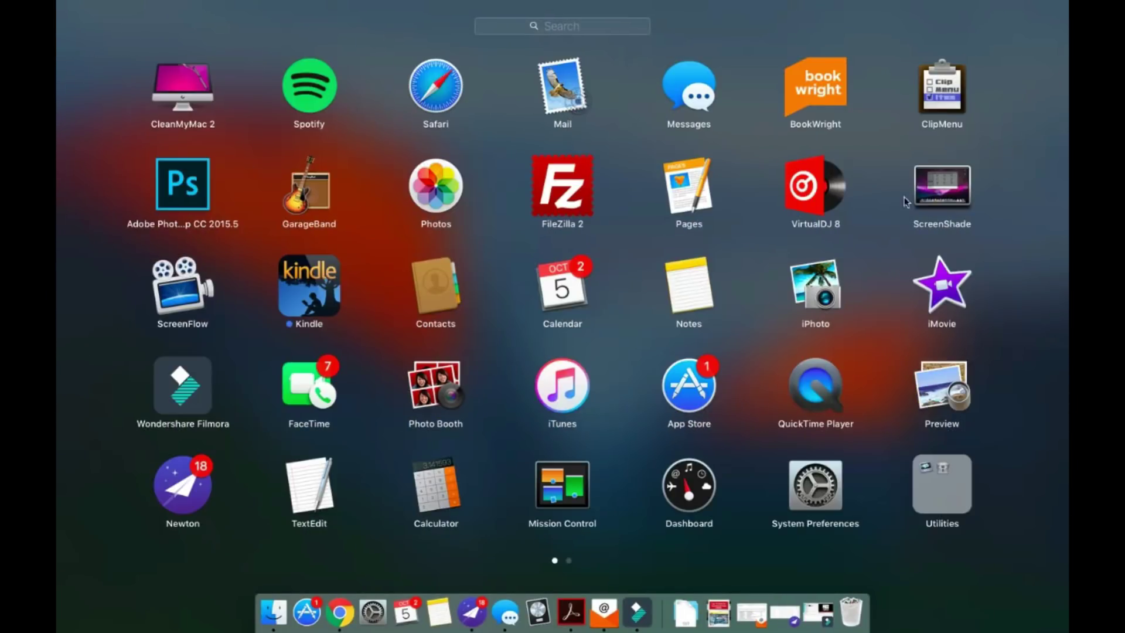
{"action": "key", "text": "Escape"}
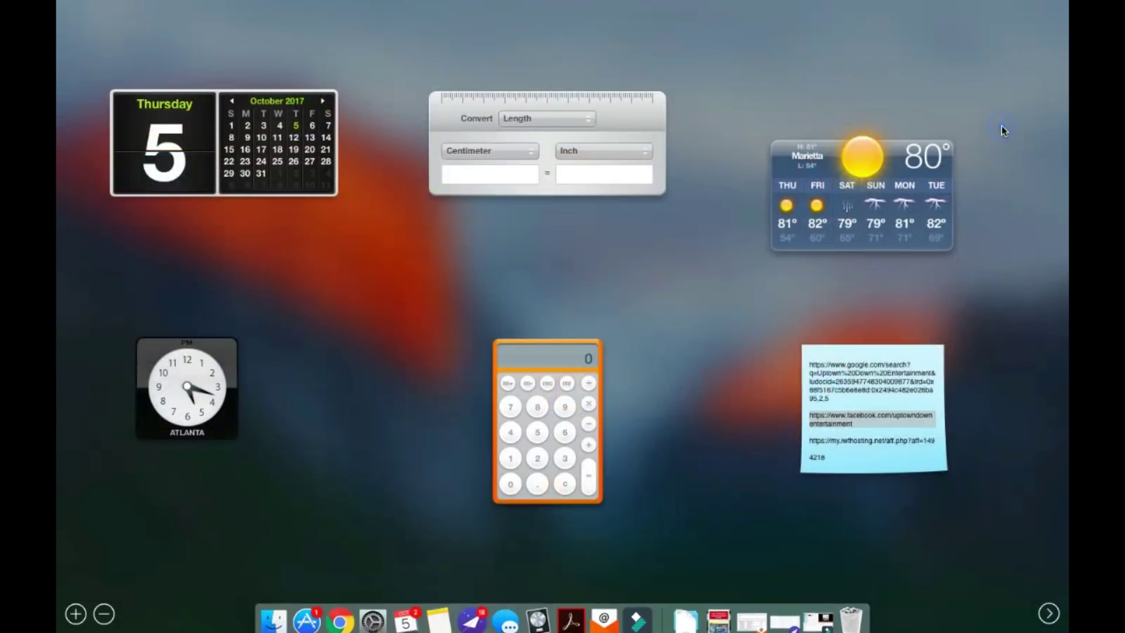
{"action": "key", "text": "ctrl+Right"}
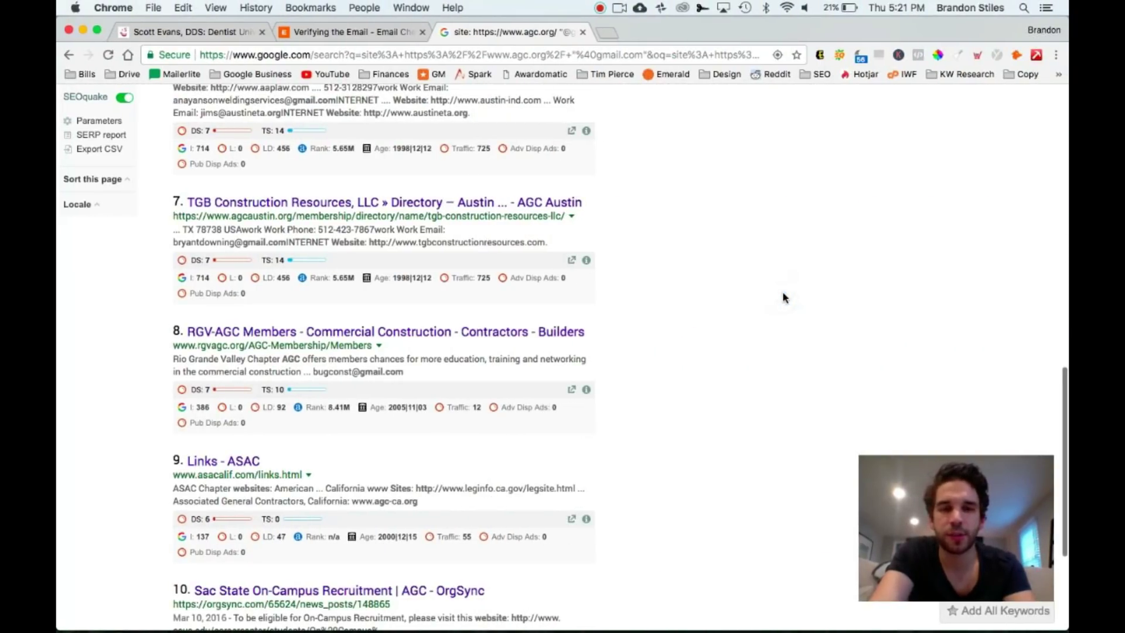
Dismiss the clipboard snippets list and select the contractor's Gmail address in result 8's snippet
{"action": "key", "text": "super+shift+v"}
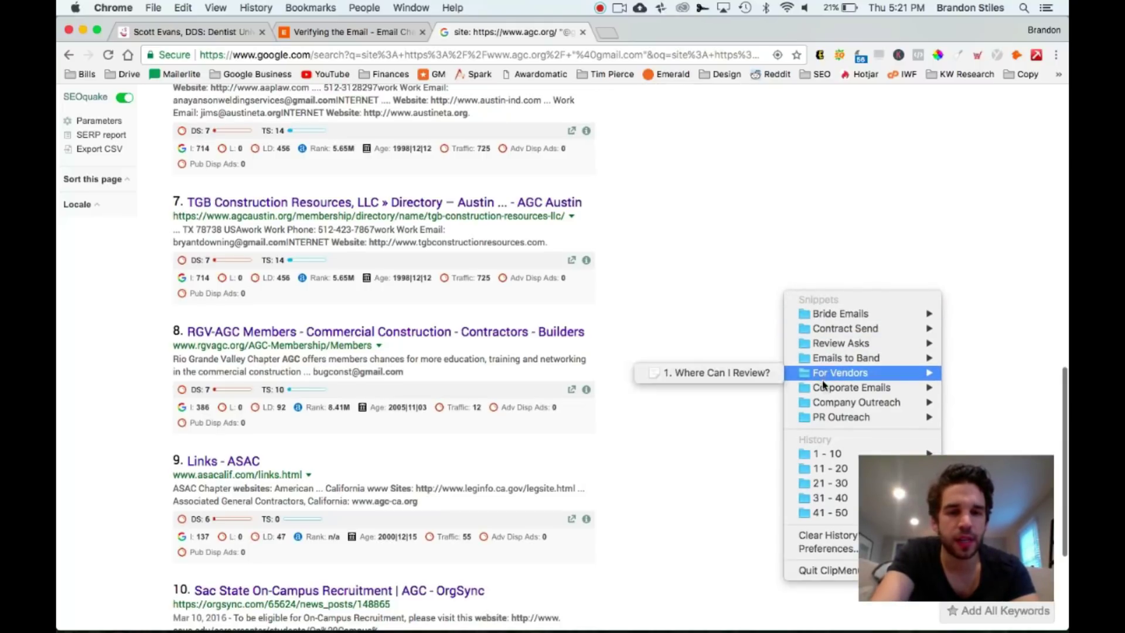
{"action": "mouse_move", "coordinate": [826, 390]}
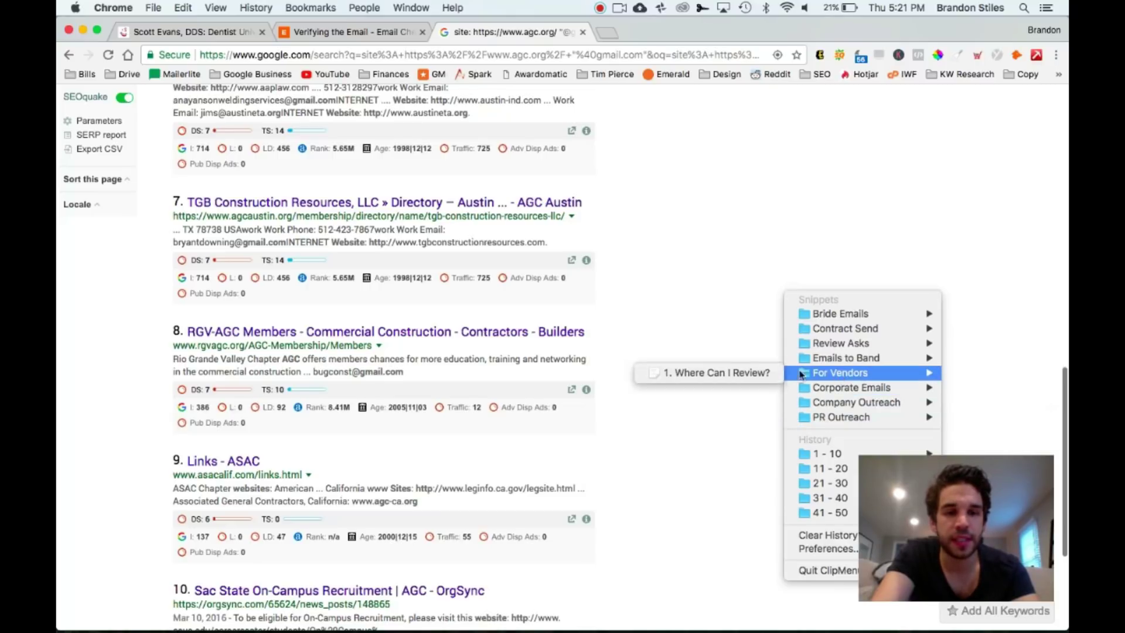
{"action": "left_click", "coordinate": [706, 472]}
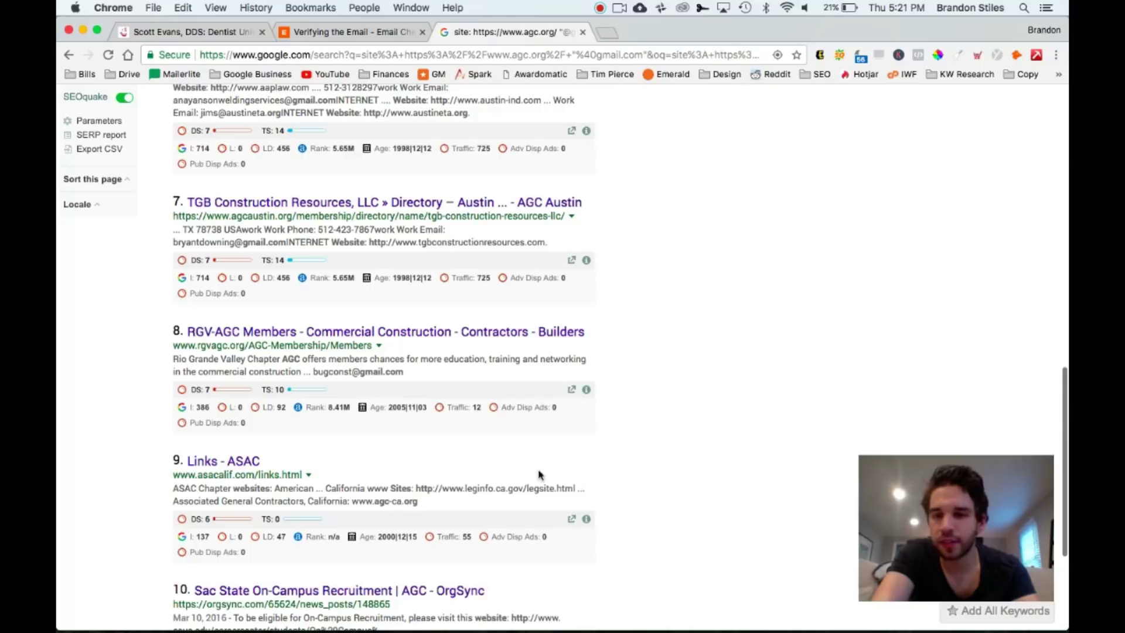
{"action": "scroll", "coordinate": [427, 473], "scroll_direction": "up", "scroll_amount": 1}
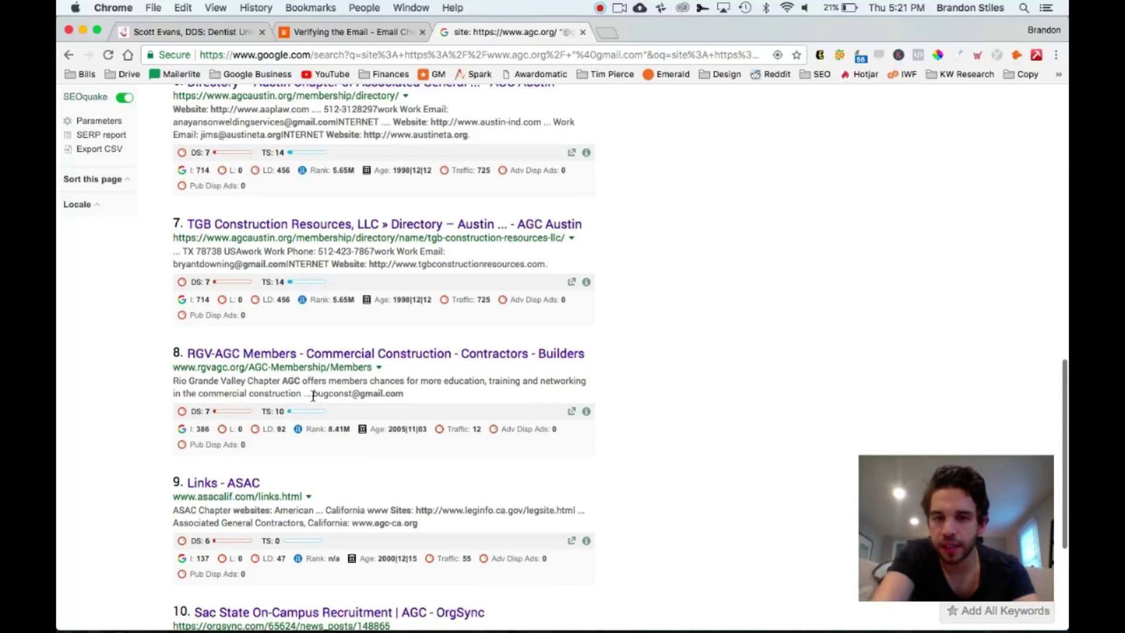
{"action": "left_click_drag", "start_coordinate": [313, 395], "coordinate": [402, 396]}
{"action": "key", "text": "super+c"}
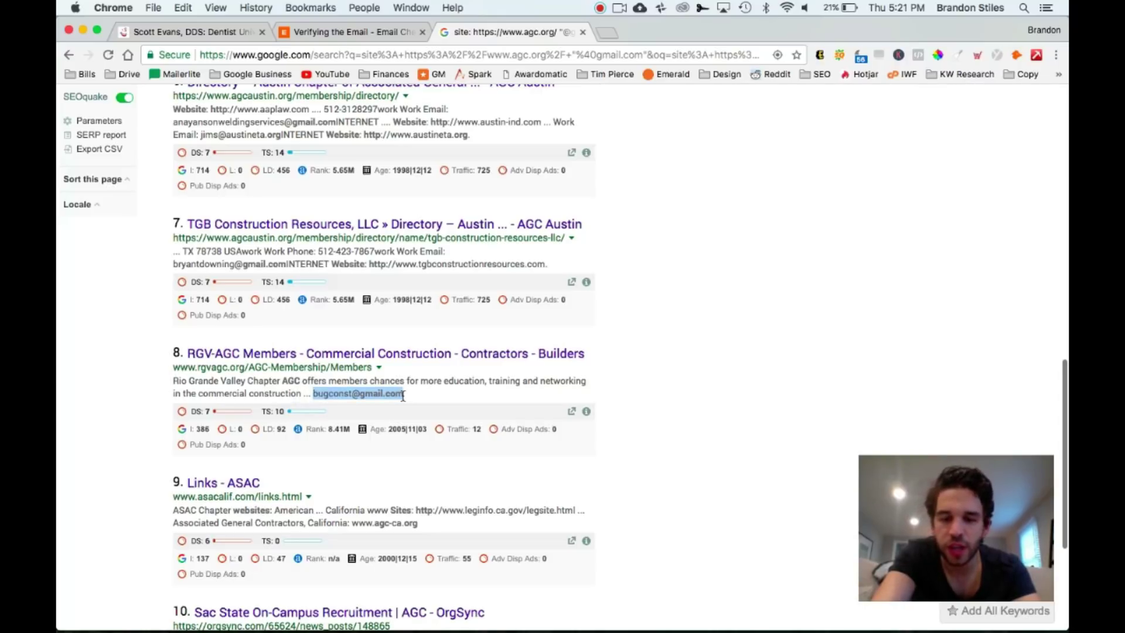
Open the RGV-AGC Members page and launch bougambiliasconstruction.com in a new tab
{"action": "left_click", "coordinate": [404, 355]}
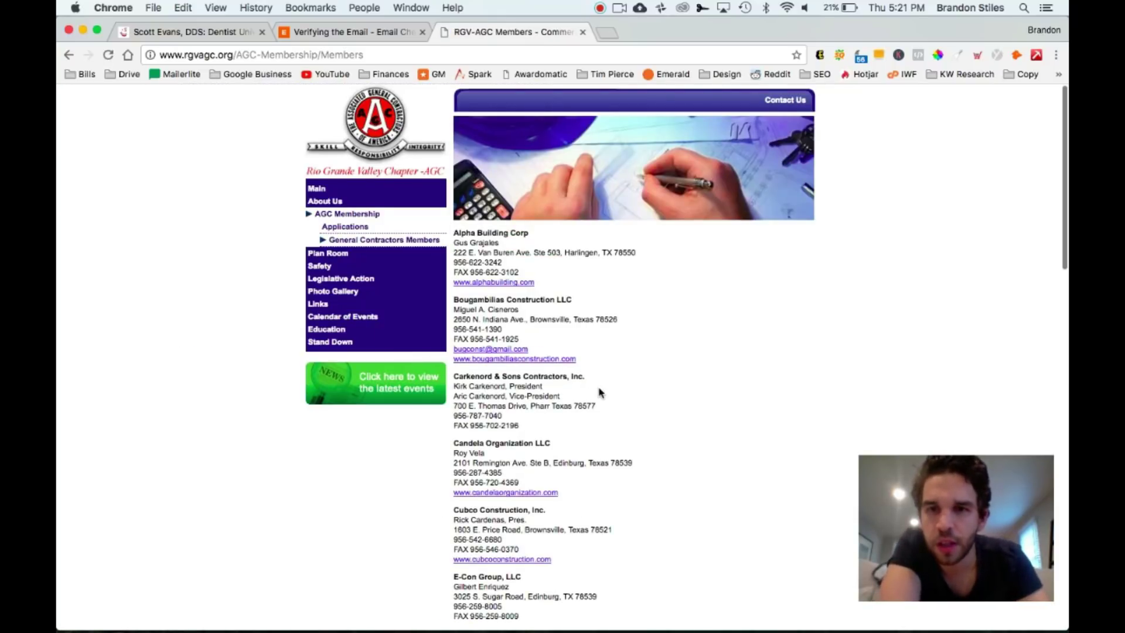
{"action": "scroll", "coordinate": [600, 392], "scroll_direction": "down", "scroll_amount": 1}
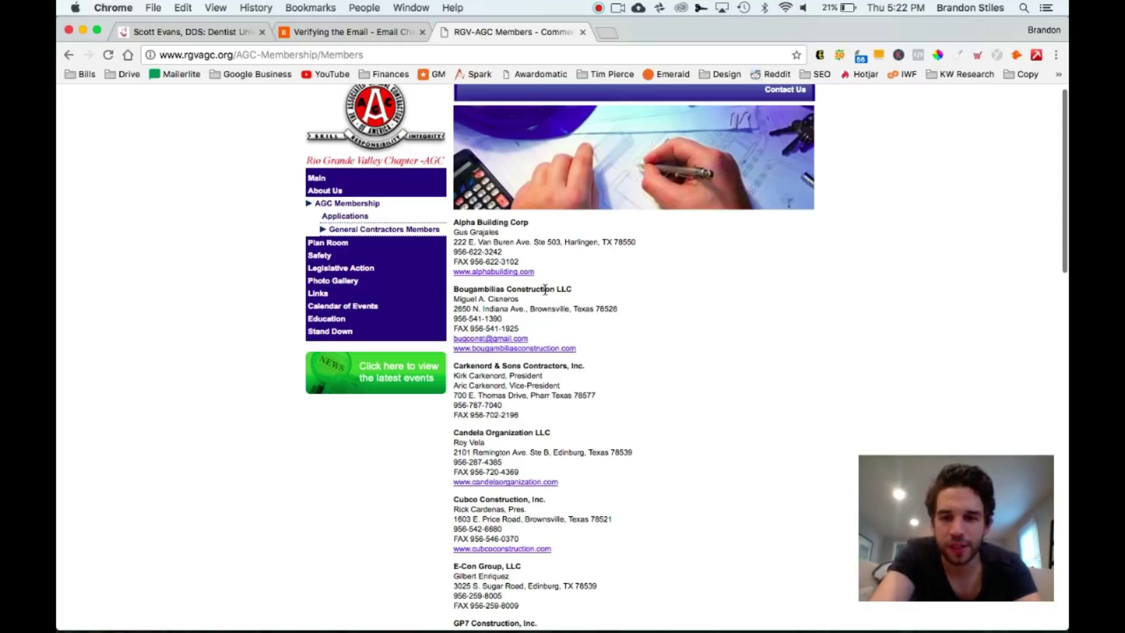
{"action": "scroll", "coordinate": [545, 290], "scroll_direction": "down", "scroll_amount": 3}
{"action": "scroll", "coordinate": [545, 291], "scroll_direction": "up", "scroll_amount": 2}
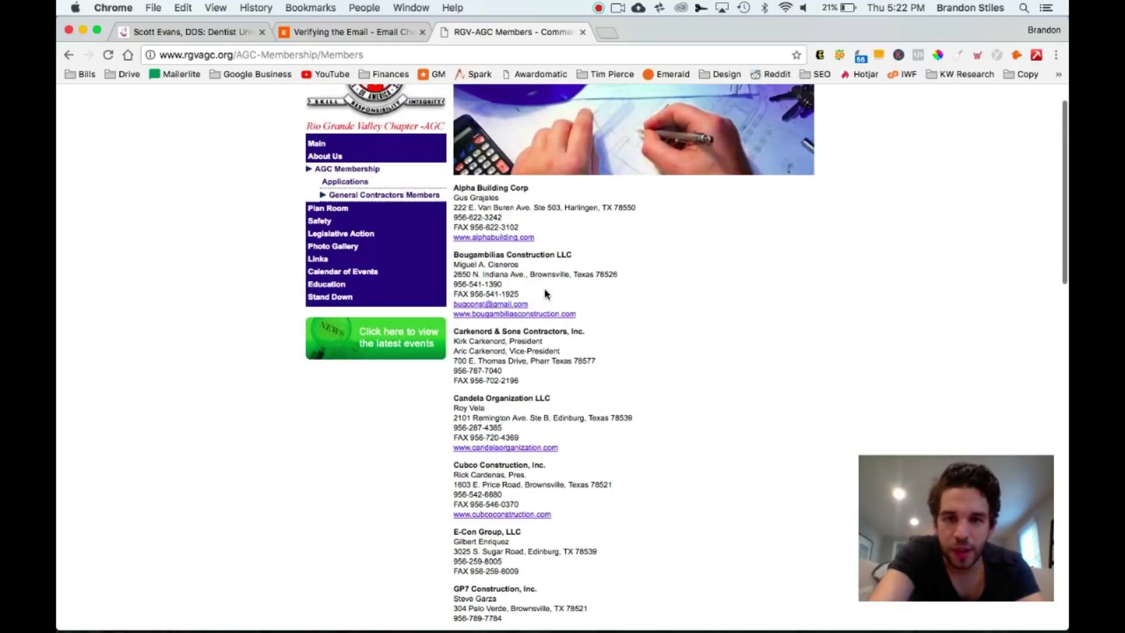
{"action": "left_click", "coordinate": [516, 315]}
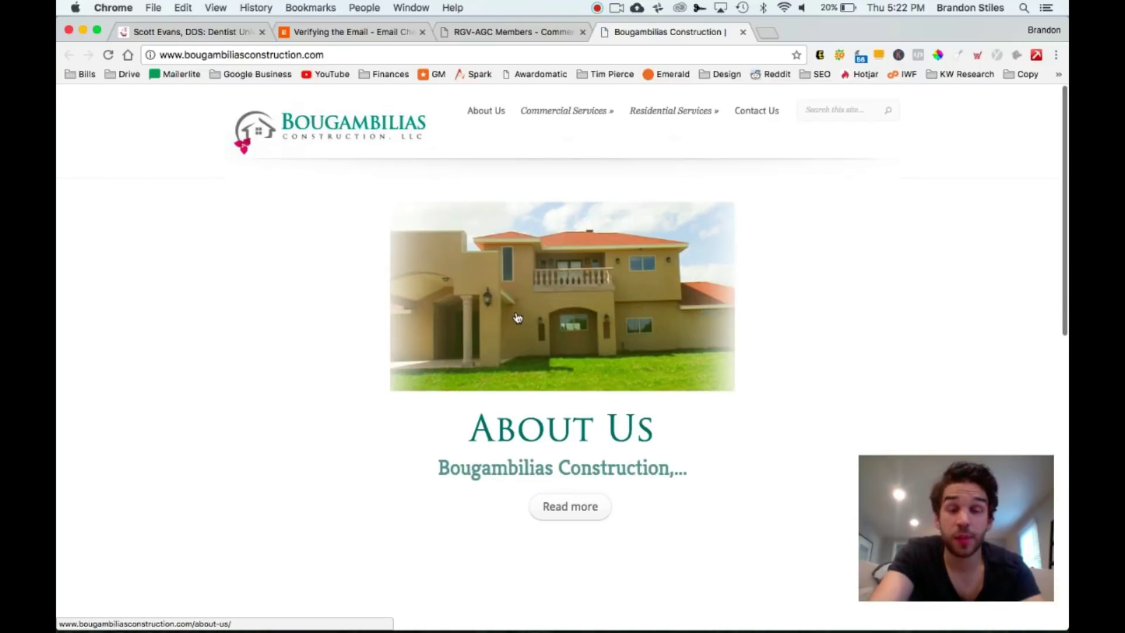
{"action": "key", "text": "ctrl+Left"}
{"action": "key", "text": "ctrl+Right"}
Launch Newton and start a new message addressed to the pasted contractor Gmail address
{"action": "mouse_move", "coordinate": [585, 627]}
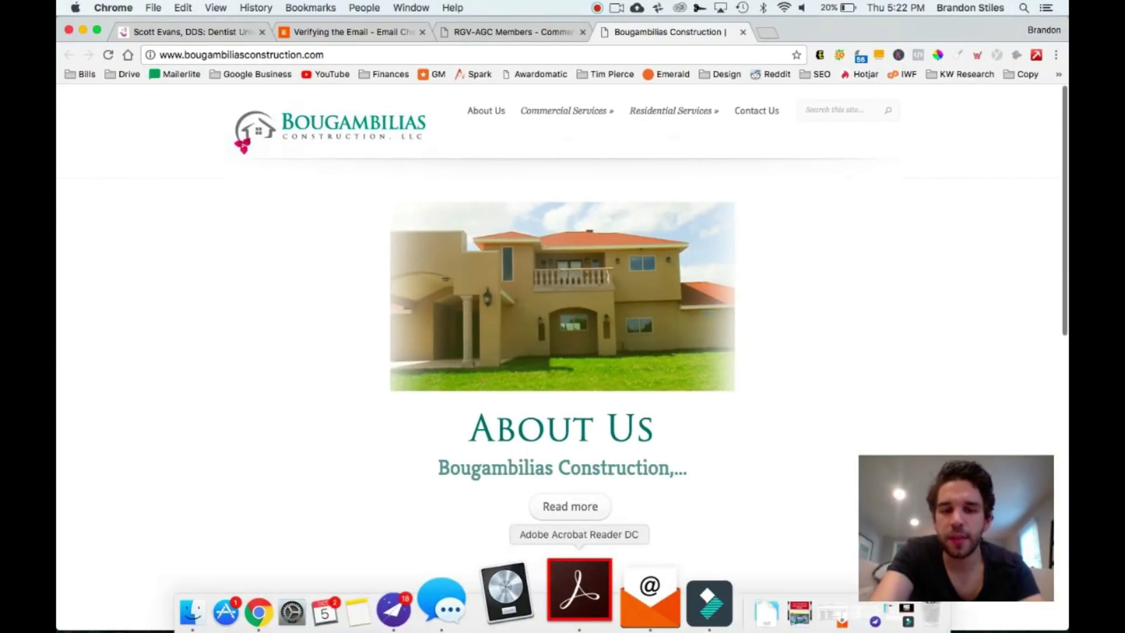
{"action": "left_click", "coordinate": [461, 580]}
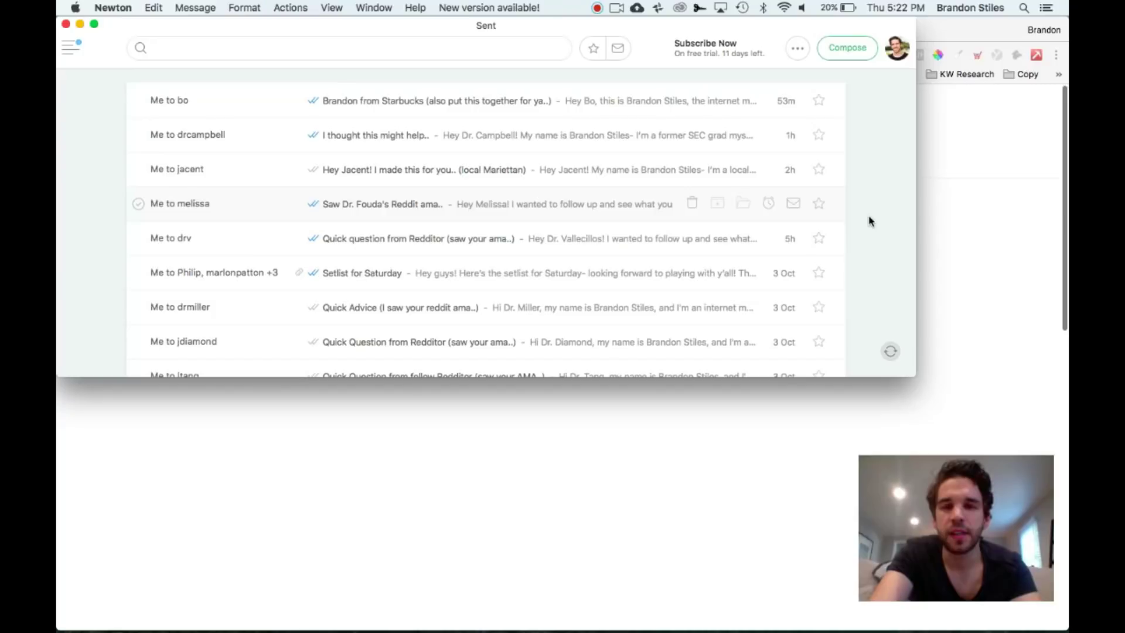
{"action": "key", "text": "super+n"}
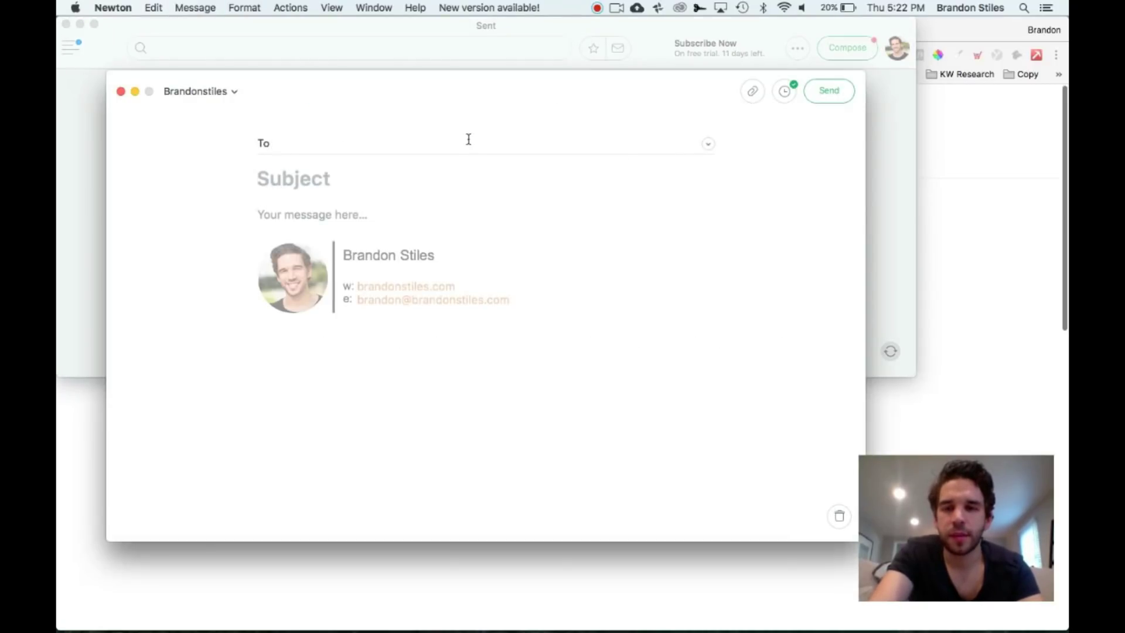
{"action": "key", "text": "super+v"}
{"action": "left_click", "coordinate": [306, 178]}
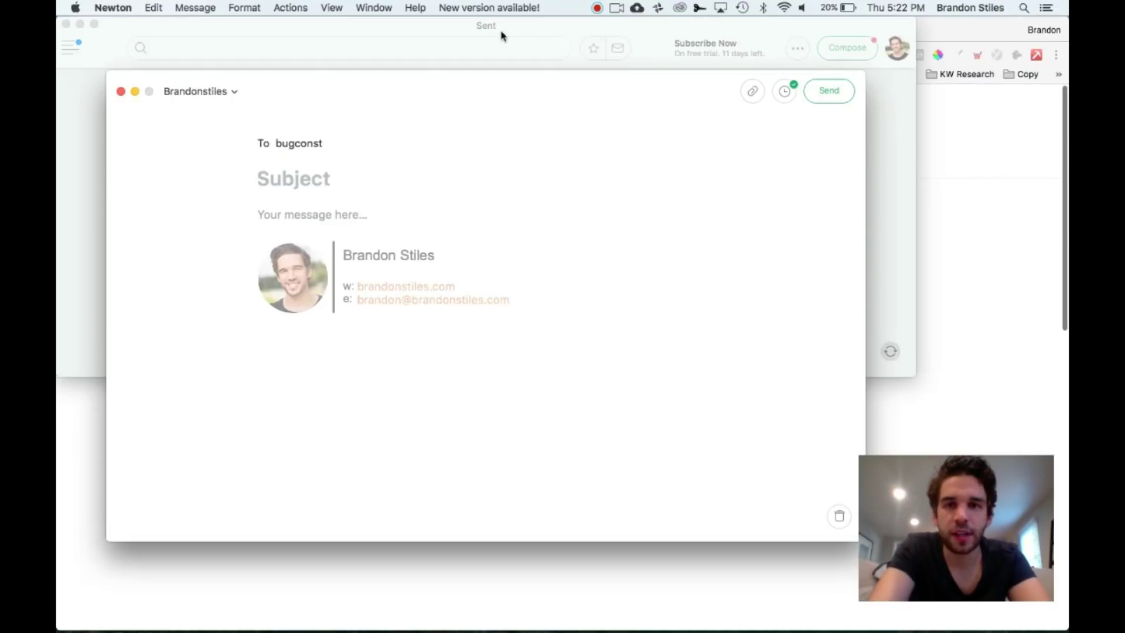
{"action": "left_click_drag", "start_coordinate": [502, 26], "coordinate": [514, 311]}
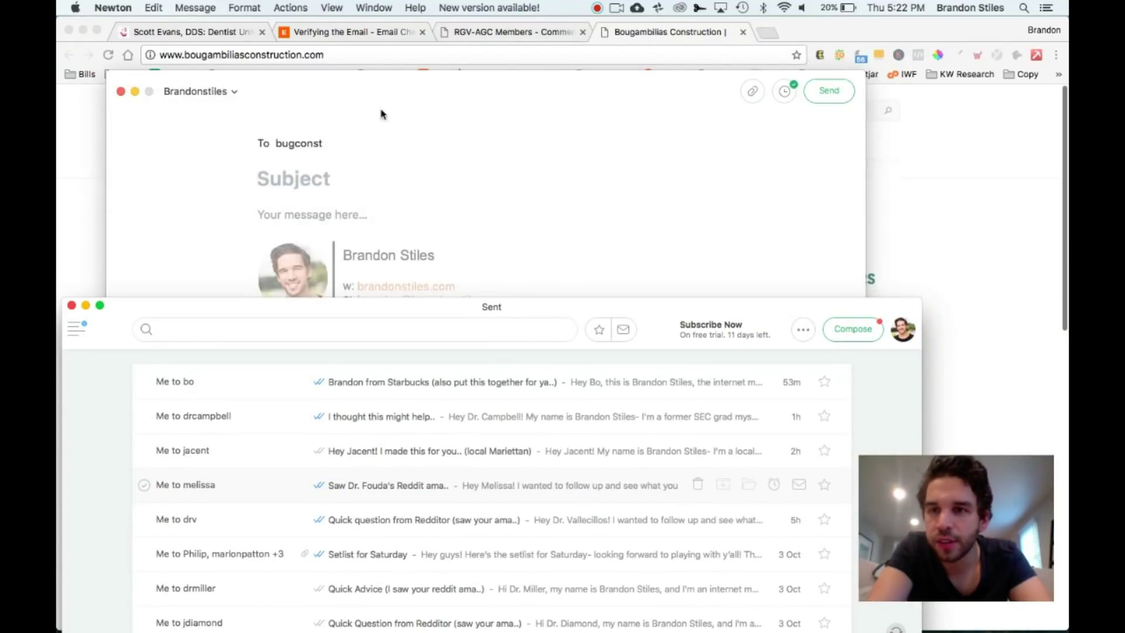
{"action": "left_click", "coordinate": [392, 178]}
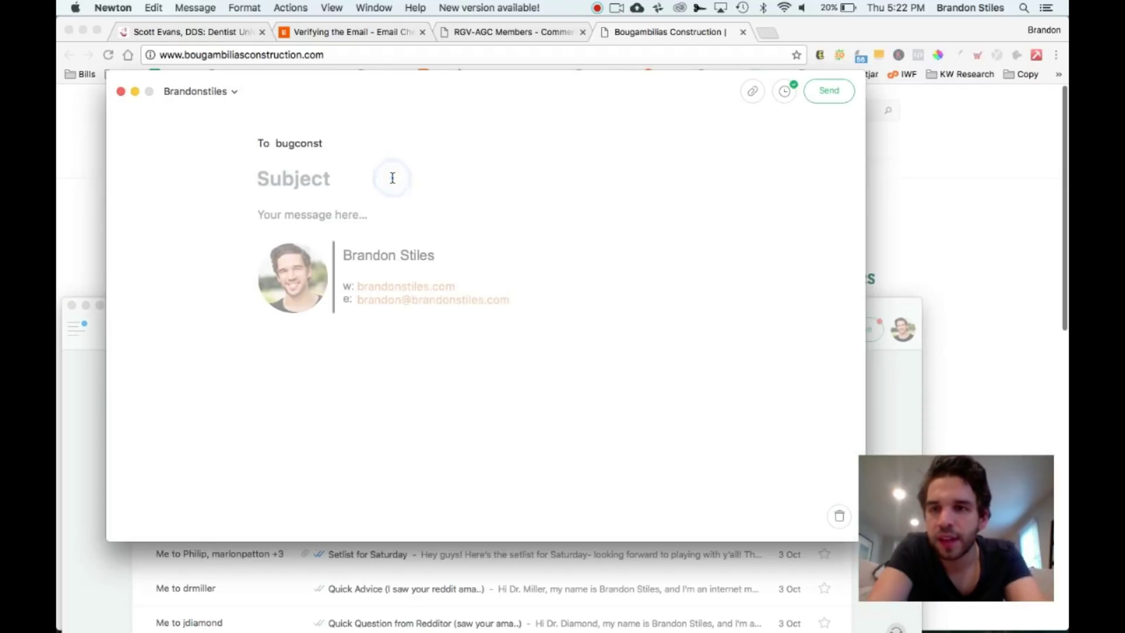
Enter the subject 'Bougambilias and a thank you..' and bring up saved snippets in the message body
{"action": "type", "text": "Bouga"}
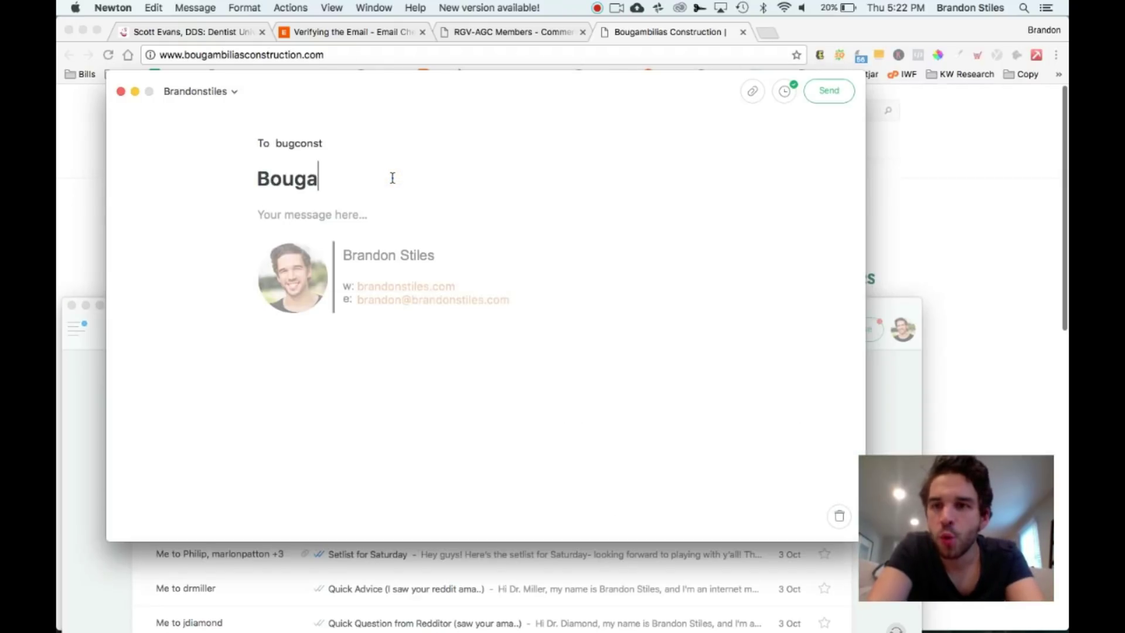
{"action": "type", "text": "mbilias"}
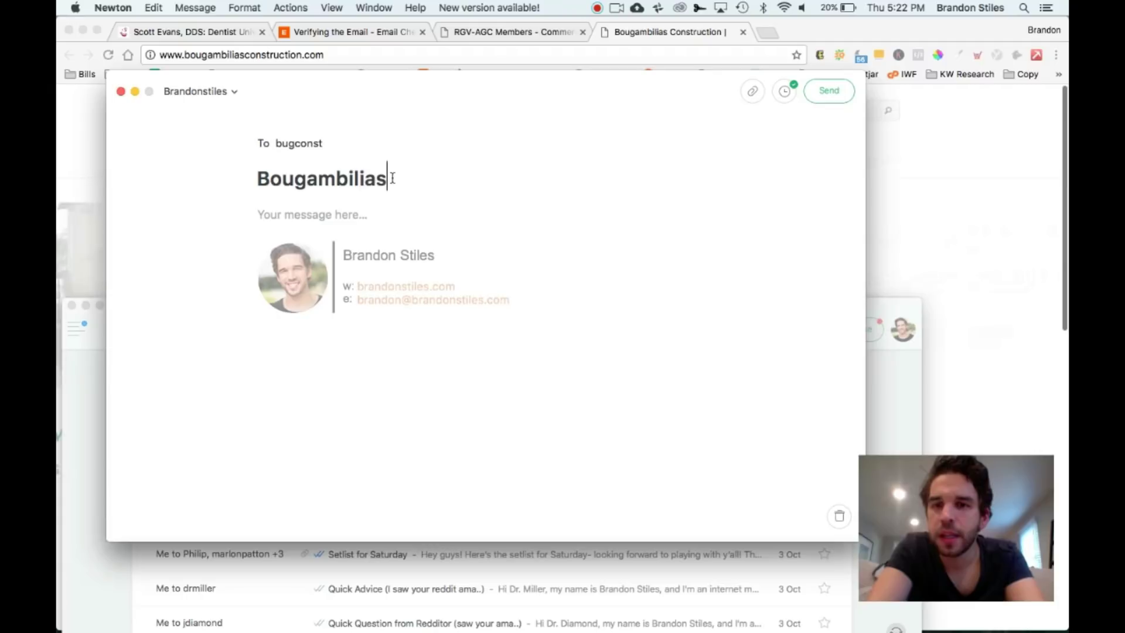
{"action": "type", "text": " and a thank yo"}
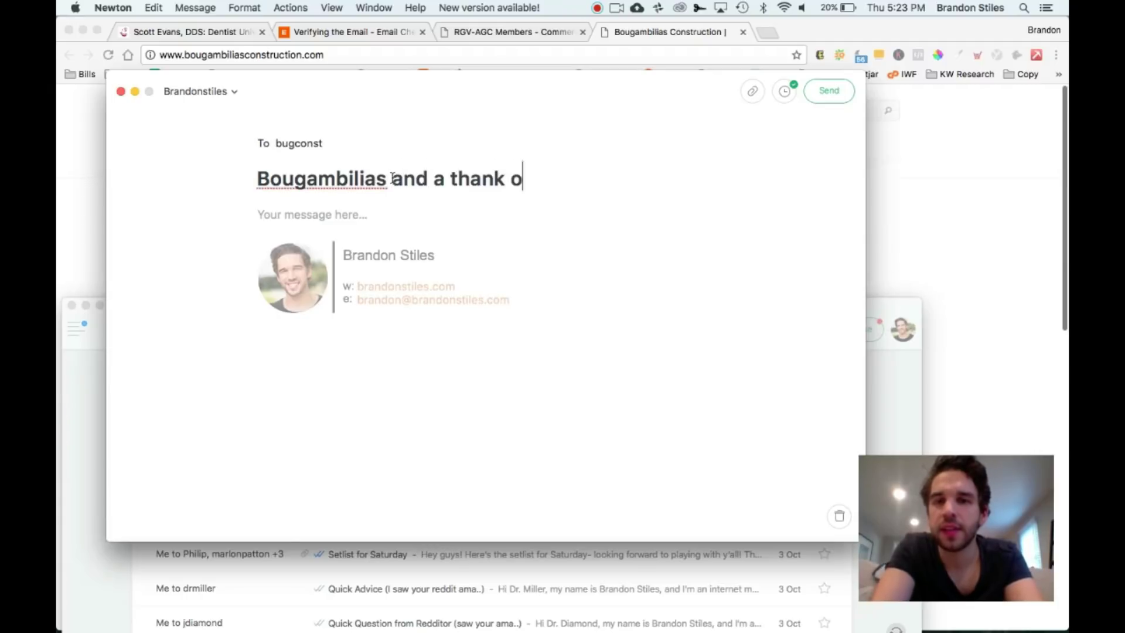
{"action": "key", "text": "BackSpace"}
{"action": "type", "text": "you.."}
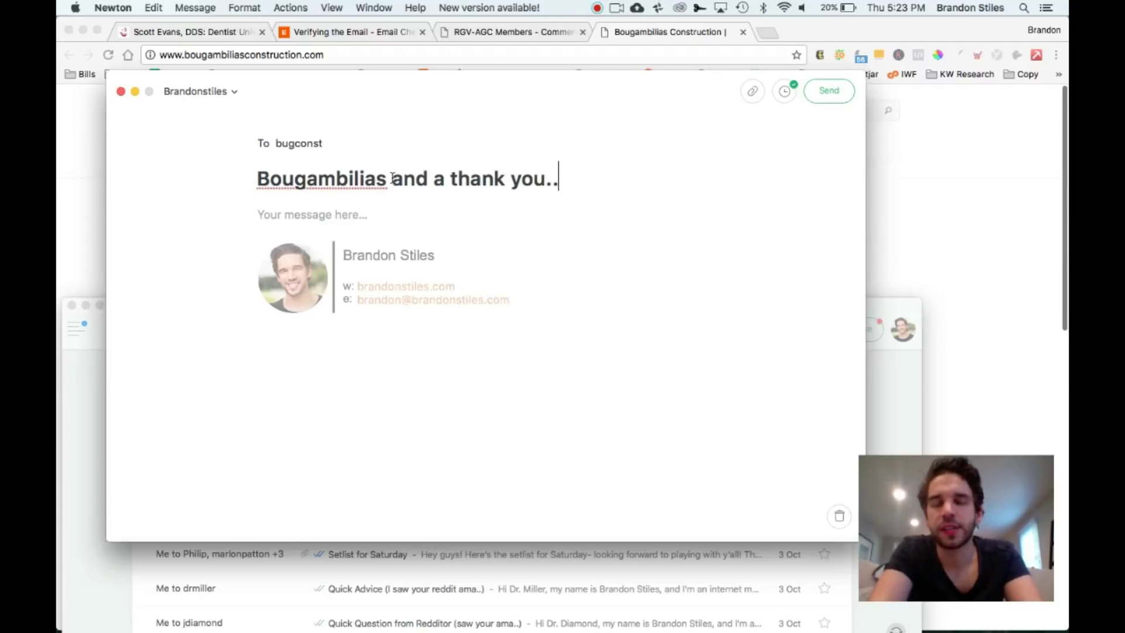
{"action": "left_click", "coordinate": [372, 215]}
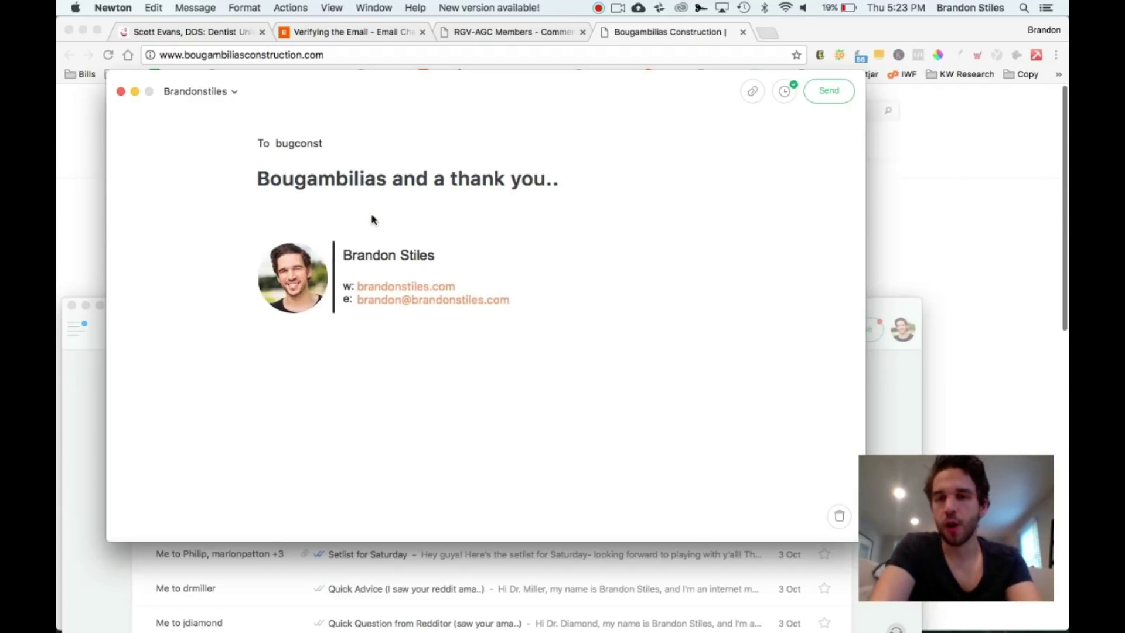
{"action": "key", "text": "super+shift+v"}
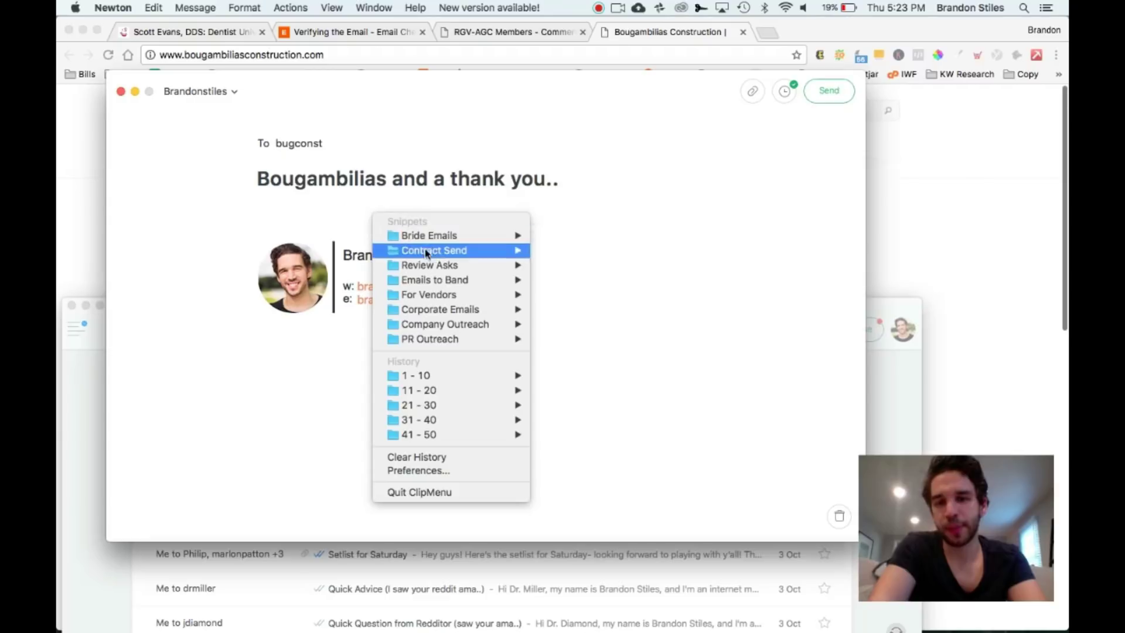
Insert the Corporate Emails Initial Email template and replace the greeting's XXX with the recipient's first name
{"action": "mouse_move", "coordinate": [444, 280]}
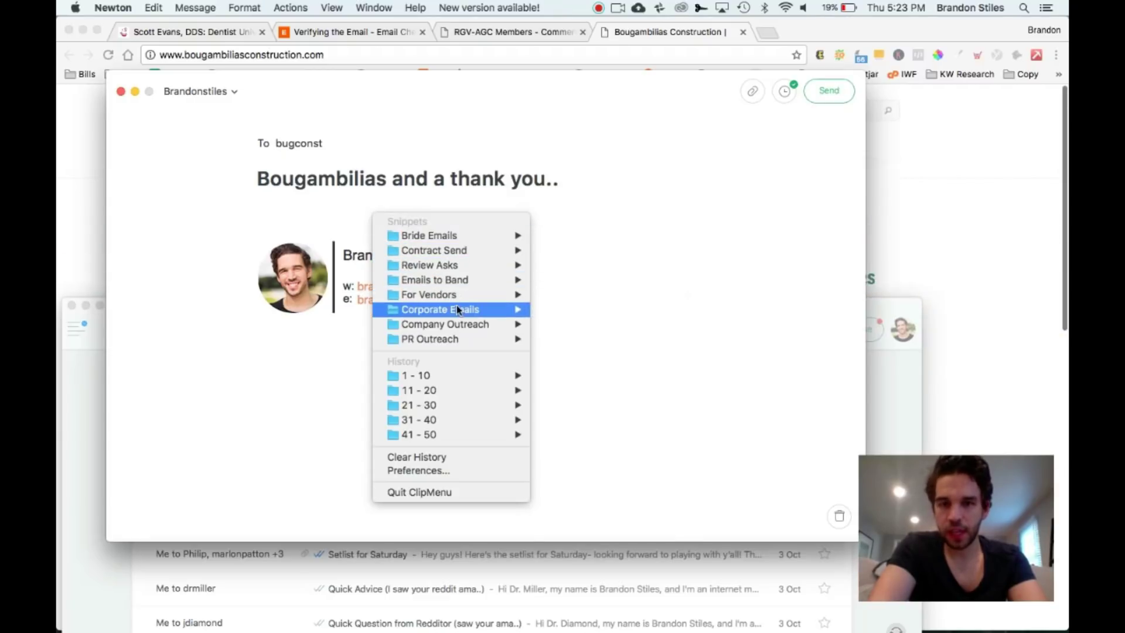
{"action": "mouse_move", "coordinate": [457, 307]}
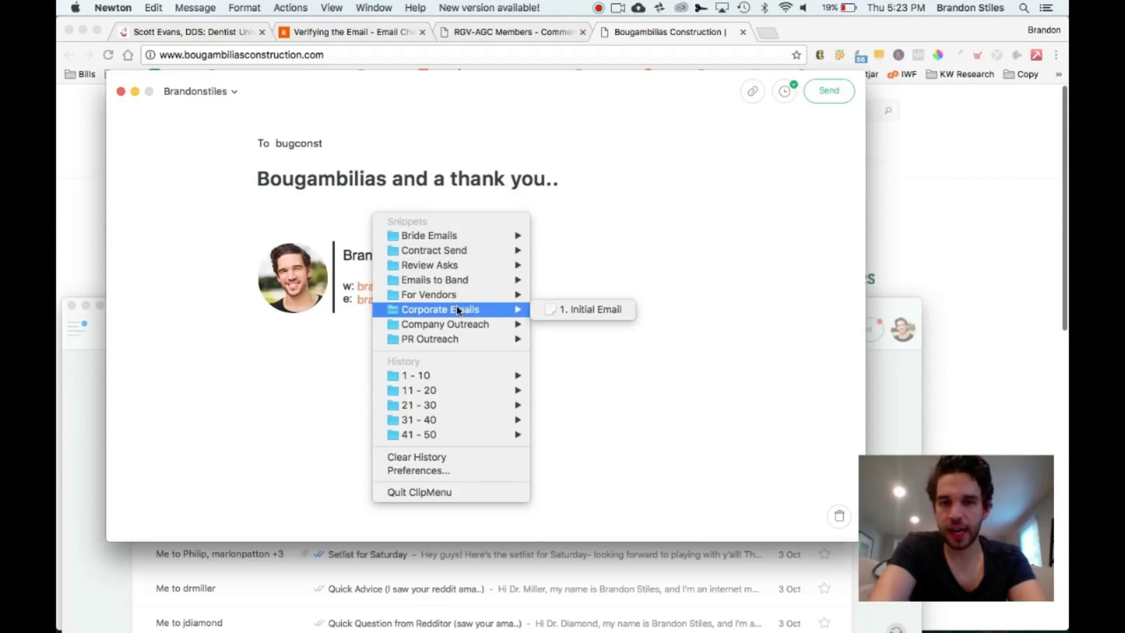
{"action": "left_click", "coordinate": [560, 311]}
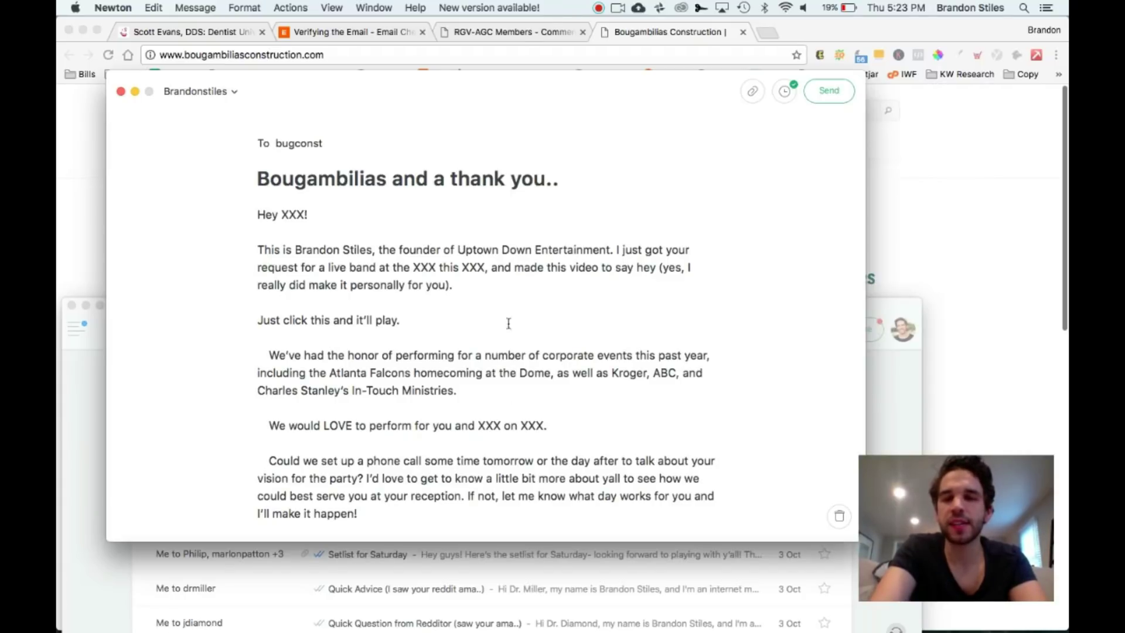
{"action": "double_click", "coordinate": [292, 210]}
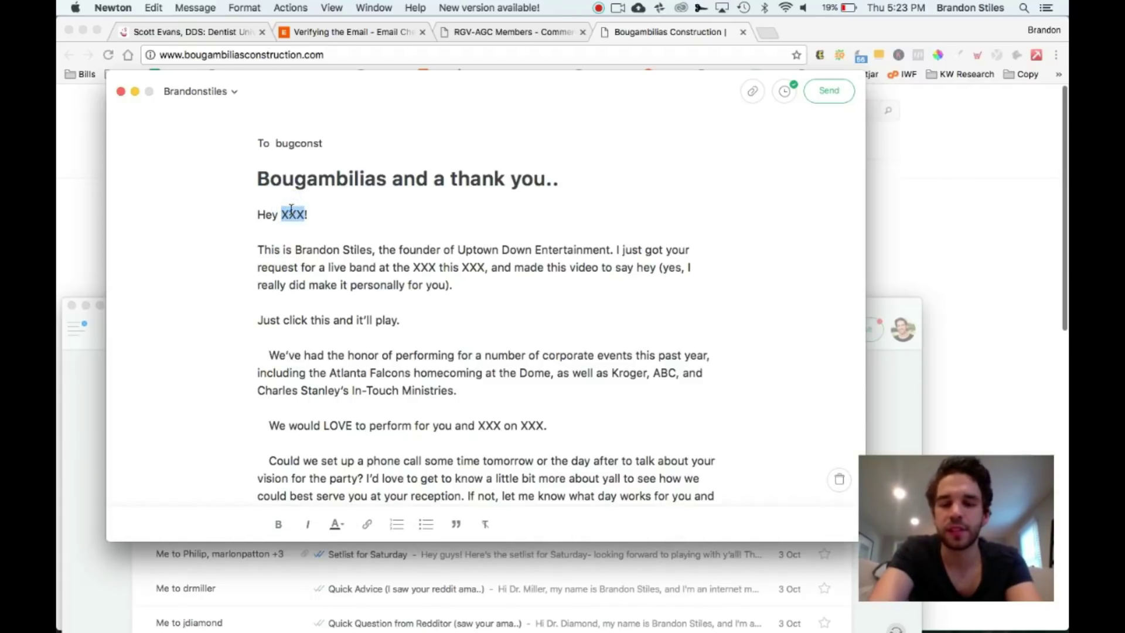
{"action": "type", "text": "Andreas"}
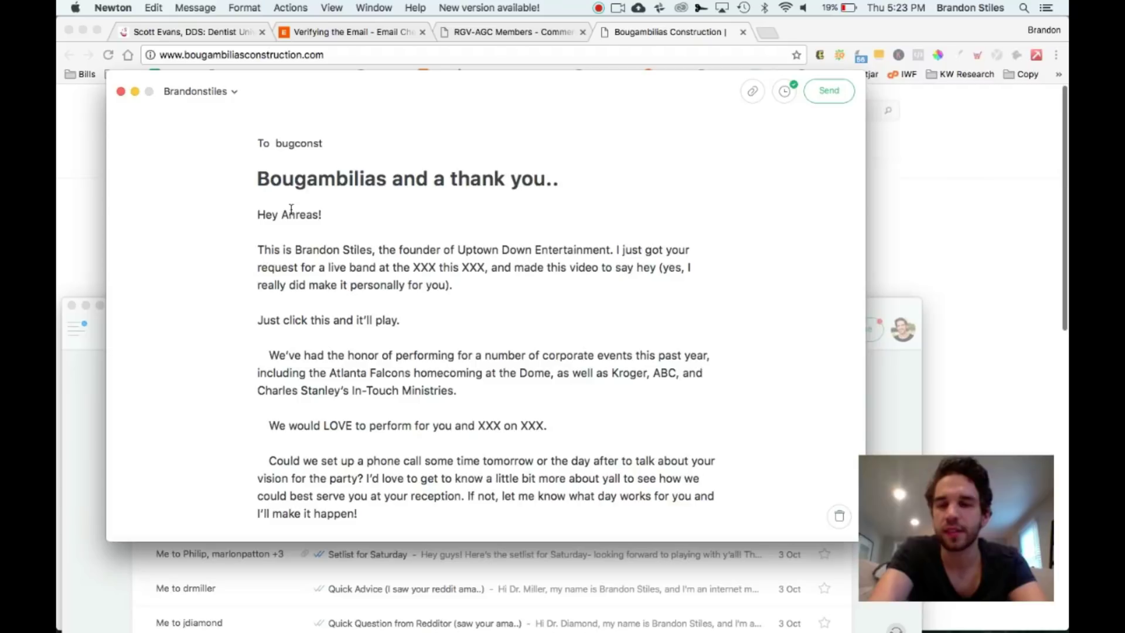
{"action": "key", "text": "BackSpace"}
{"action": "key", "text": "BackSpace"}
{"action": "key", "text": "BackSpace"}
{"action": "type", "text": "s"}
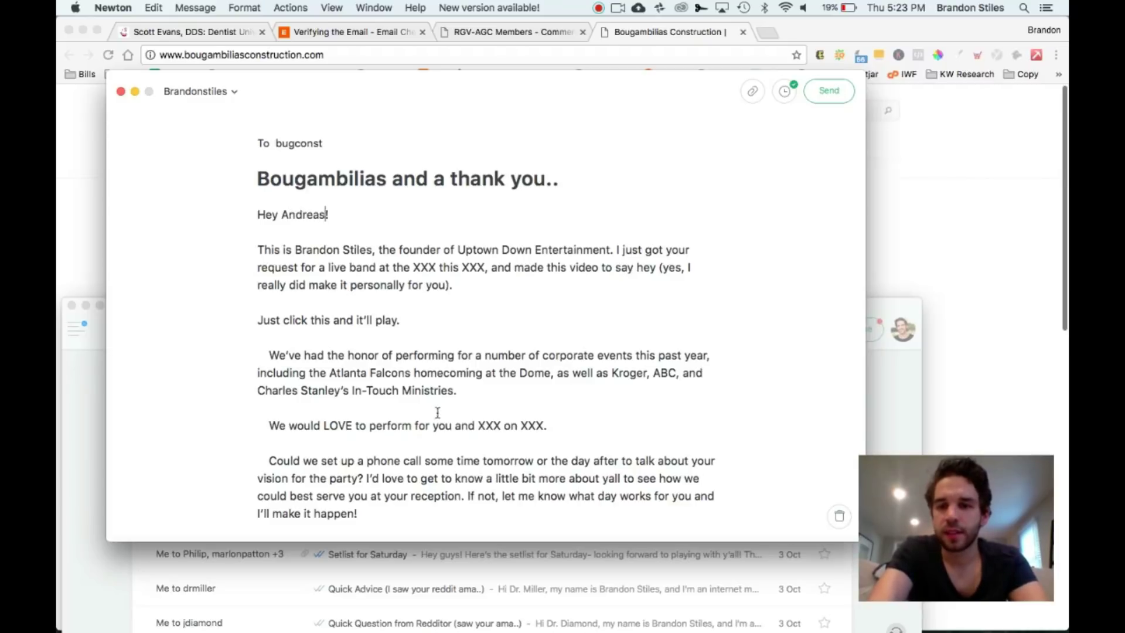
Replace the performance sentence's XXX with Bougambilias and delete the leftover 'on XXX'
{"action": "double_click", "coordinate": [489, 425]}
{"action": "type", "text": "your company"}
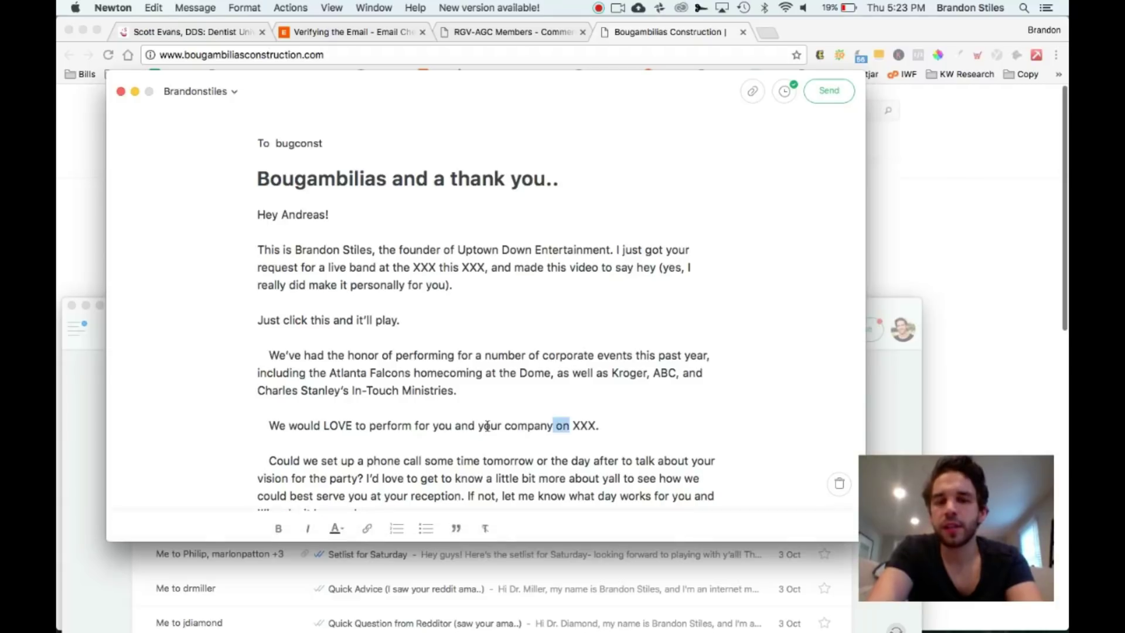
{"action": "key", "text": "shift+alt+Left"}
{"action": "key", "text": "shift+alt+Left"}
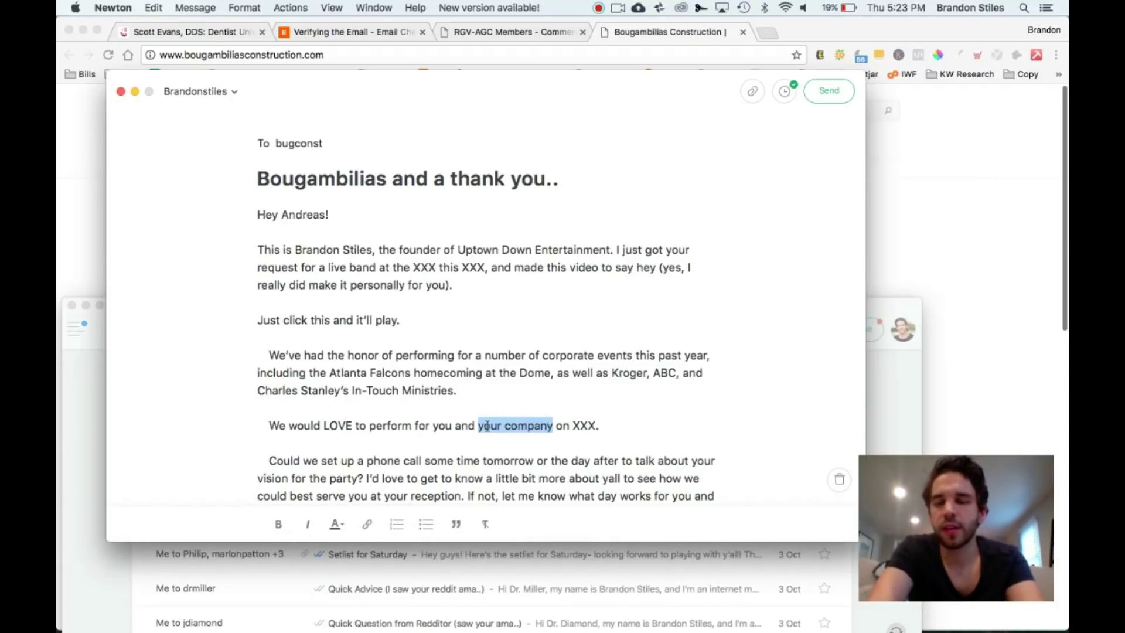
{"action": "type", "text": "Bougambil"}
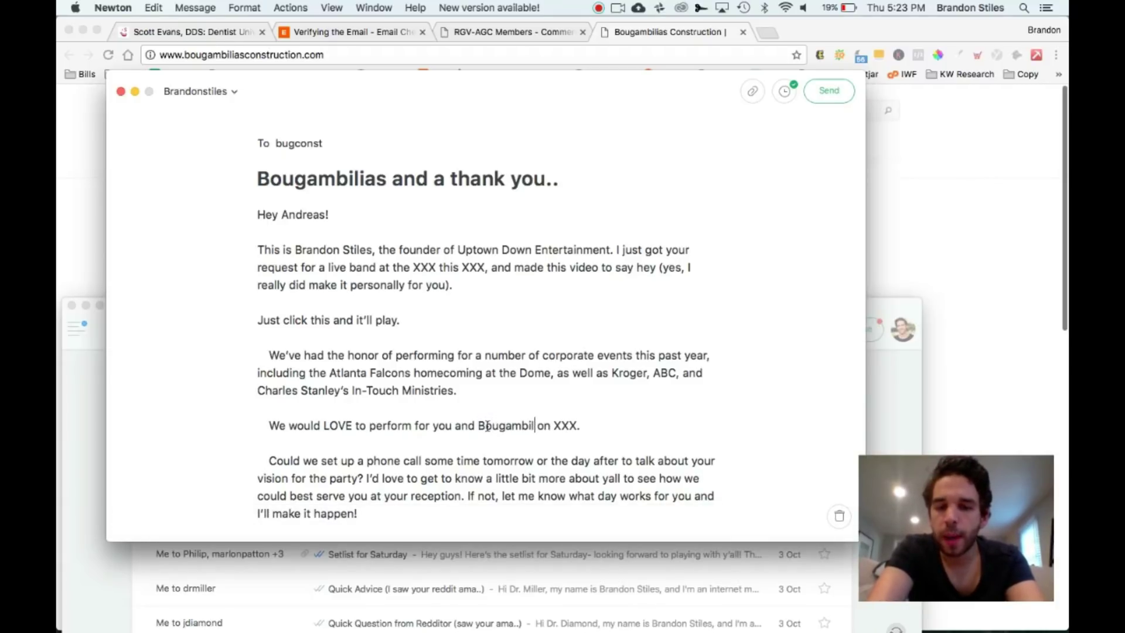
{"action": "type", "text": "ias"}
{"action": "key", "text": "shift+alt+Right"}
{"action": "key", "text": "shift+alt+Right"}
{"action": "key", "text": "BackSpace"}
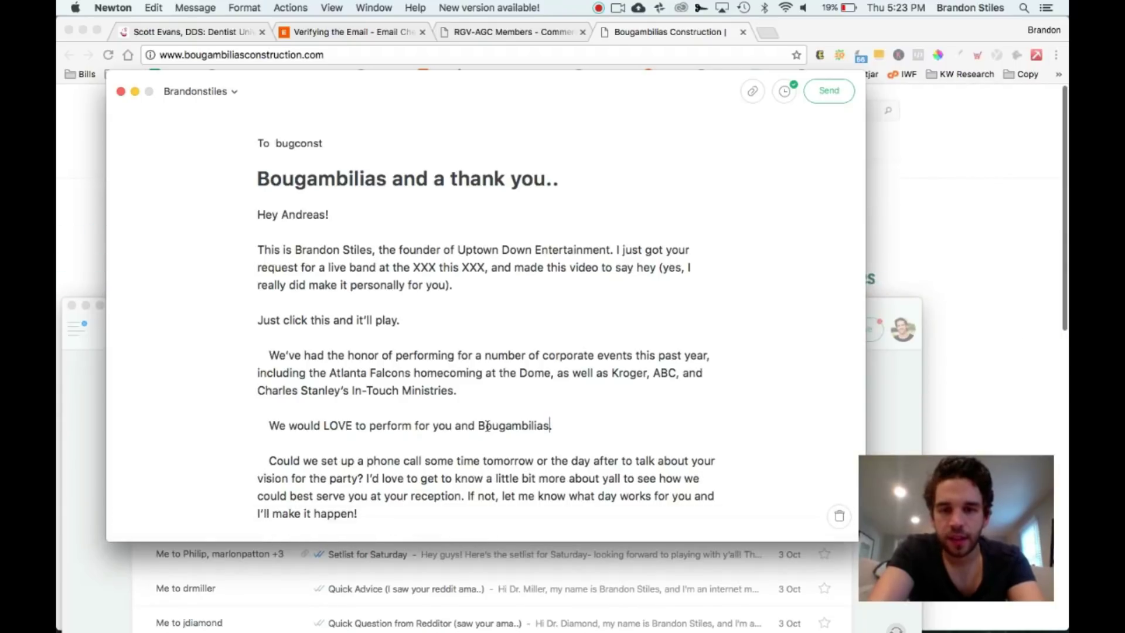
{"action": "scroll", "coordinate": [511, 389], "scroll_direction": "down", "scroll_amount": 5}
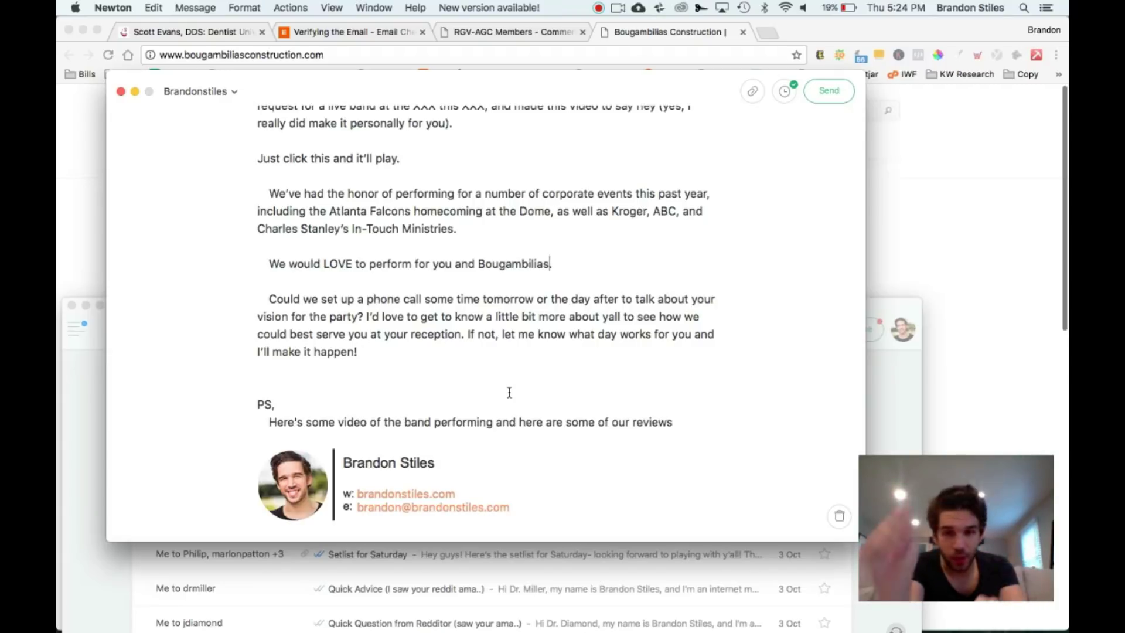
{"action": "scroll", "coordinate": [510, 392], "scroll_direction": "up", "scroll_amount": 5}
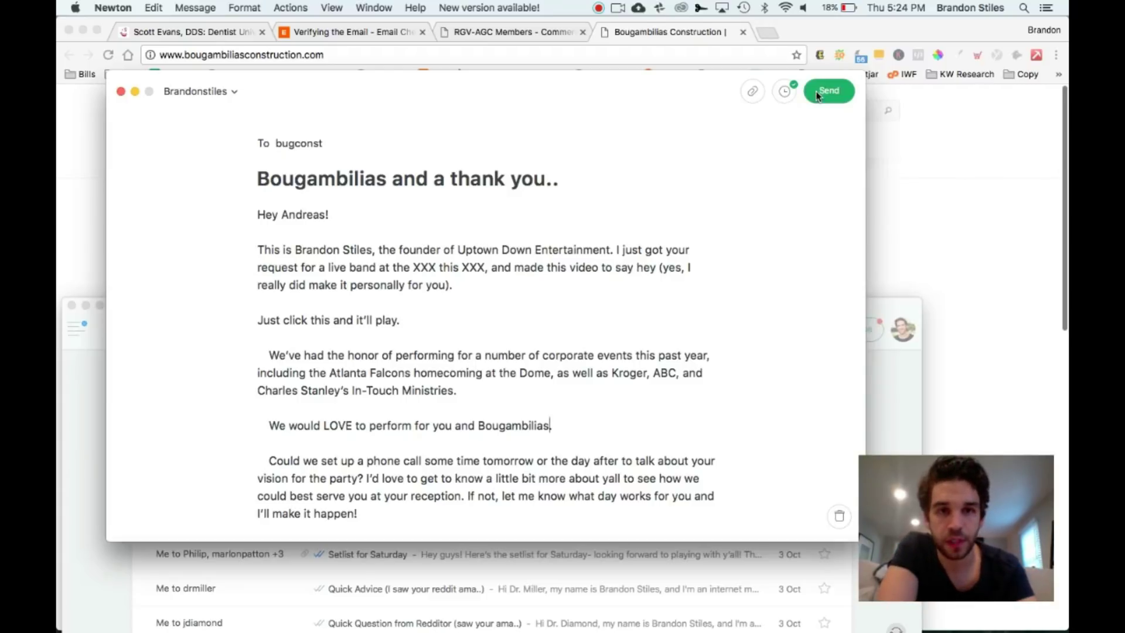
Schedule the email via Send Later for 'tomorrow at 7am', leaving the skip-if-they-write option off
{"action": "left_click", "coordinate": [784, 93]}
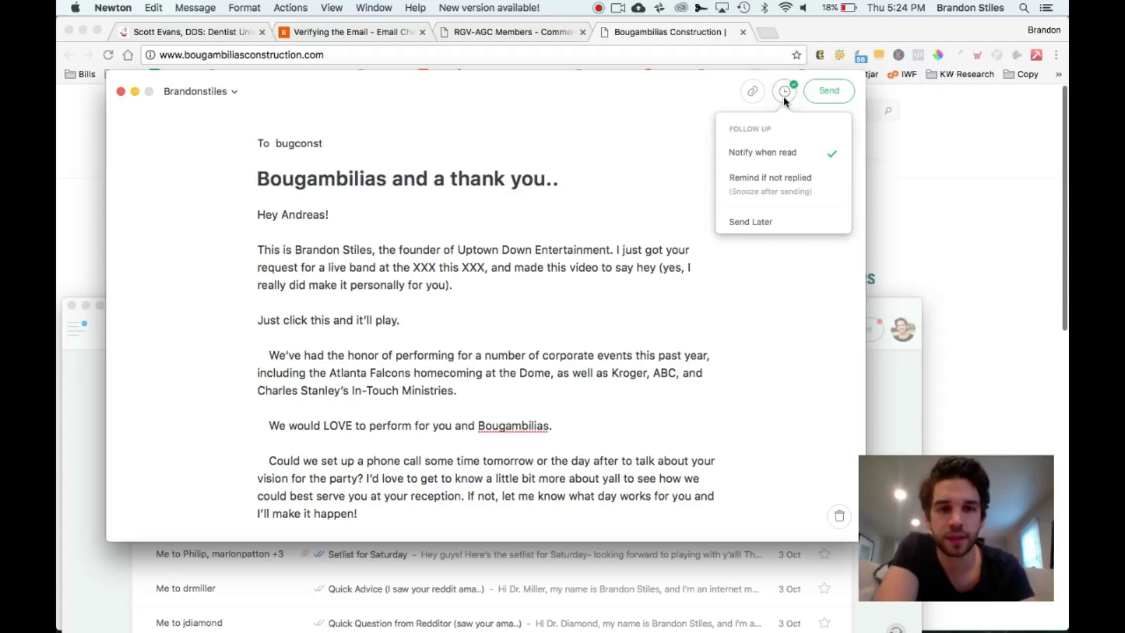
{"action": "left_click", "coordinate": [762, 222]}
{"action": "type", "text": "t"}
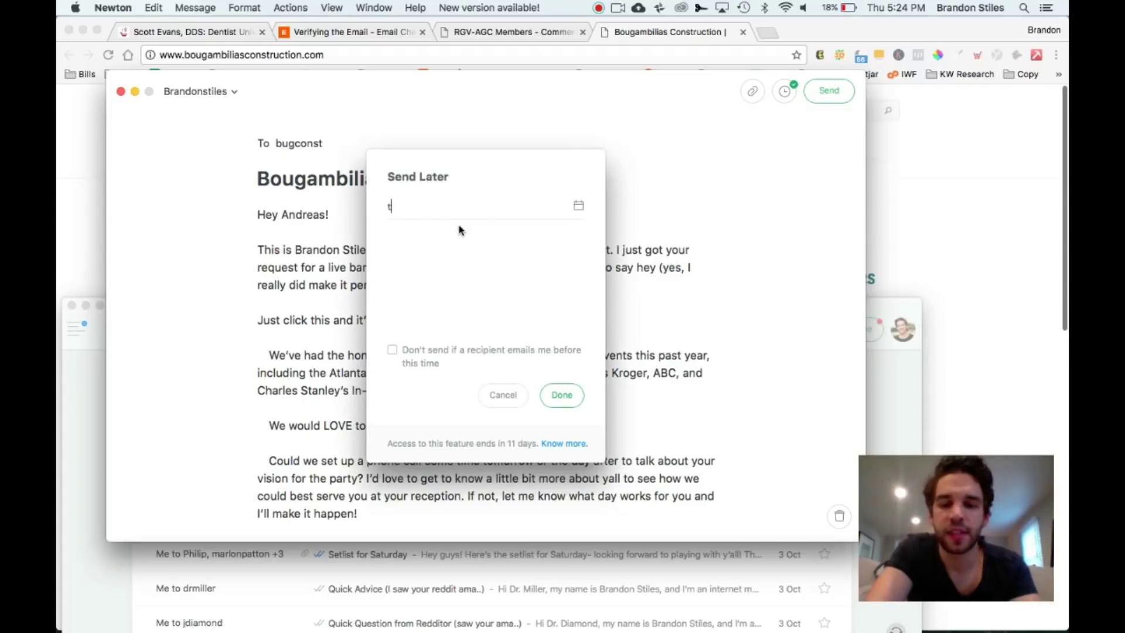
{"action": "type", "text": "omorrow at 7am"}
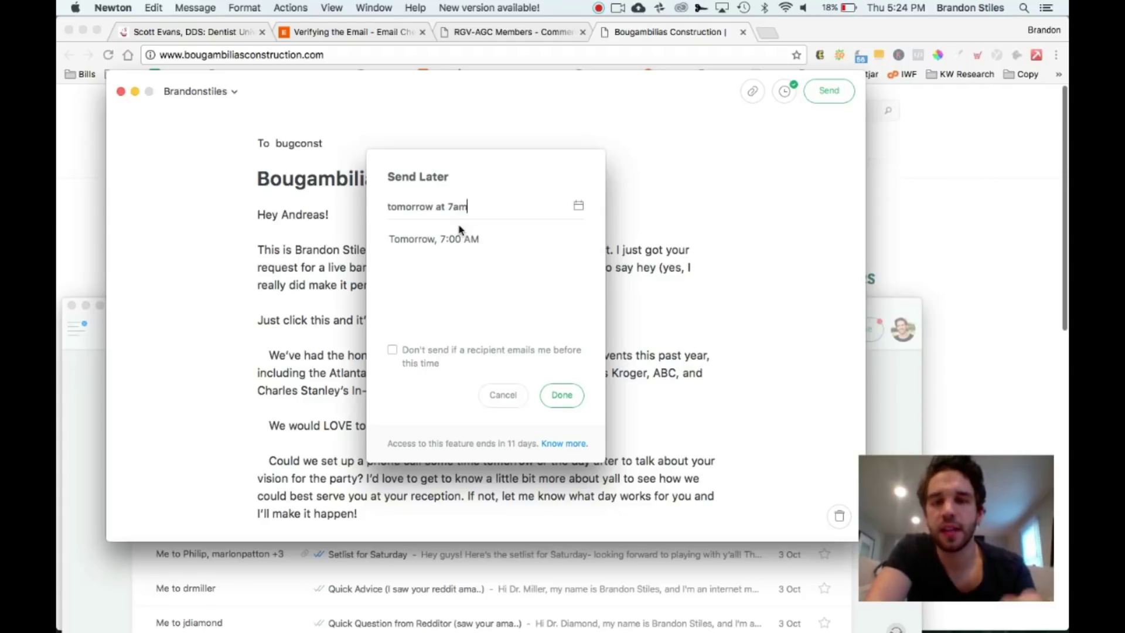
{"action": "left_click", "coordinate": [392, 350]}
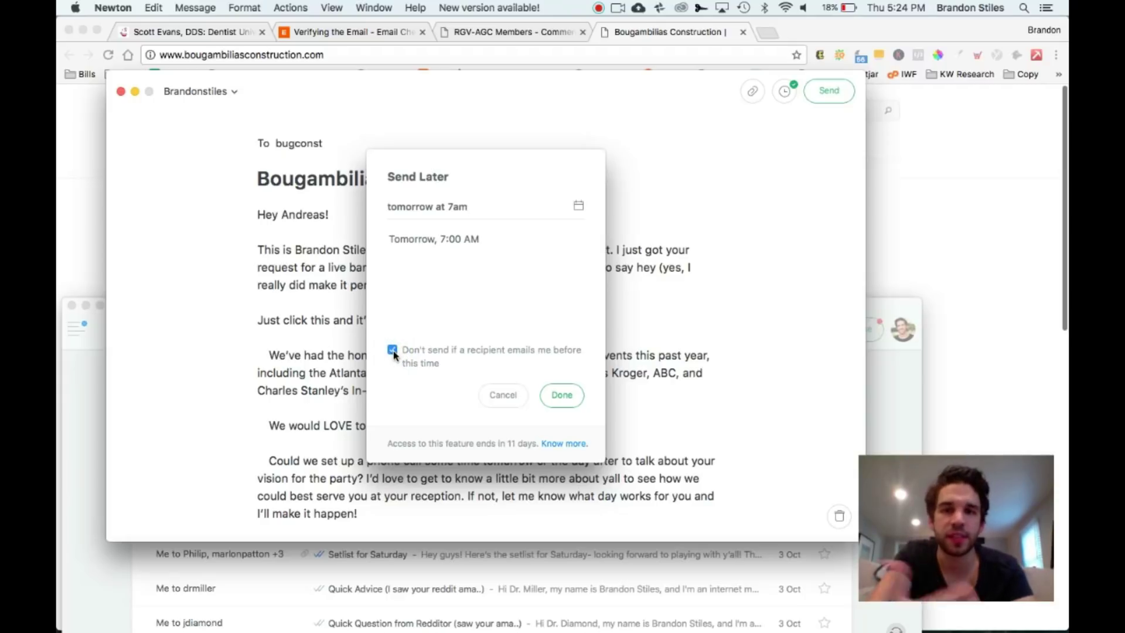
{"action": "left_click", "coordinate": [393, 352]}
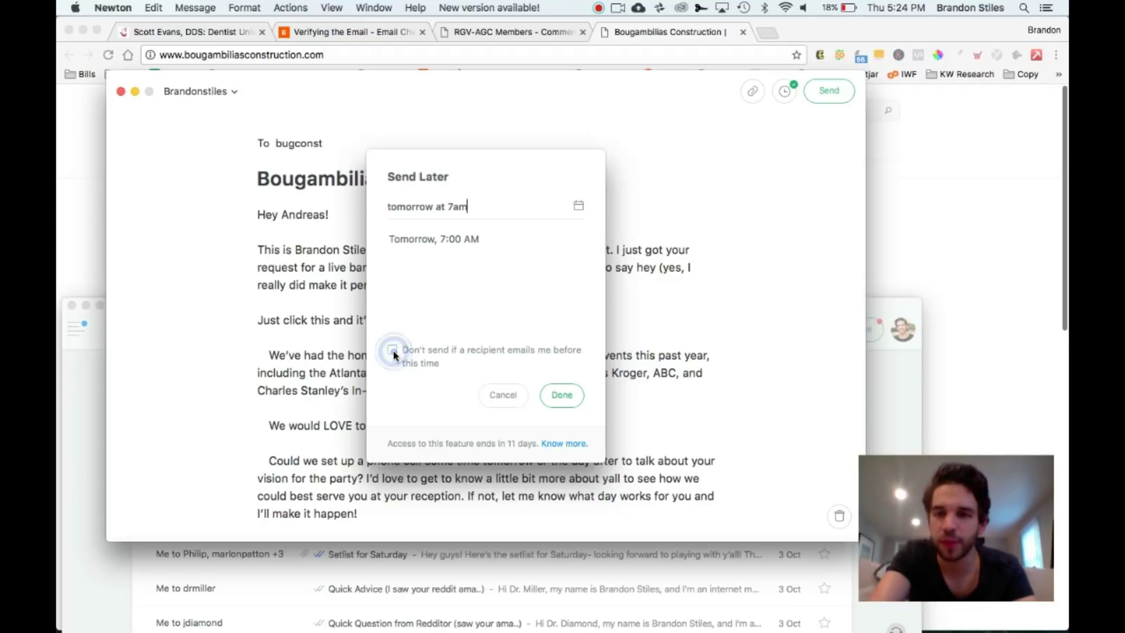
{"action": "left_click", "coordinate": [560, 400]}
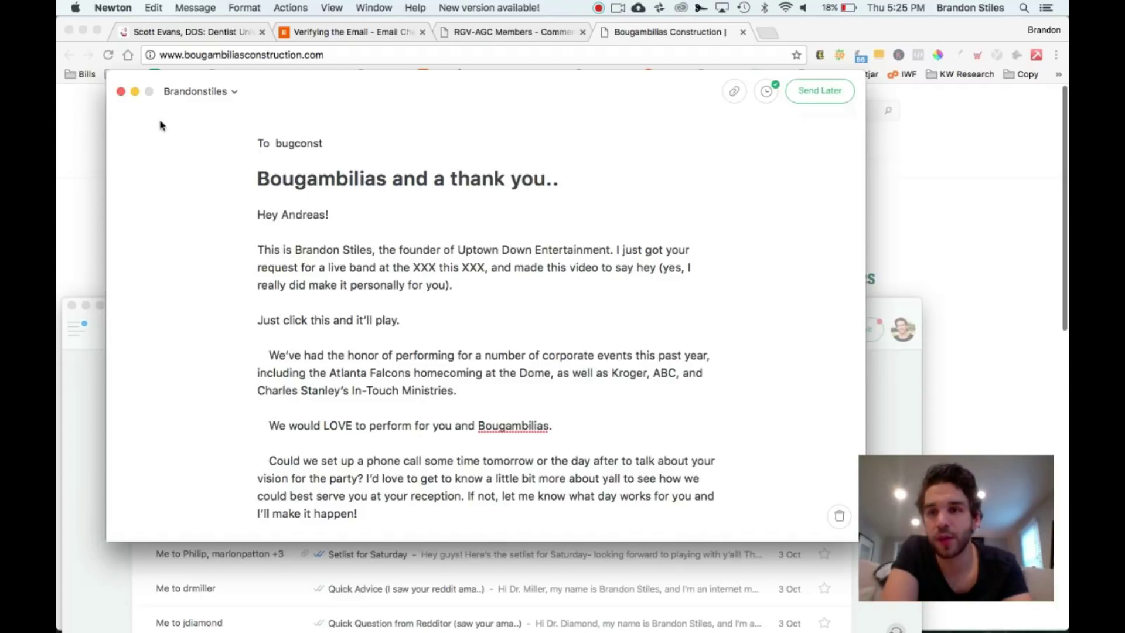
Close the scheduled compose window to return to the Sent mailbox
{"action": "left_click", "coordinate": [120, 92]}
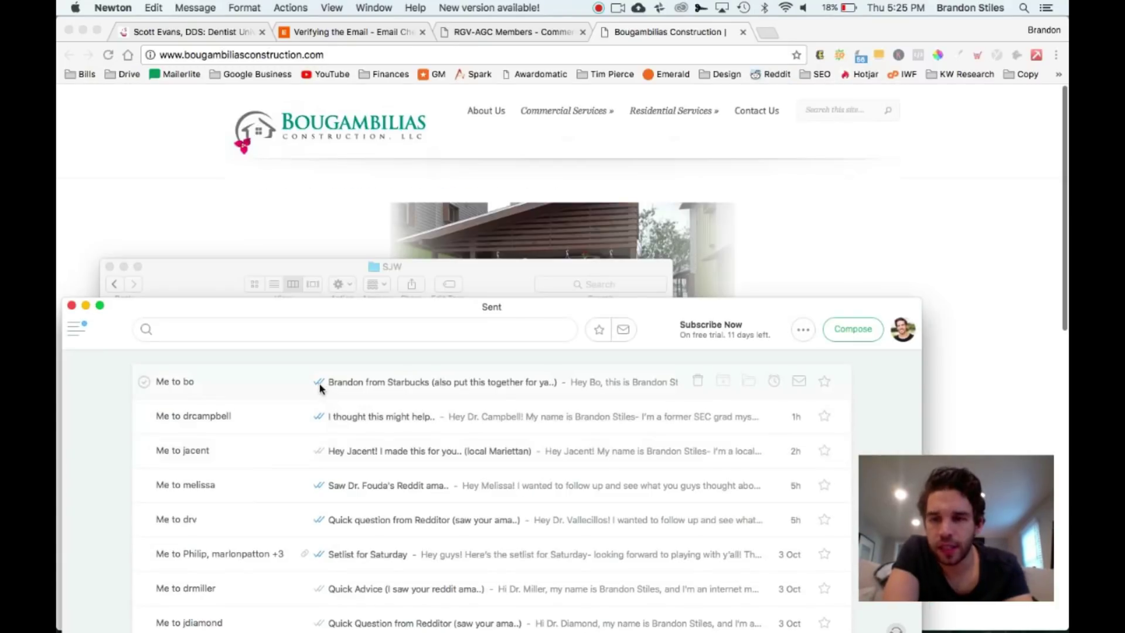